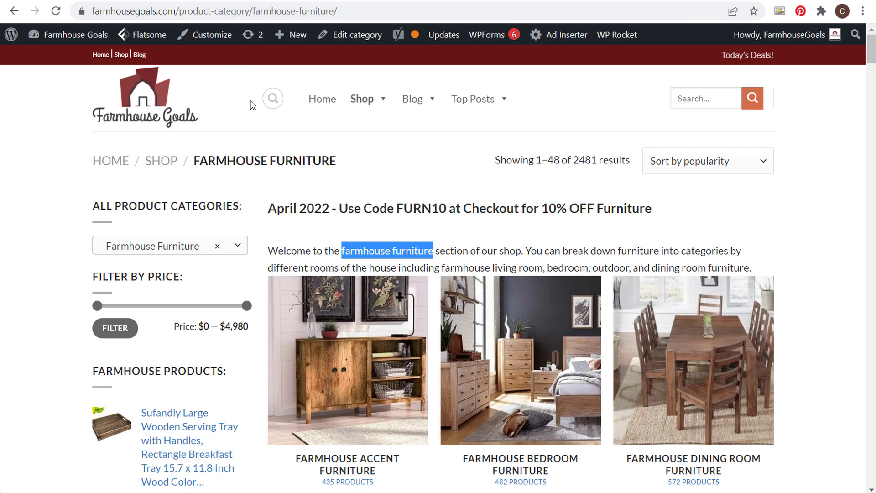
left_click(355, 210)
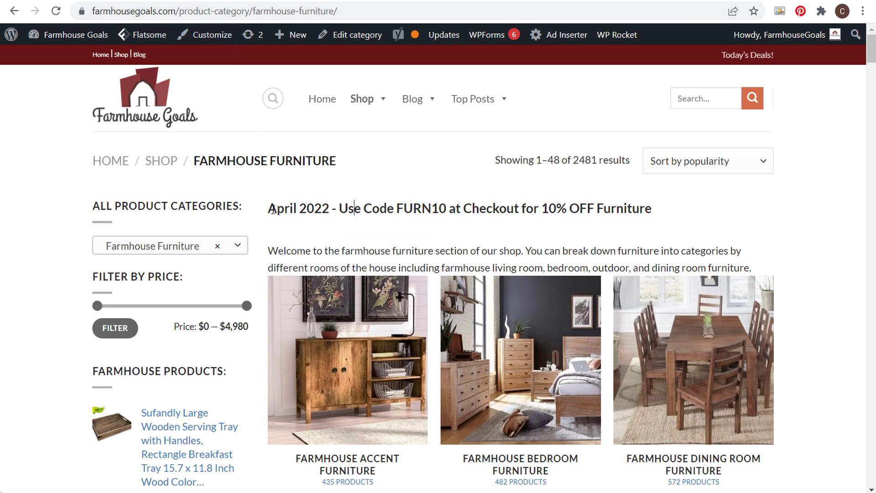
left_click_drag(272, 211, 401, 215)
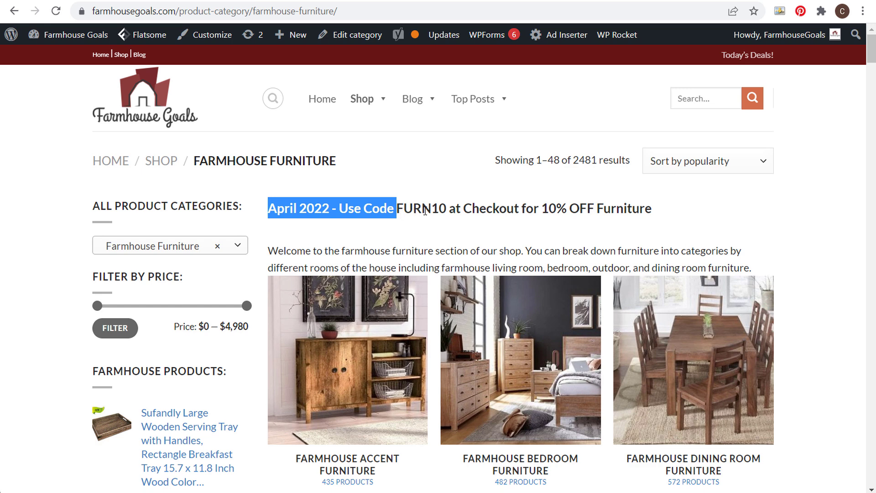
left_click(492, 211)
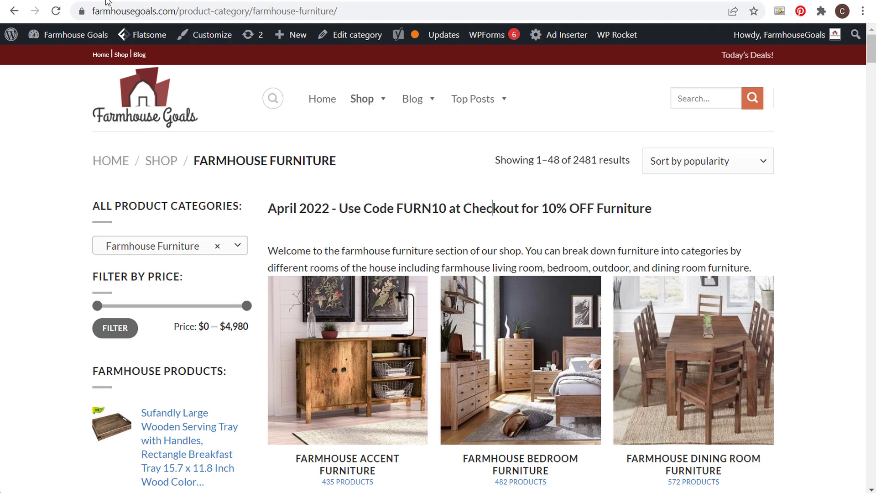
- Switch to Google Ads and start a new campaign with Sales as the objective
key("ctrl+Tab")
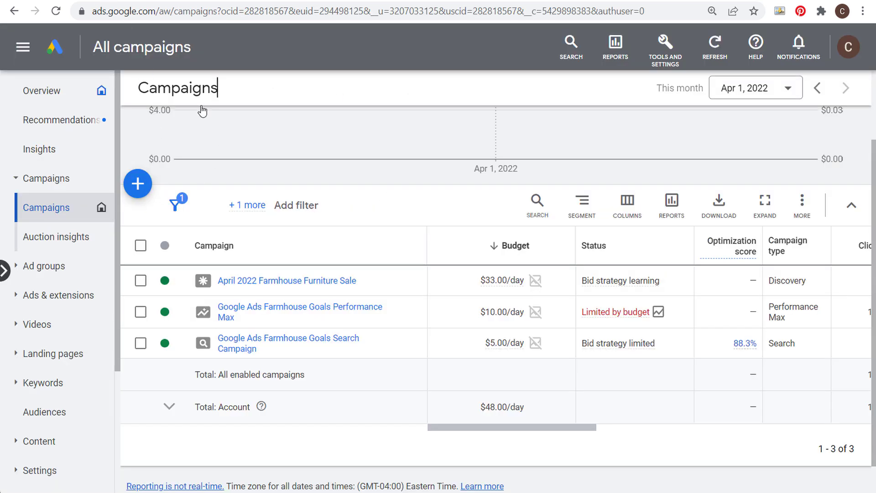
left_click(139, 185)
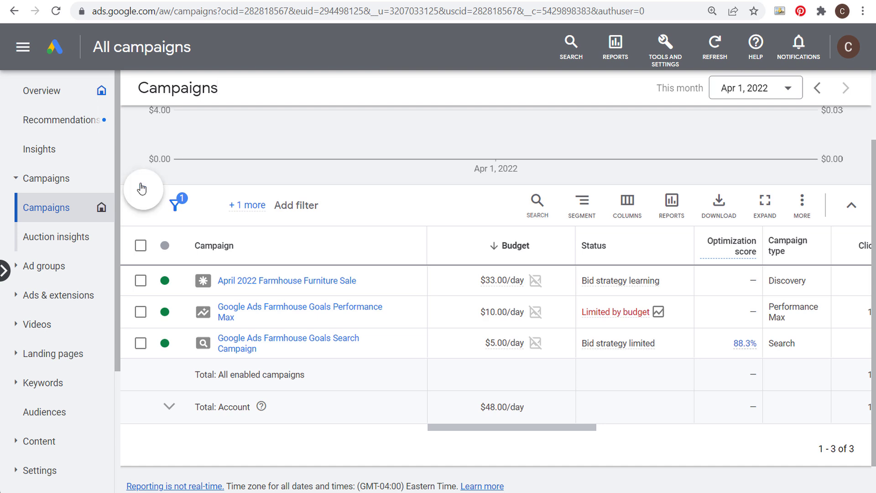
left_click(142, 201)
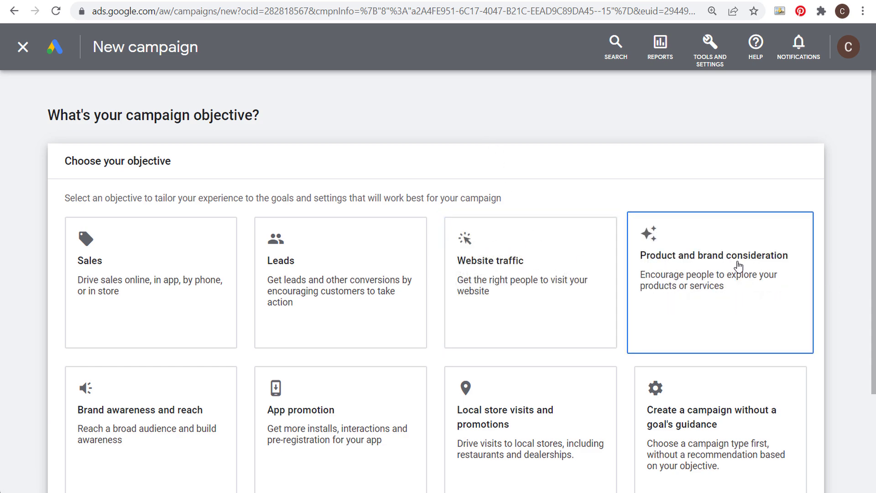
scroll(365, 319, "down", 1)
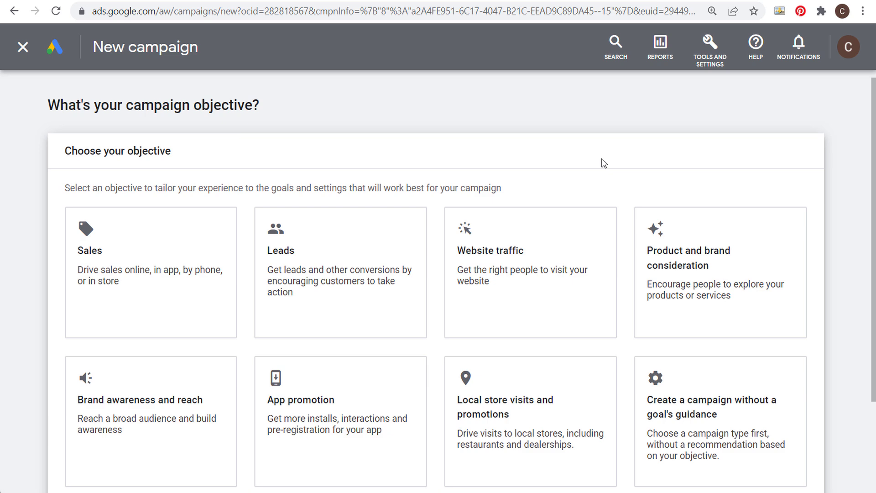
left_click(155, 215)
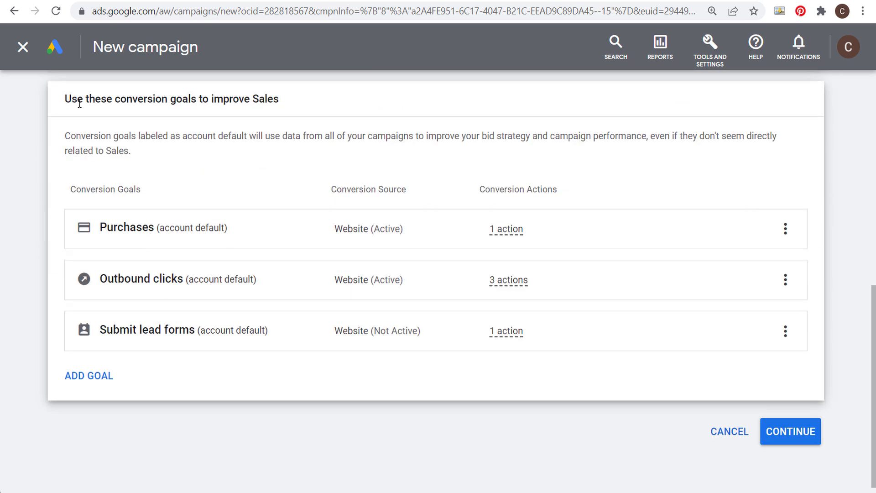
- Remove the Outbound clicks and Submit lead forms conversion goals, and continue with only Purchases
left_click_drag(77, 99, 288, 110)
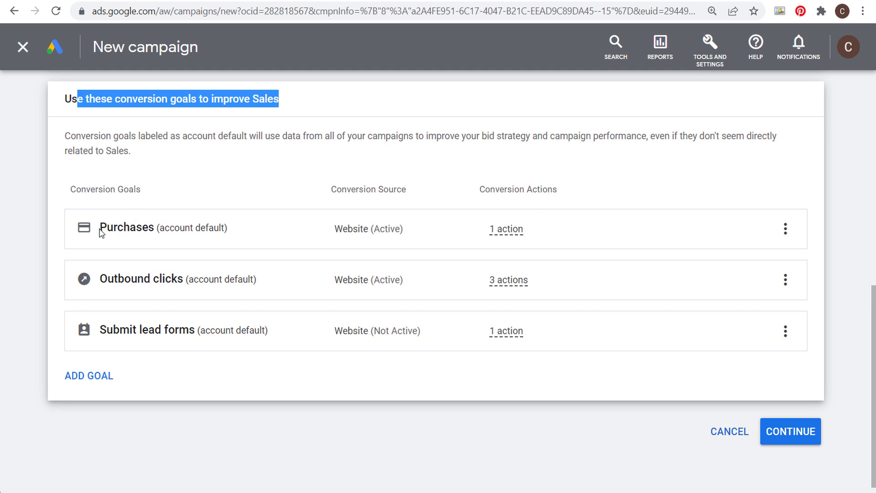
left_click_drag(100, 230, 159, 230)
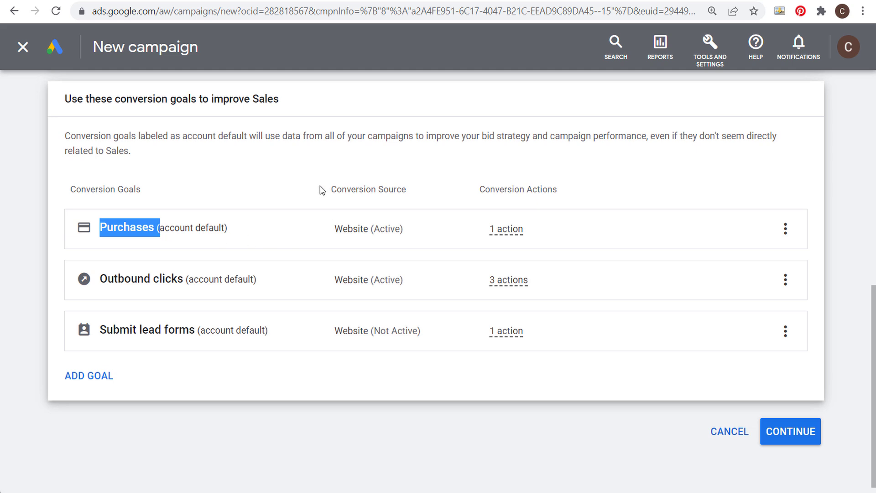
left_click(321, 189)
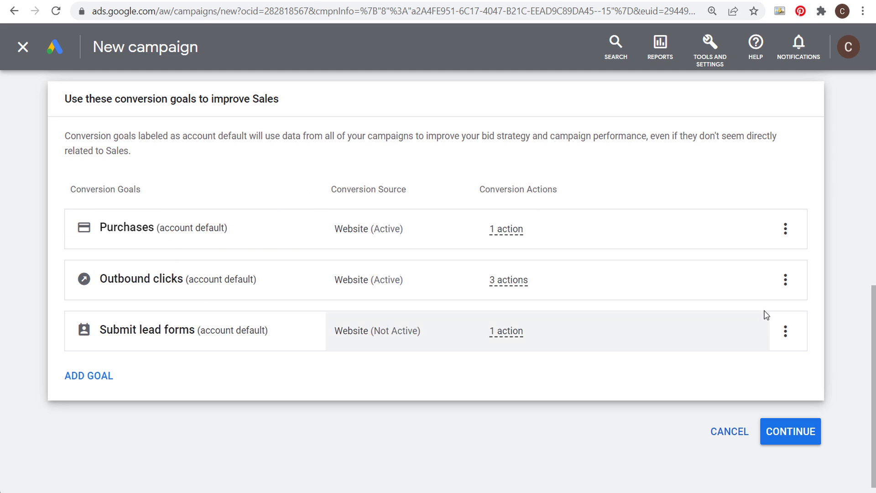
left_click(785, 280)
left_click(725, 294)
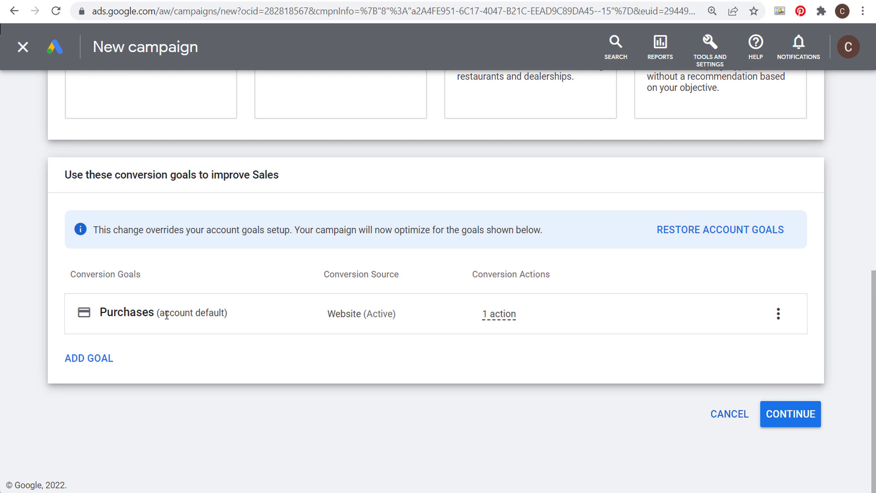
left_click(779, 417)
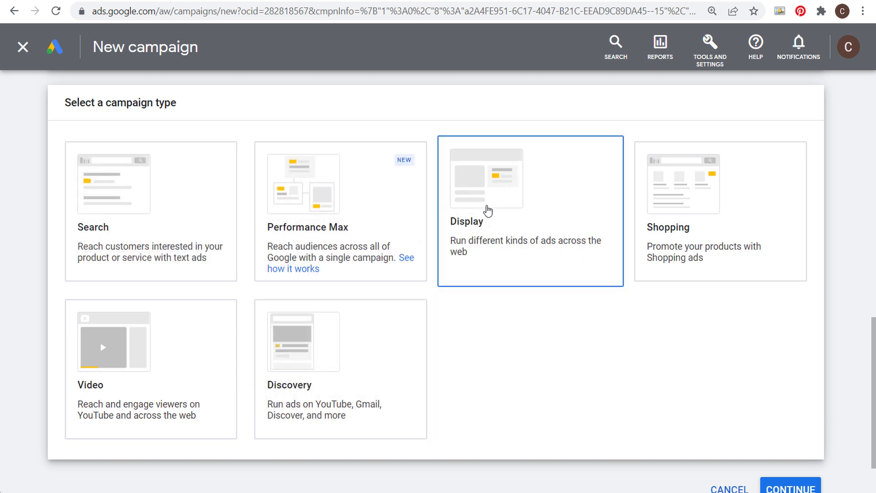
- Choose Display as the campaign type with the Standard Display campaign subtype
left_click(559, 200)
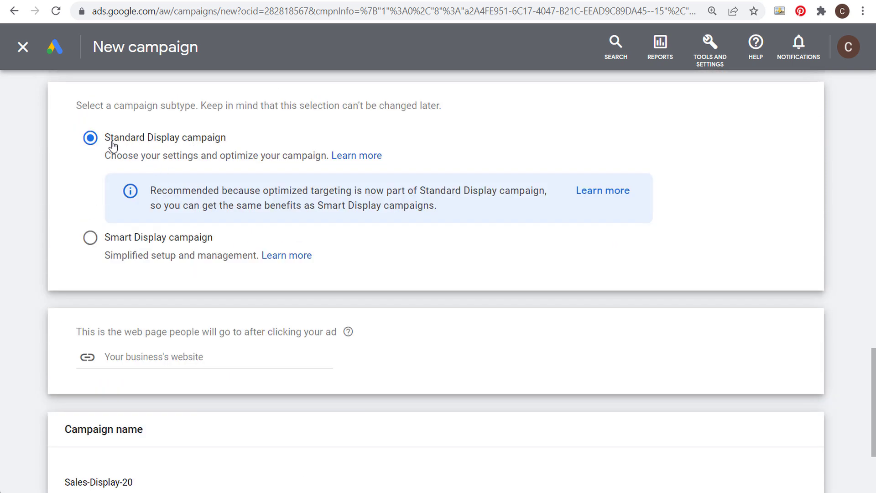
scroll(363, 243, "down", 2)
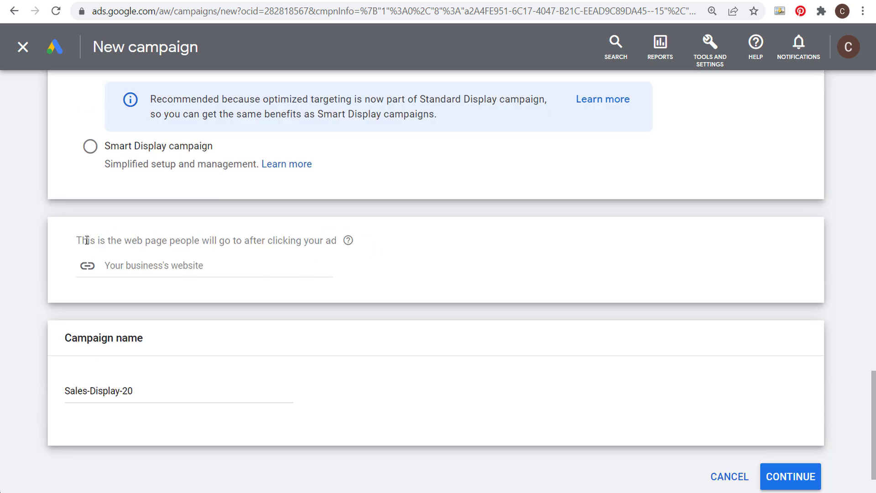
- Copy the farmhouse furniture category page's address from the Farmhouse Goals shop and set it as the ad's landing page
left_click_drag(77, 240, 301, 242)
left_click(314, 240)
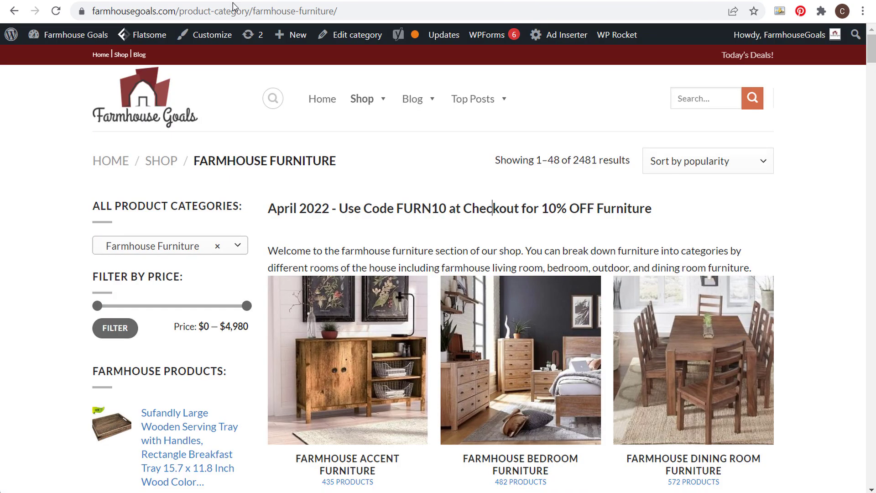
left_click(233, 14)
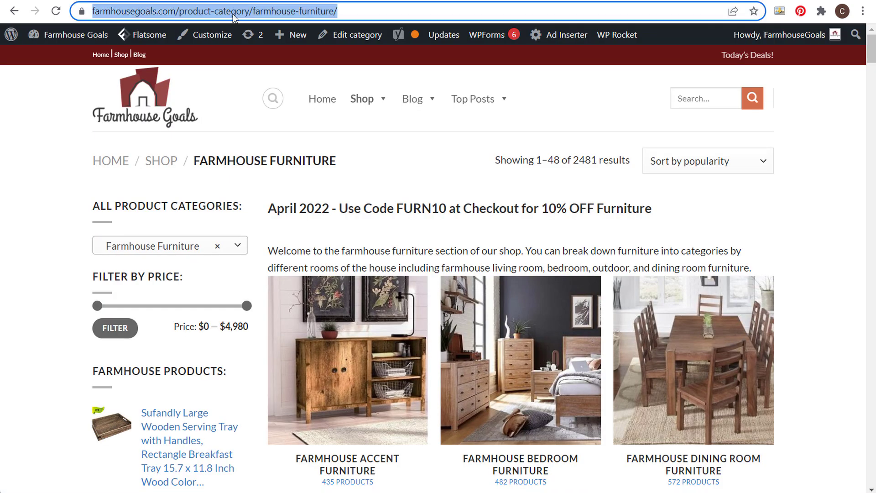
key("ctrl+c")
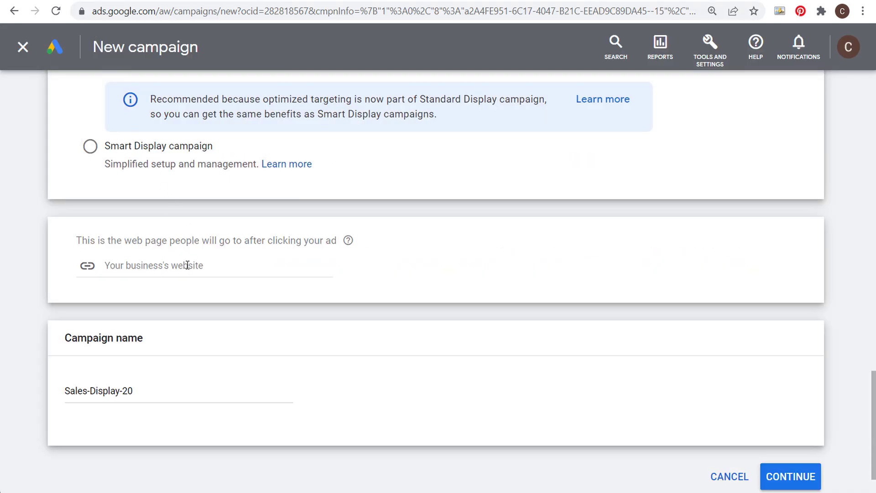
left_click(186, 263)
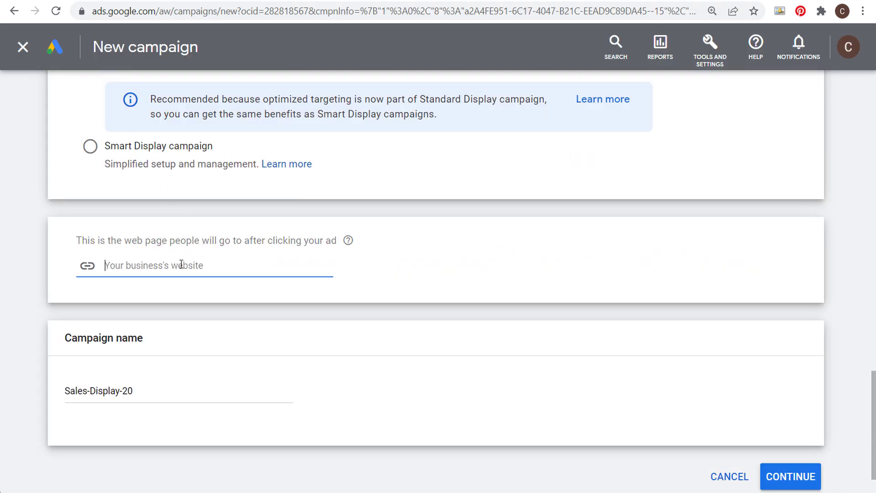
key("ctrl+v")
left_click(532, 264)
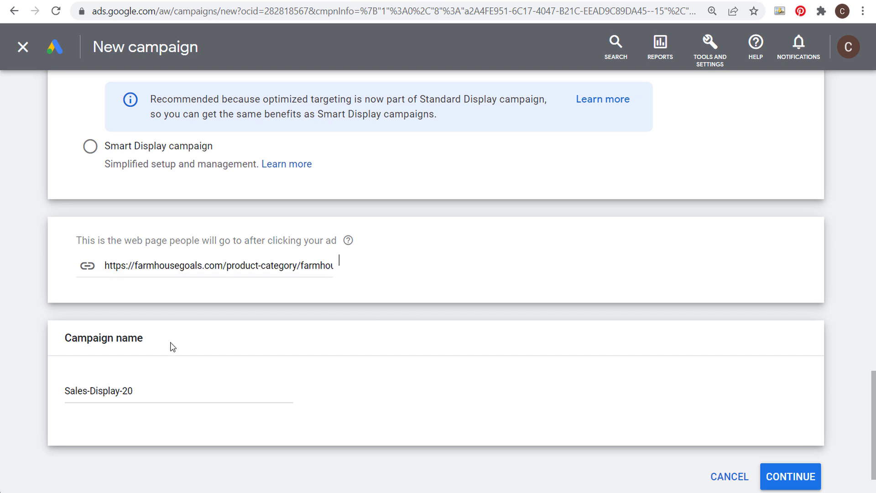
- Name the campaign "April 2022 Furniture Sale Google Display Ads" and continue to the campaign settings
triple_click(168, 391)
key("ctrl+v")
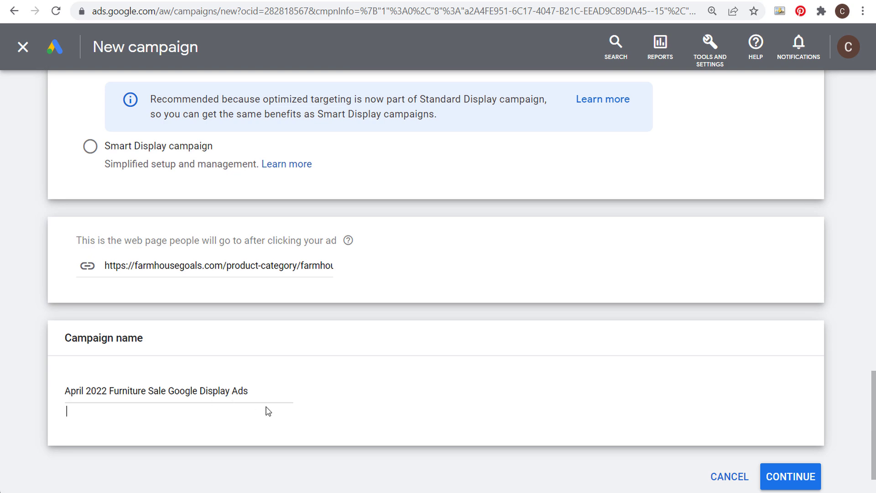
left_click(789, 475)
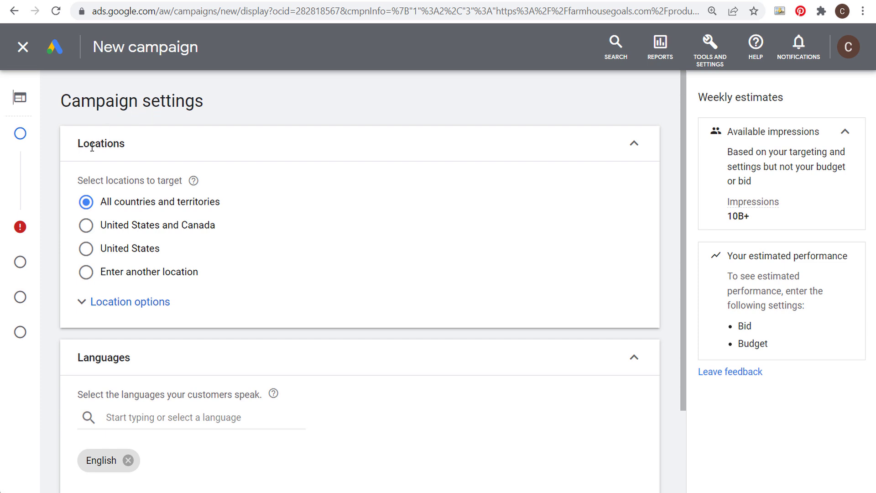
- Target the United States and Canada, limited to people in or regularly in the targeted locations
left_click(113, 228)
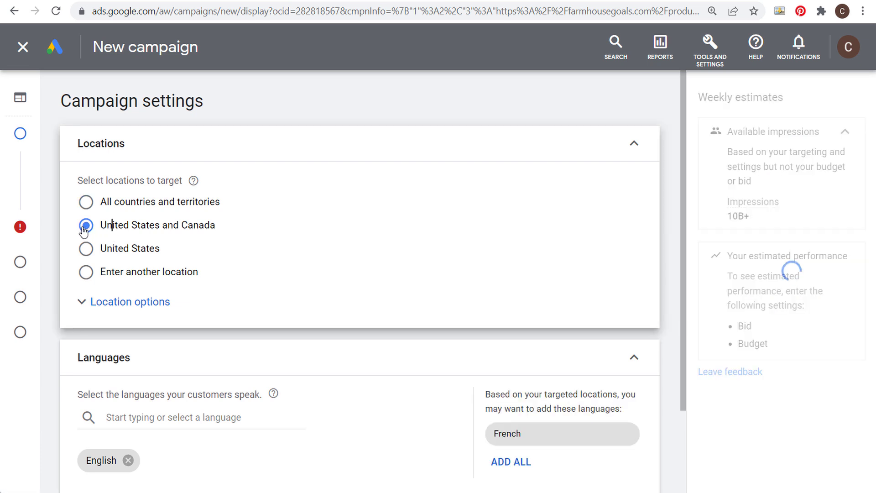
left_click(102, 301)
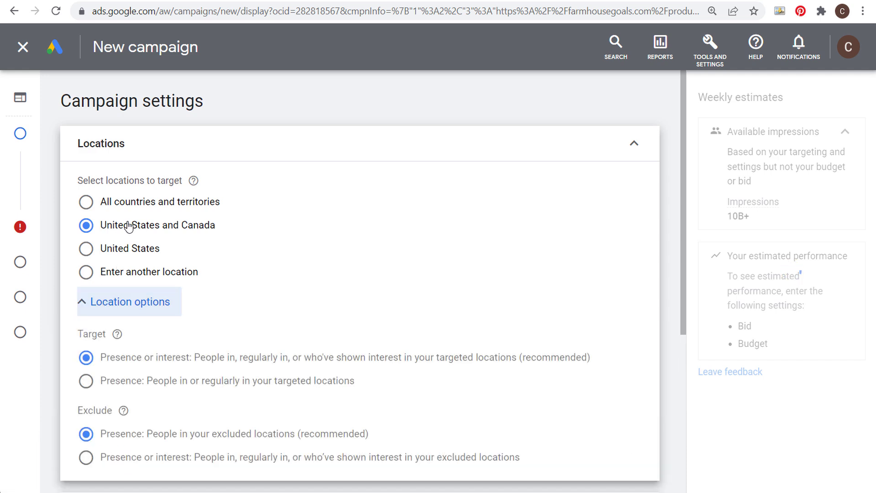
scroll(328, 210, "down", 2)
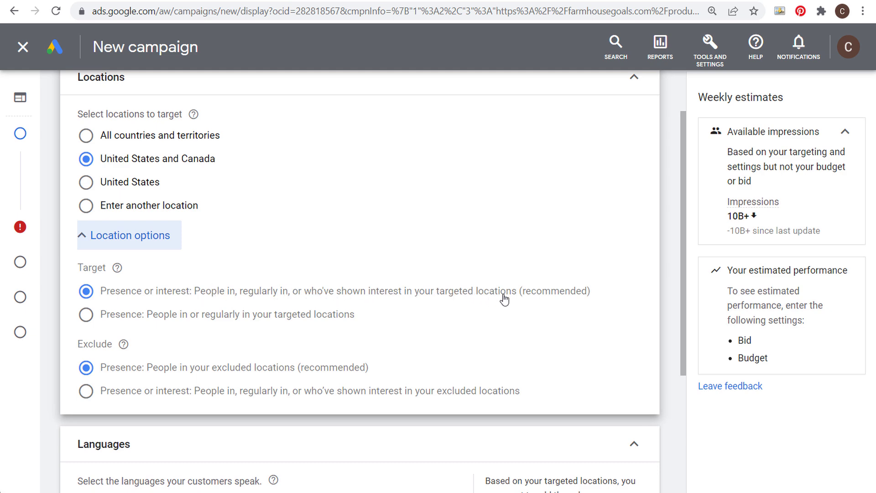
left_click(87, 316)
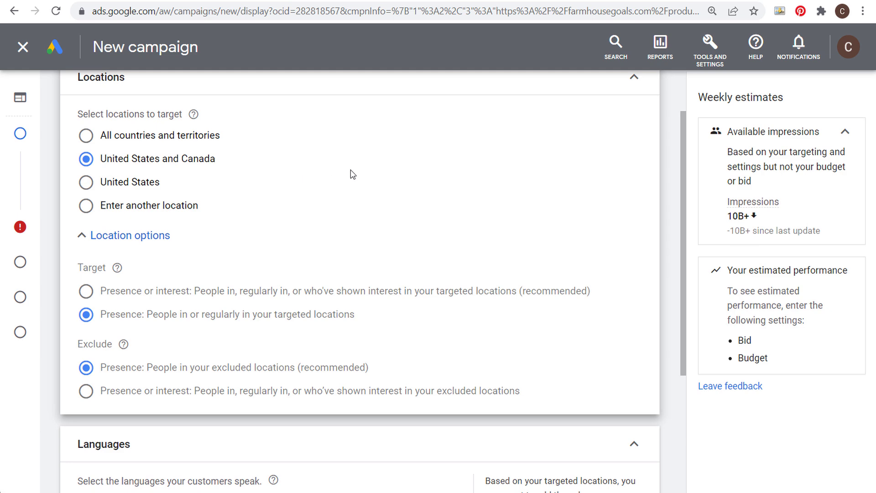
- Review the customer languages and the additional campaign settings, and open the device targeting options
scroll(536, 201, "down", 4)
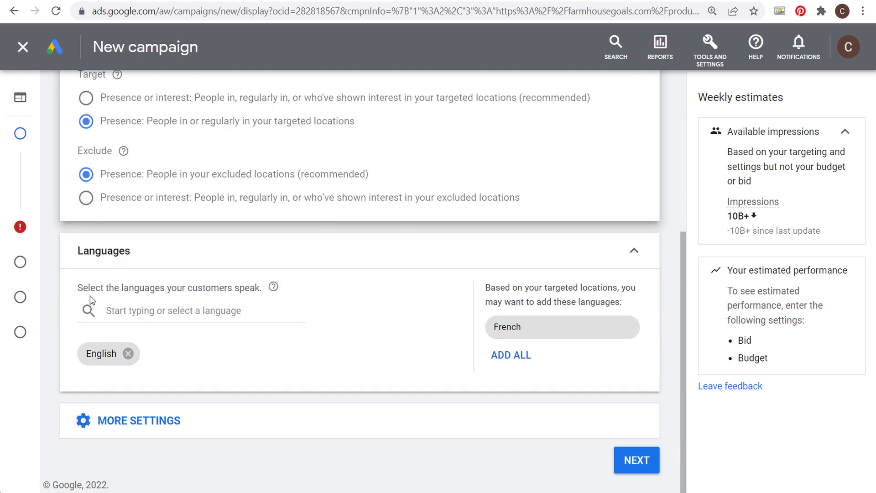
left_click_drag(89, 288, 244, 287)
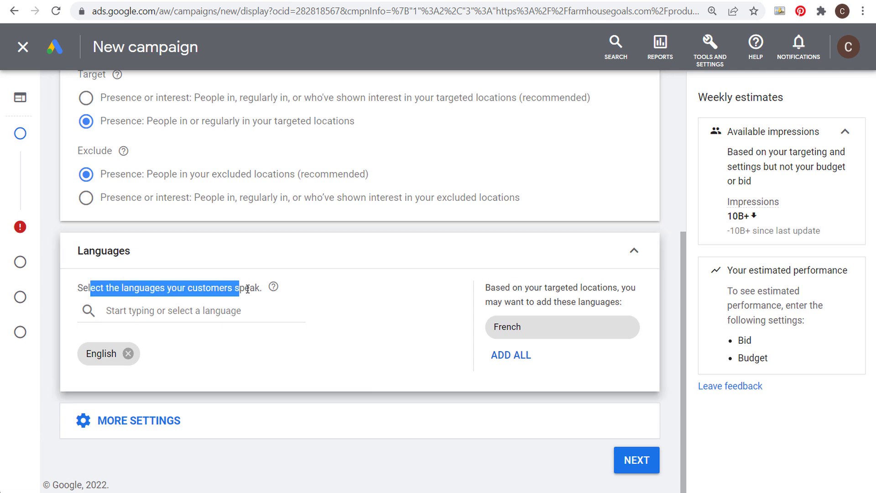
left_click(246, 287)
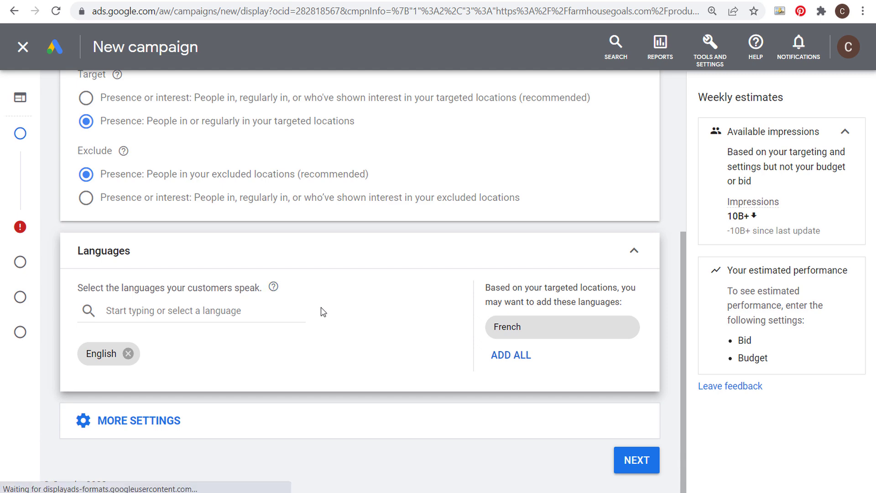
left_click(225, 421)
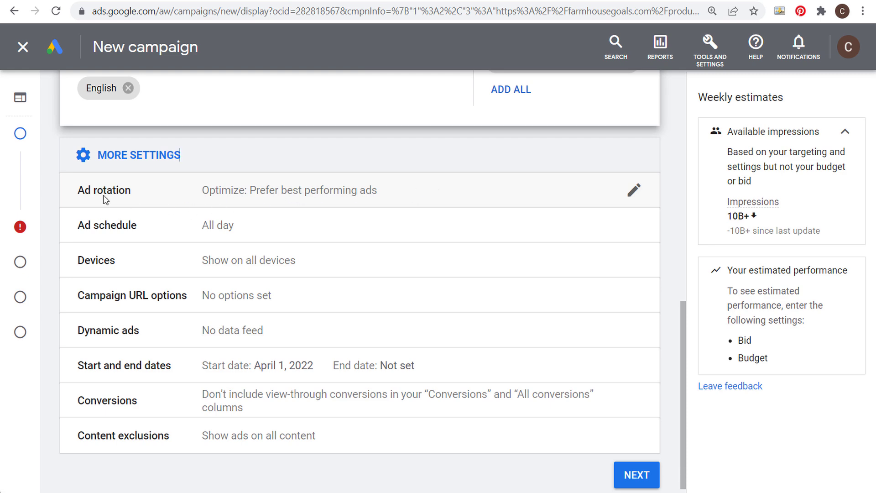
left_click(201, 200)
left_click(385, 262)
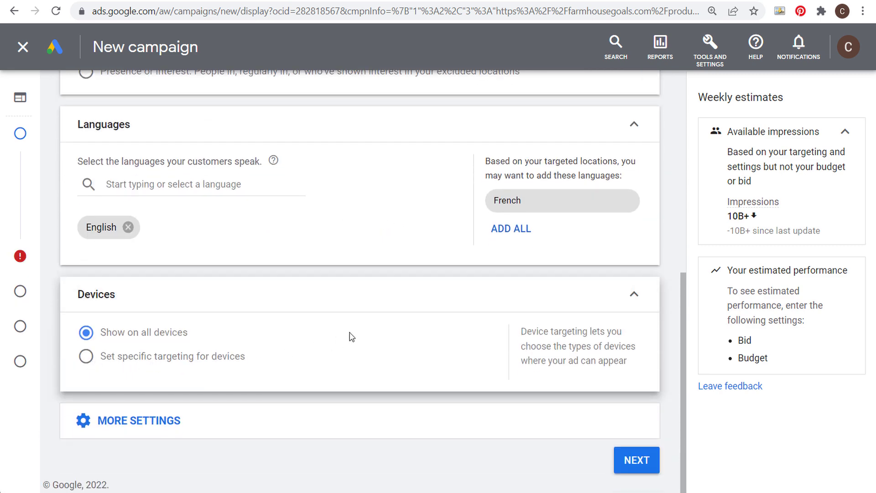
- Inspect the Dynamic ads feed option in the additional settings and collapse it without enabling a feed
left_click(251, 424)
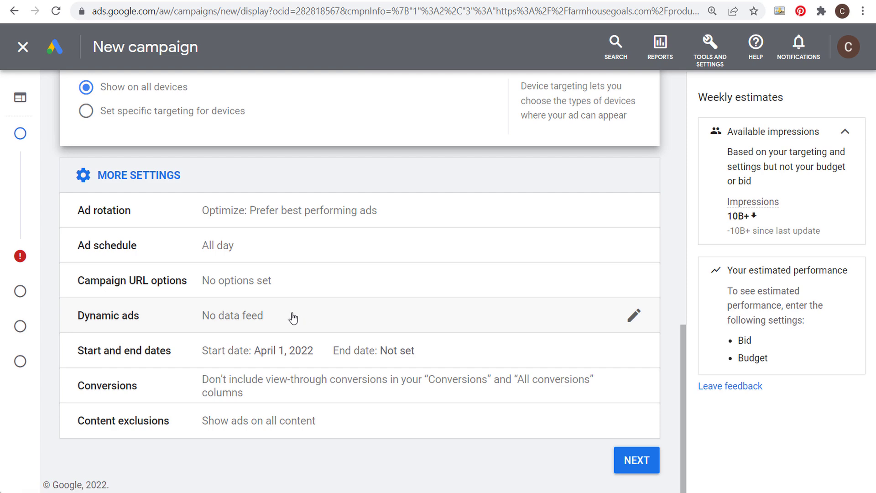
left_click(307, 315)
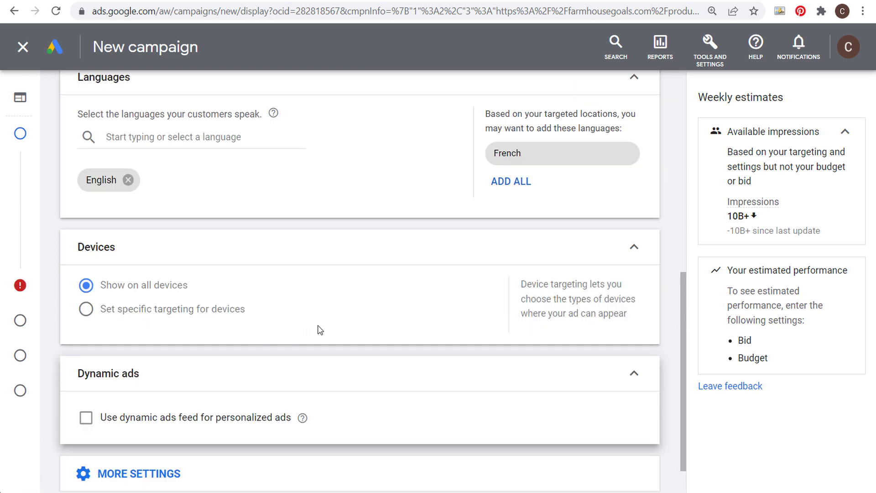
scroll(326, 322, "down", 1)
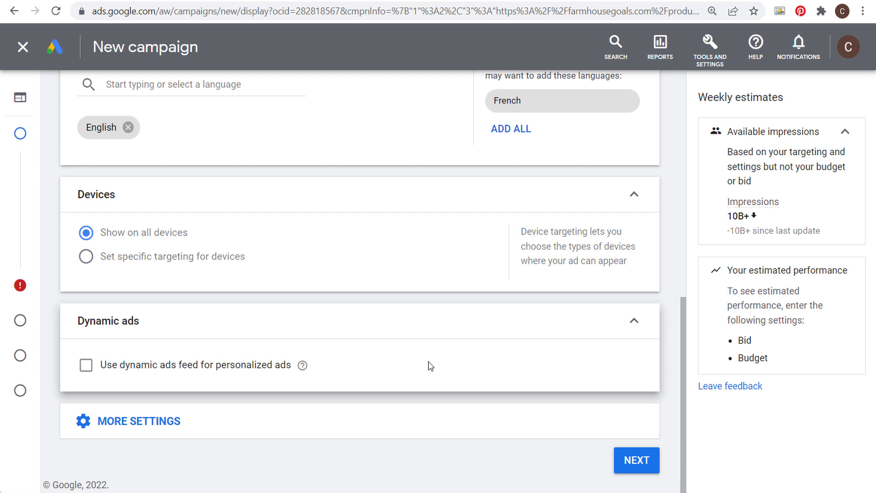
left_click(637, 323)
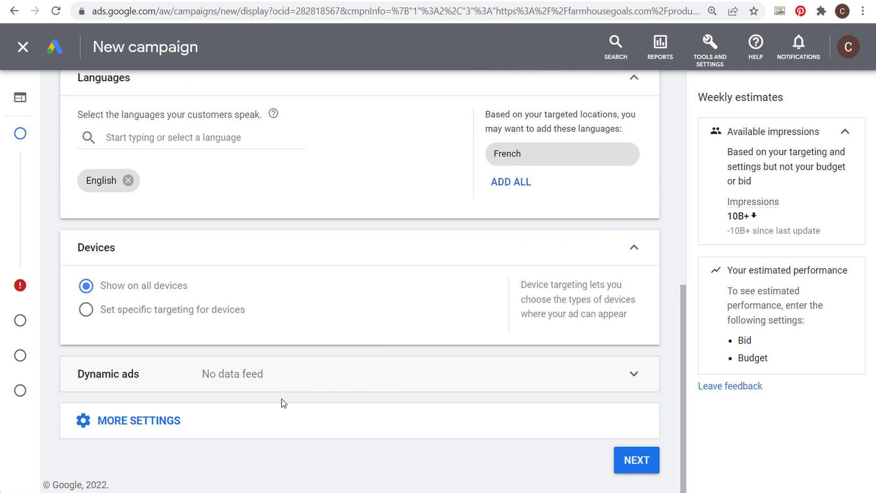
- Open the content exclusions in the additional campaign settings and exclude DL-MA: Mature audiences
left_click(253, 425)
scroll(347, 393, "down", 4)
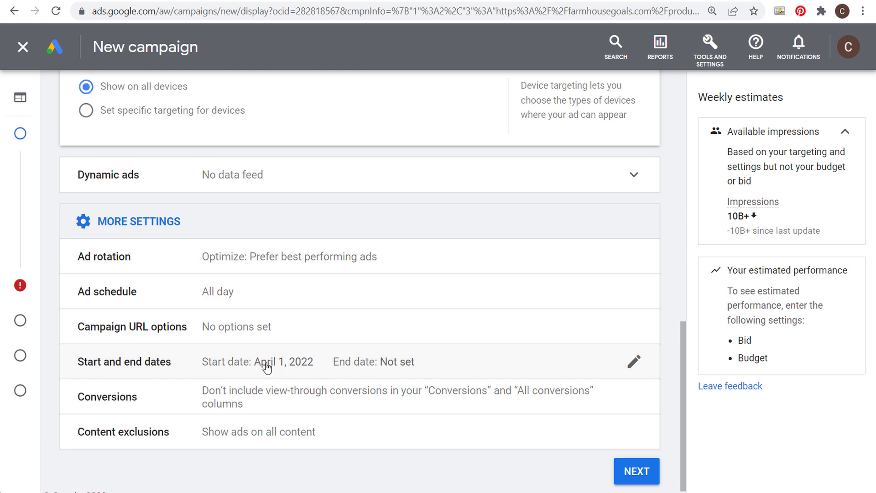
scroll(185, 402, "down", 1)
left_click(182, 426)
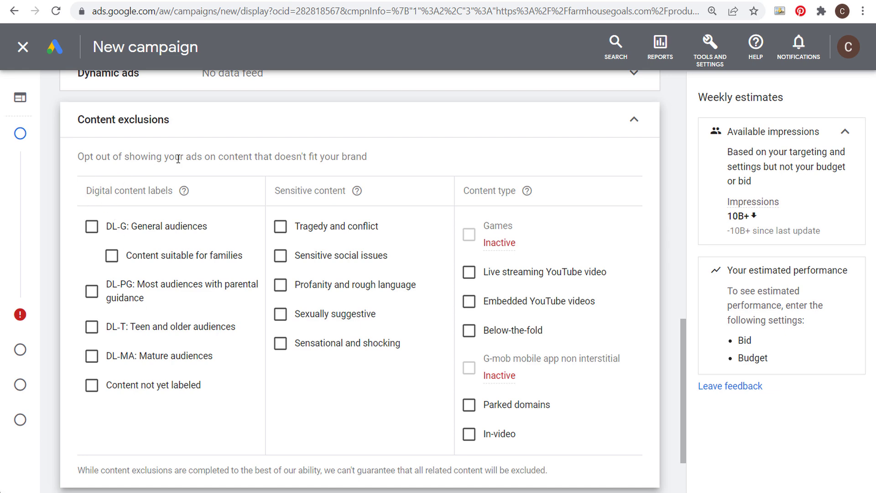
left_click(93, 362)
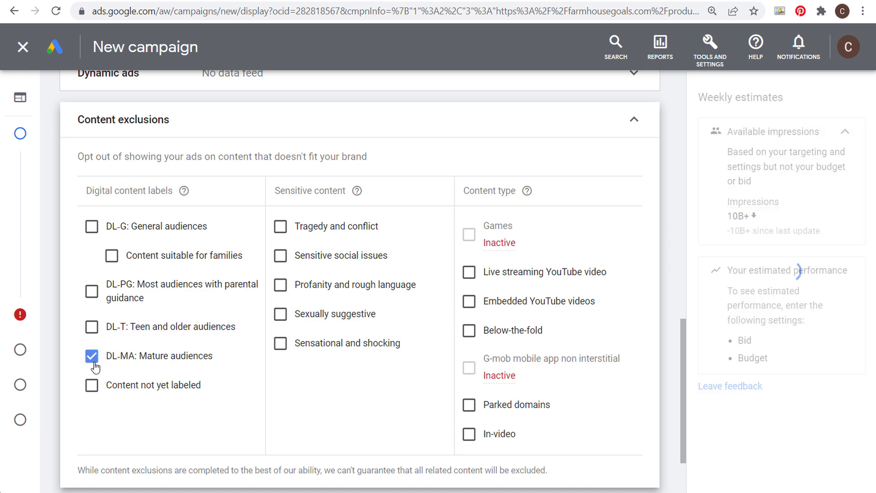
- Exclude all five sensitive content categories, plus the Below-the-fold and Parked domains content types
left_click(280, 227)
left_click(280, 255)
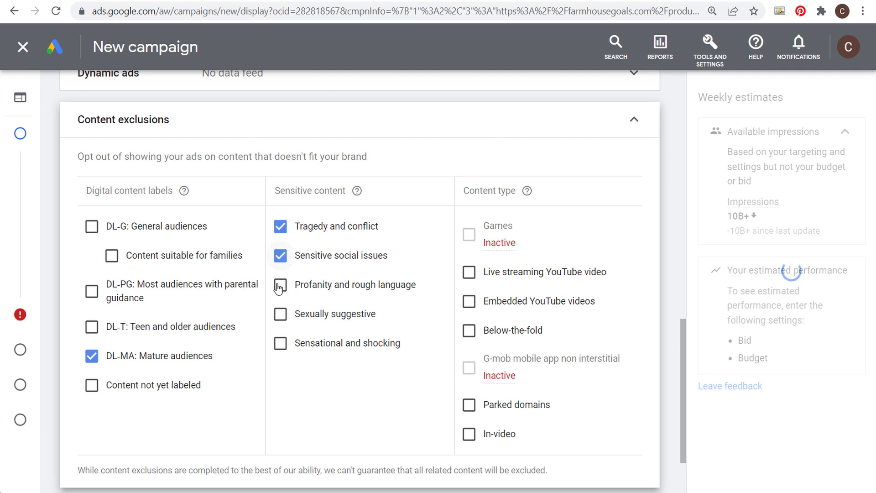
left_click(280, 285)
left_click(280, 314)
left_click(280, 343)
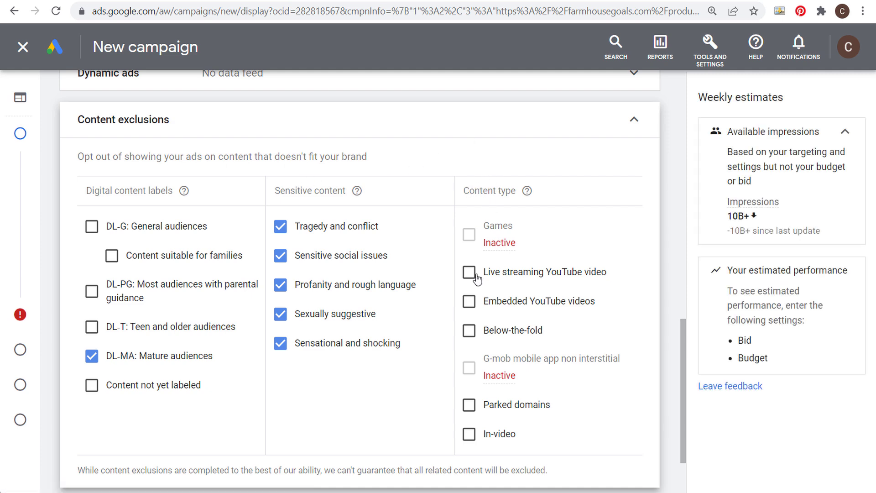
left_click(470, 336)
left_click(498, 408)
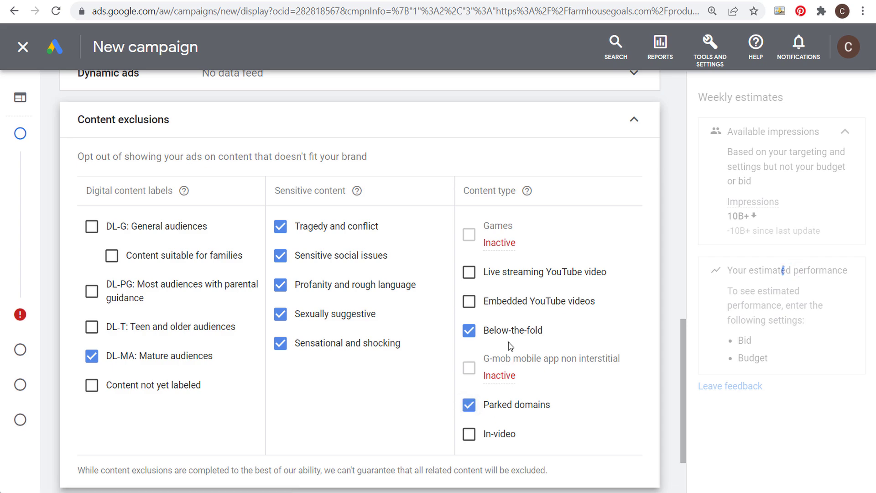
- Switch to the shop's farmhouse furniture page and examine which content sits above and below the fold
left_click(259, 1)
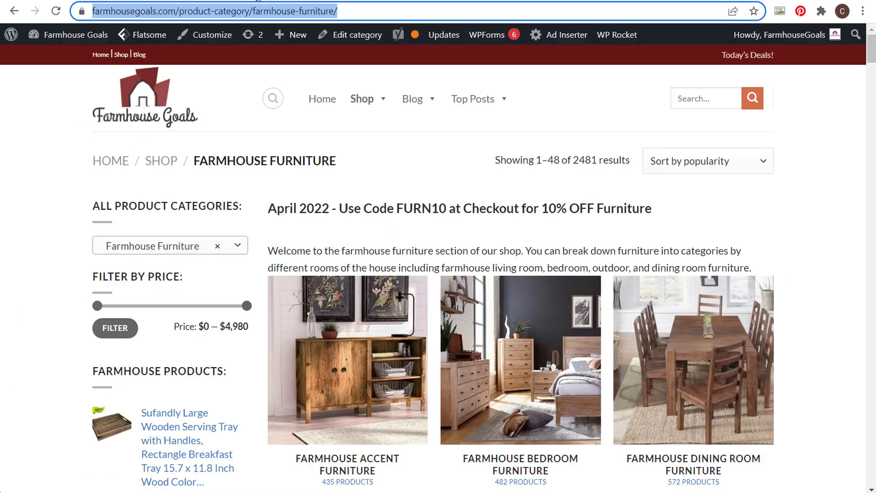
scroll(806, 265, "down", 7)
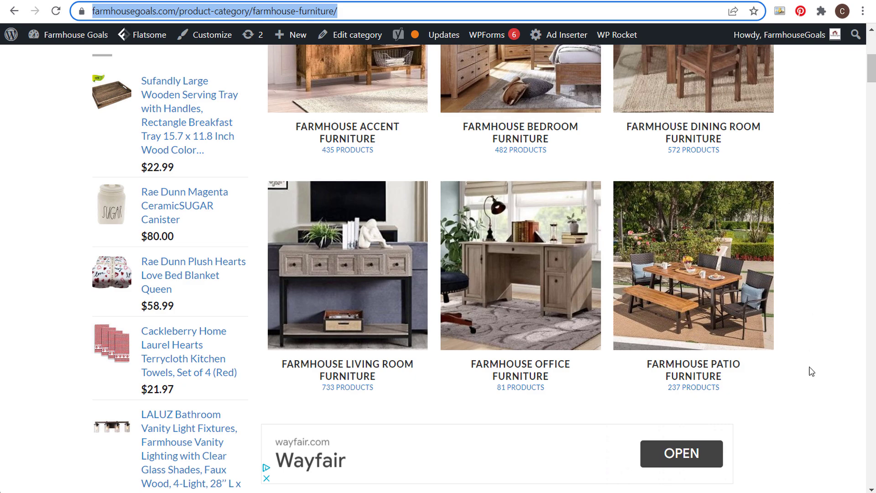
scroll(781, 200, "up", 7)
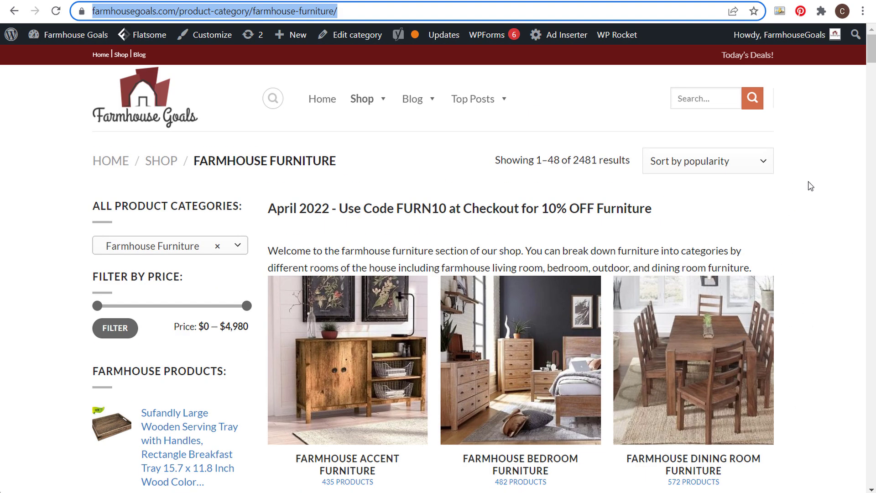
scroll(812, 211, "down", 10)
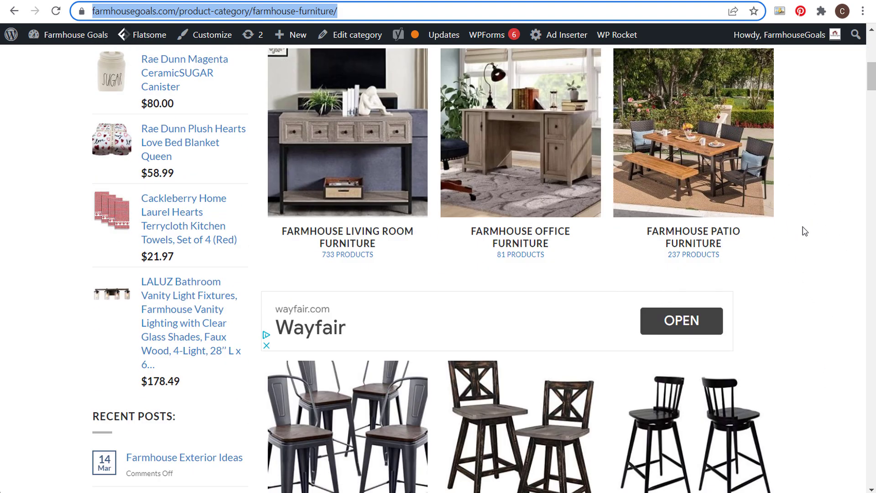
scroll(805, 231, "up", 10)
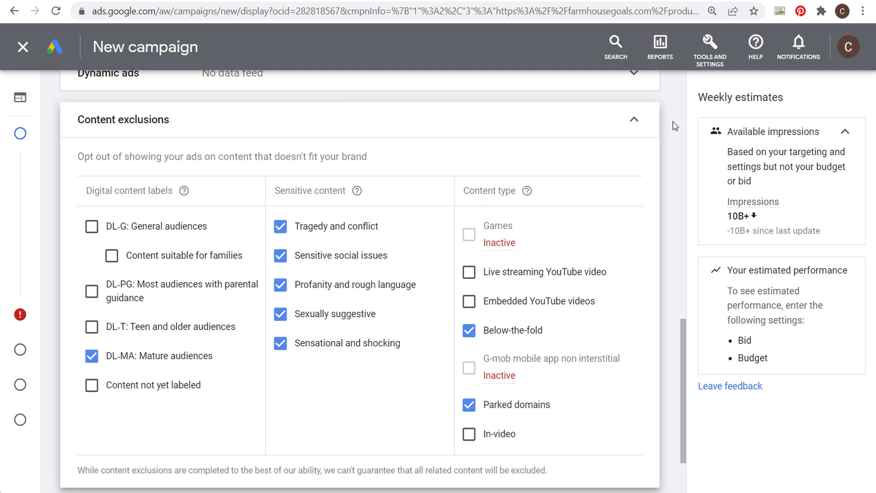
- Close the content exclusions, continue to the budget and bidding settings, and set the average daily budget to $33.00
left_click(635, 120)
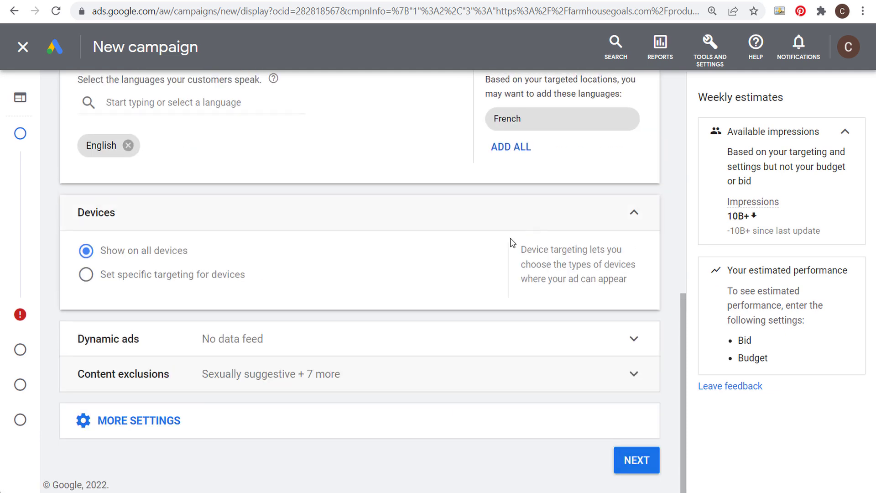
left_click(644, 461)
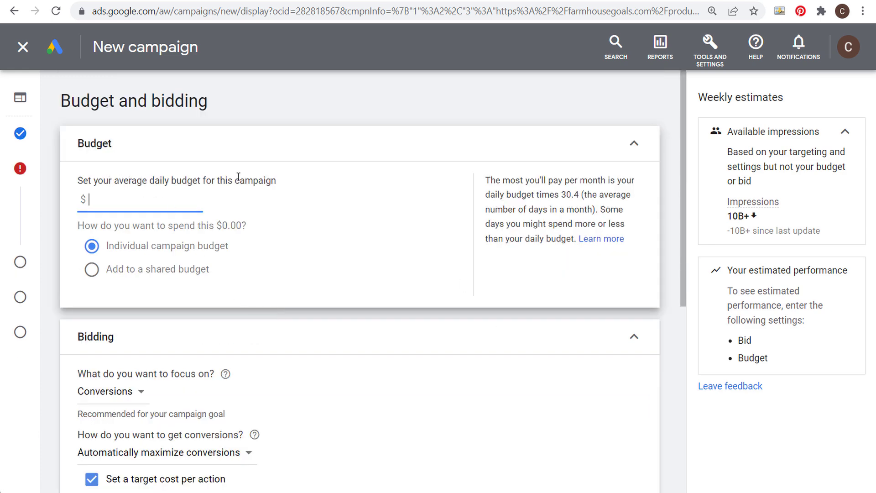
left_click_drag(487, 183, 518, 182)
left_click(550, 181)
left_click(142, 201)
type("33")
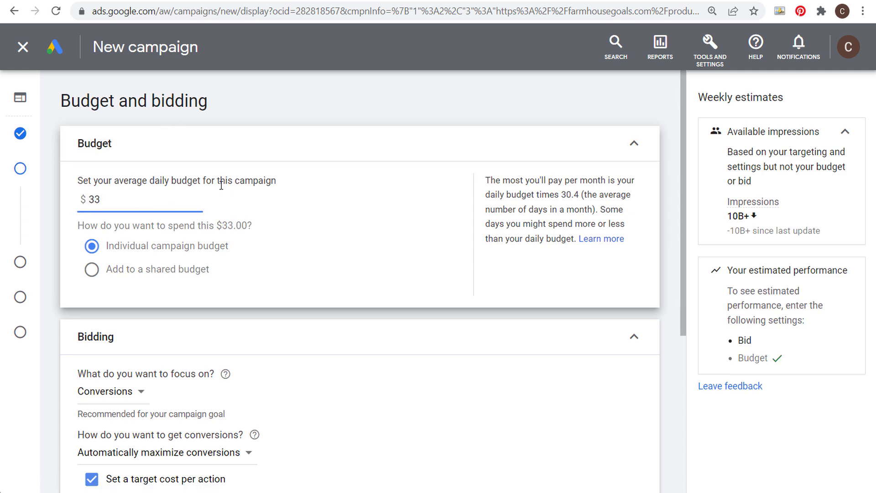
type(".00")
left_click(362, 103)
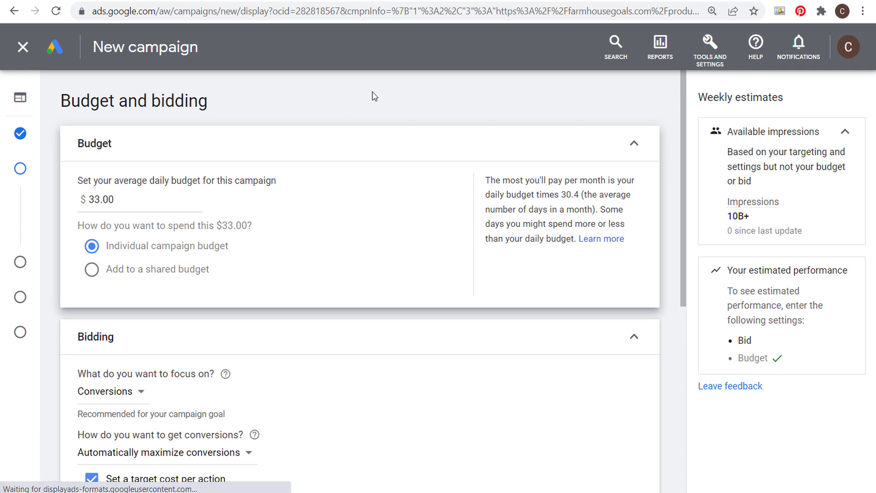
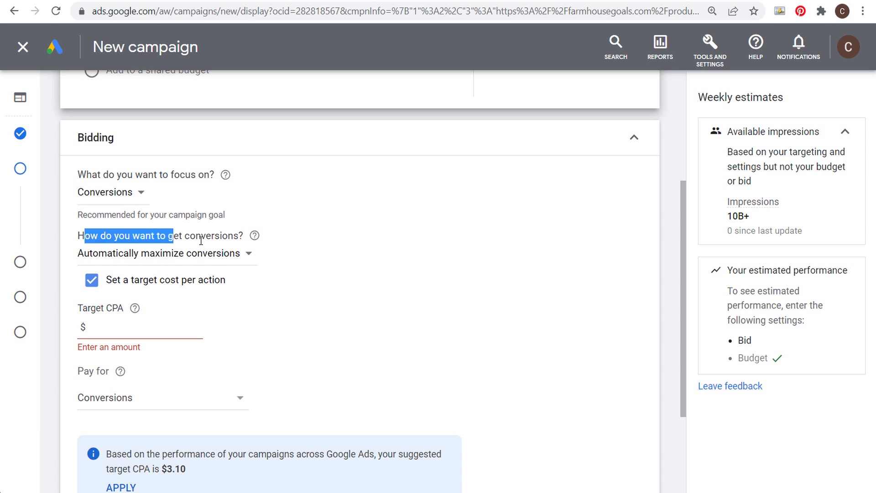
- Review the bidding options for conversions and apply the suggested target CPA of $3.10
left_click(223, 237)
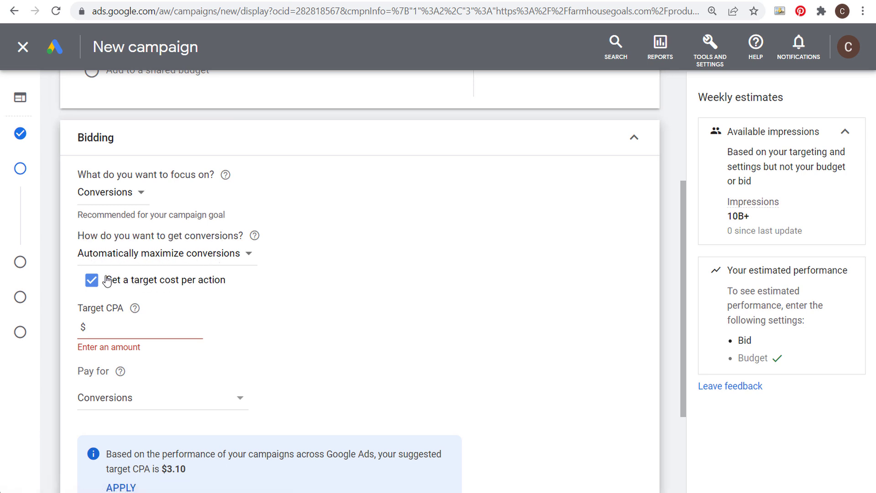
scroll(343, 251, "down", 1)
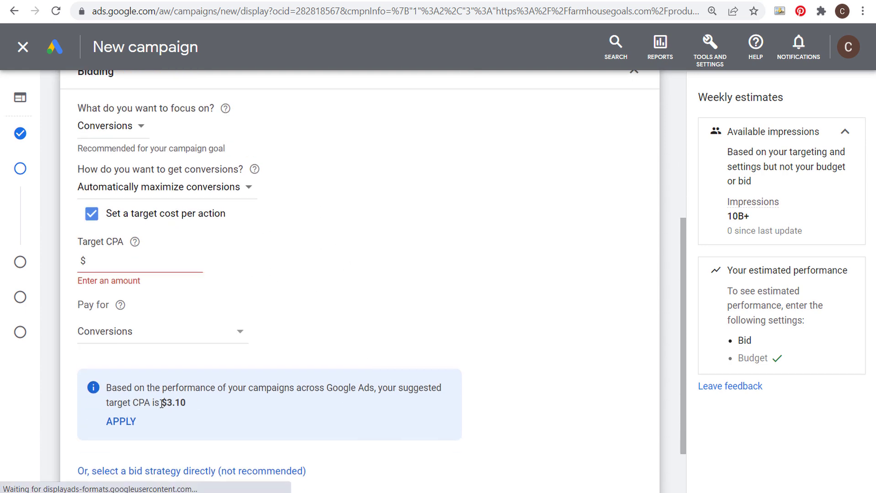
left_click_drag(195, 406, 163, 403)
left_click(229, 406)
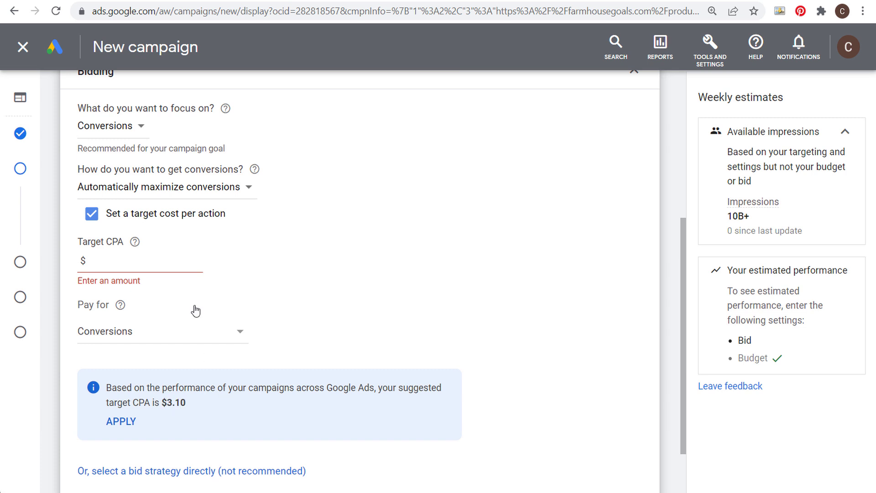
left_click(132, 422)
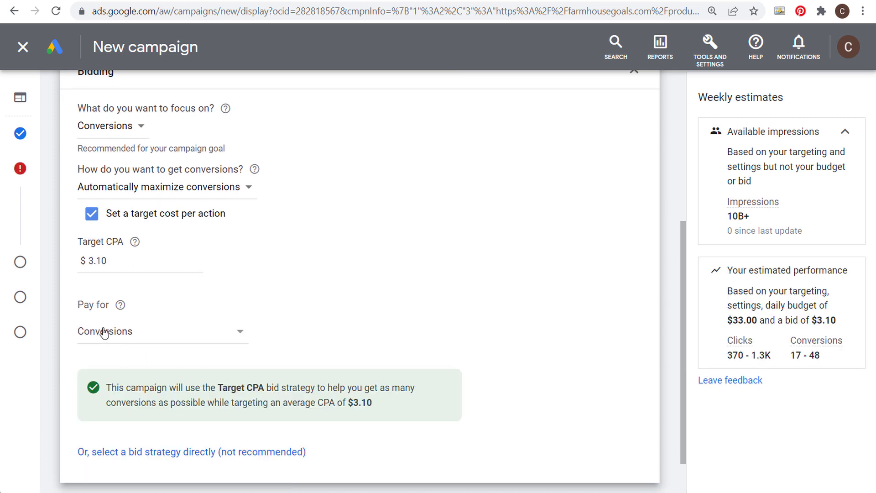
- Review the daily budget and the Target CPA bid strategy, and continue to the targeting settings
scroll(418, 329, "up", 2)
scroll(356, 283, "up", 4)
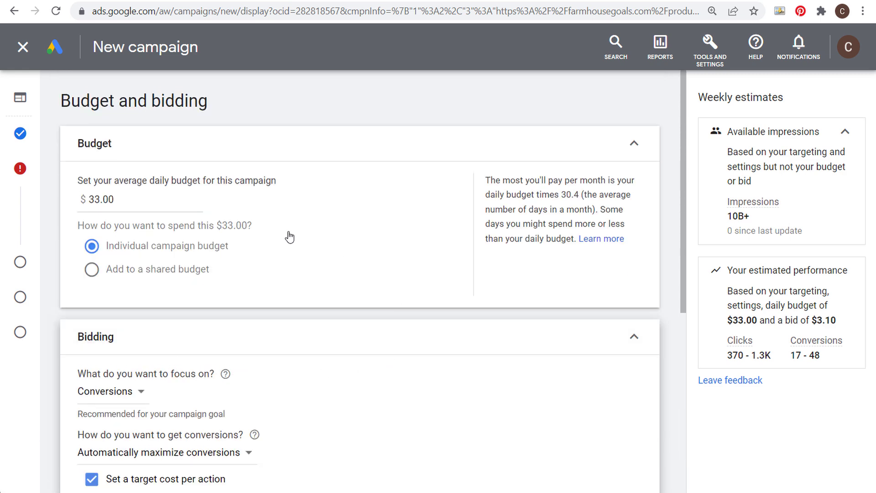
scroll(319, 256, "down", 5)
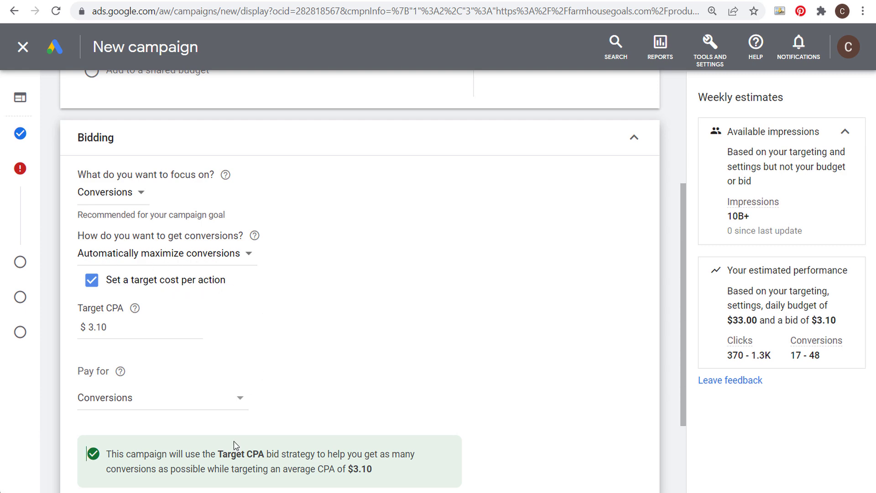
left_click_drag(219, 455, 318, 458)
scroll(357, 412, "down", 3)
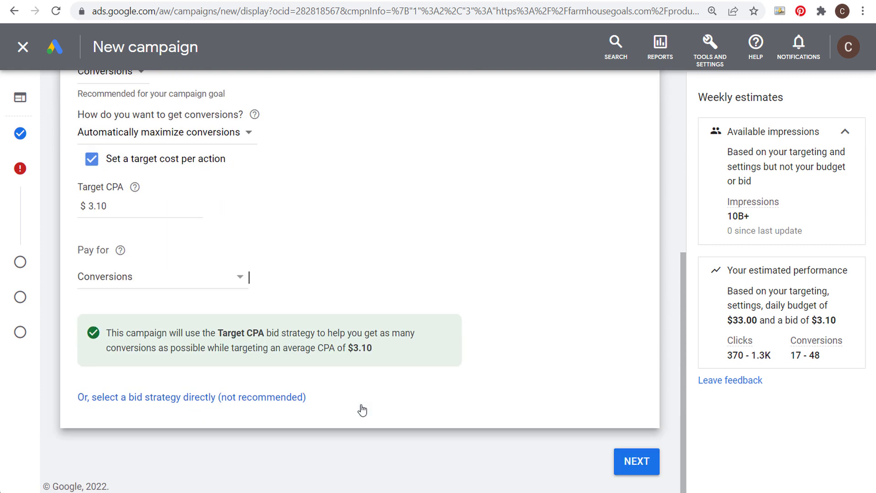
left_click_drag(388, 351, 359, 346)
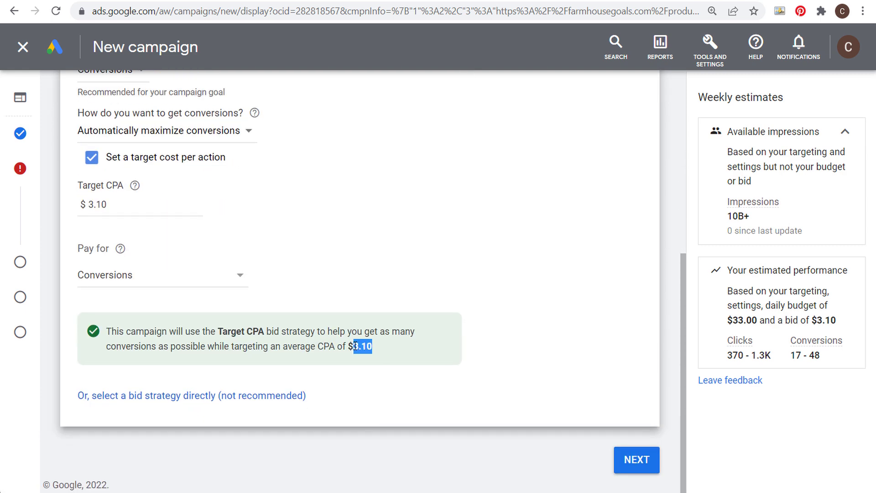
left_click(515, 255)
left_click(640, 465)
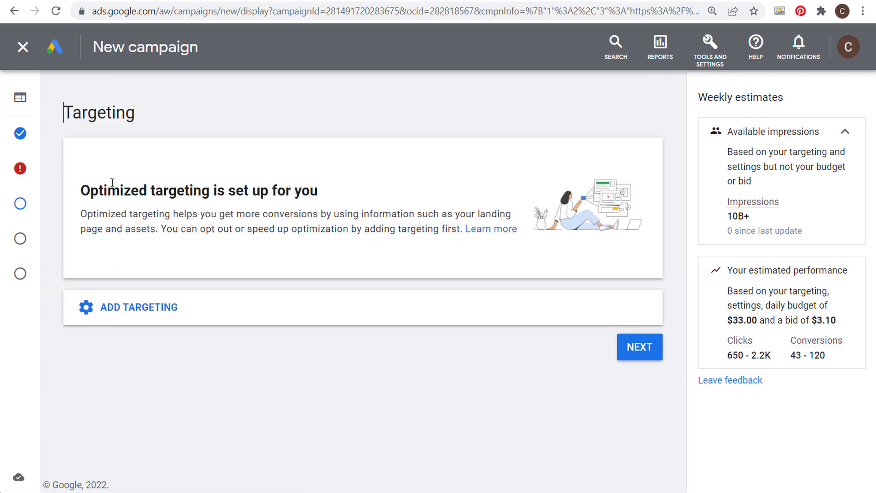
- Read the optimized targeting explanation and check the introductory text on the shop's farmhouse furniture landing page
left_click_drag(81, 191, 303, 191)
left_click(303, 190)
left_click_drag(200, 213, 397, 227)
left_click(406, 216)
left_click(258, 2)
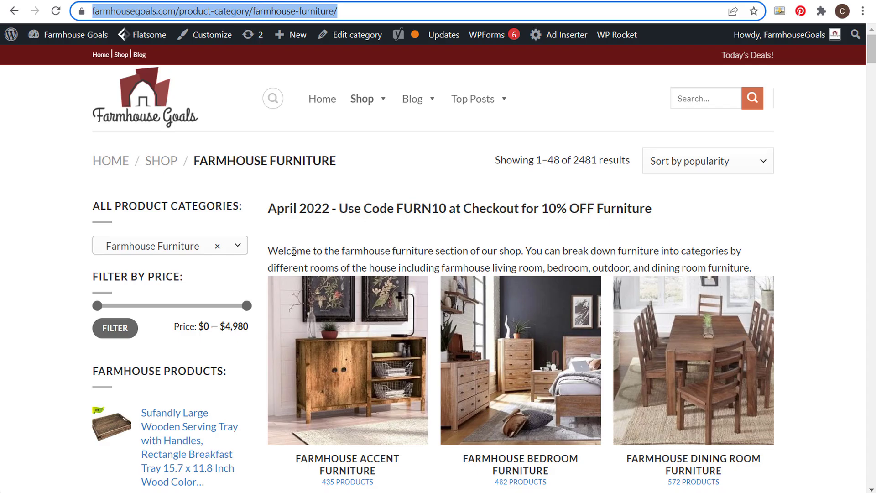
left_click_drag(272, 252, 477, 252)
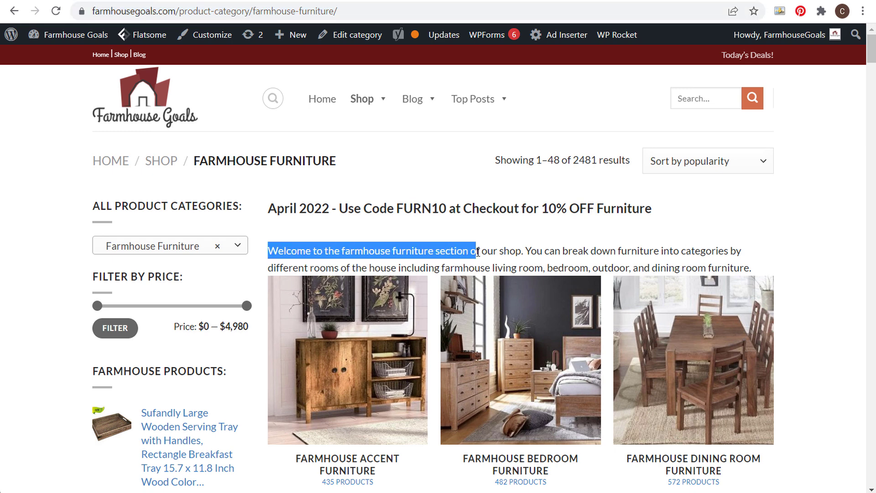
left_click(550, 253)
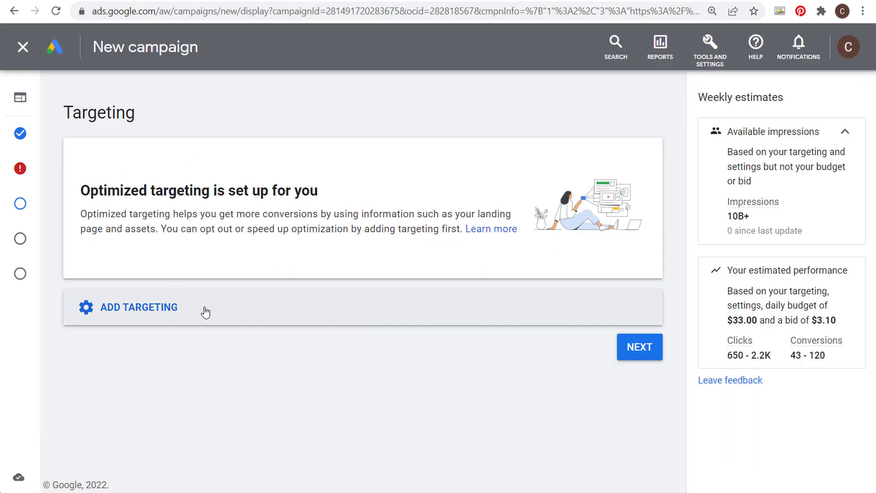
left_click_drag(85, 190, 320, 202)
left_click(375, 219)
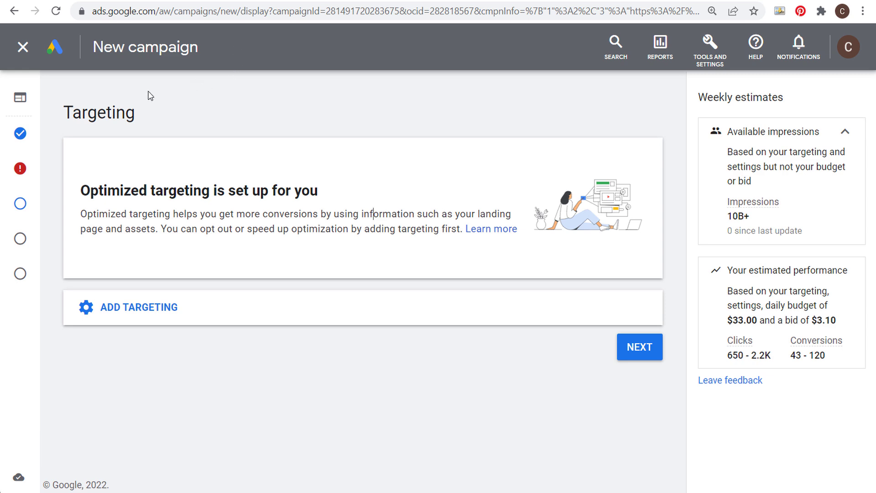
- Add placements targeting, search the placements for "home decor" and list the matching websites
left_click(187, 307)
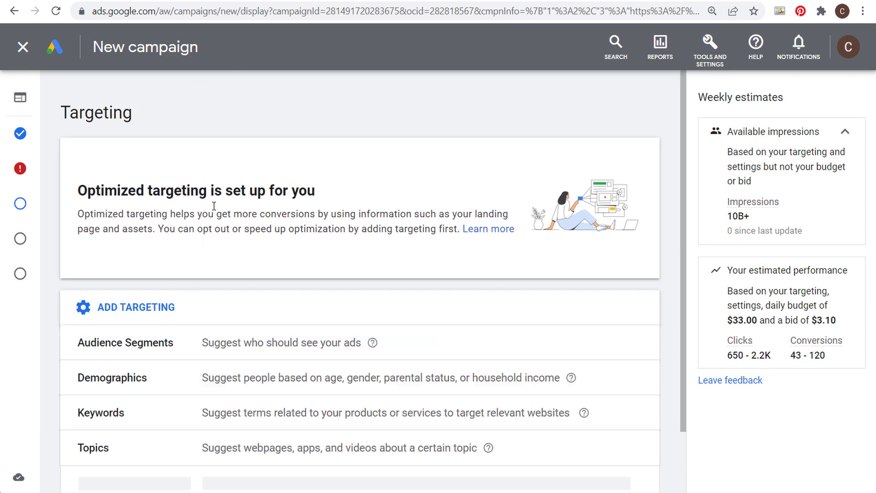
scroll(211, 201, "down", 1)
scroll(234, 190, "down", 1)
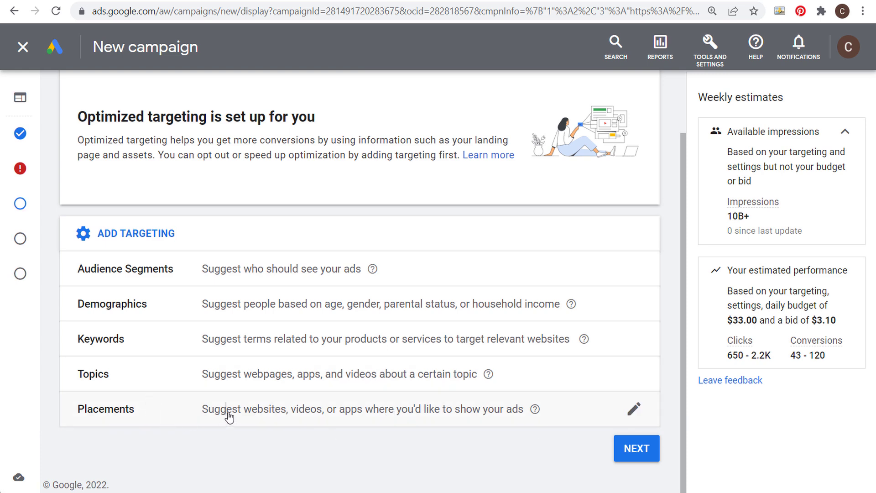
left_click(283, 422)
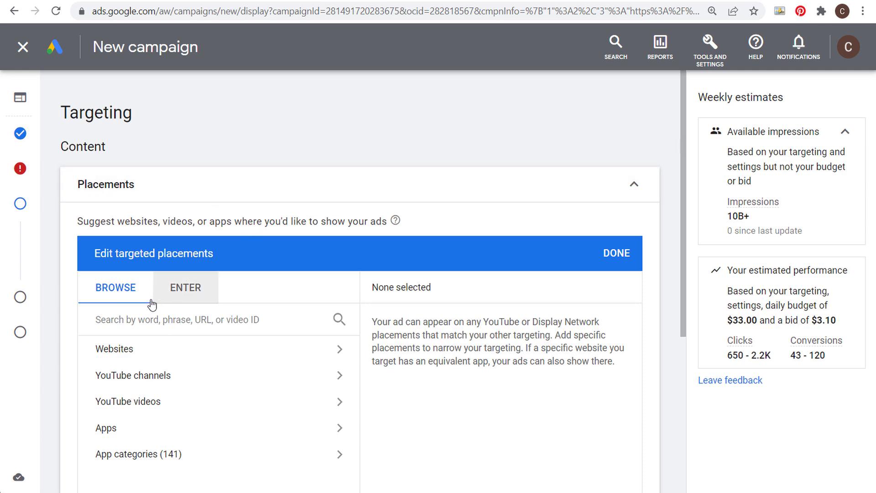
left_click(146, 319)
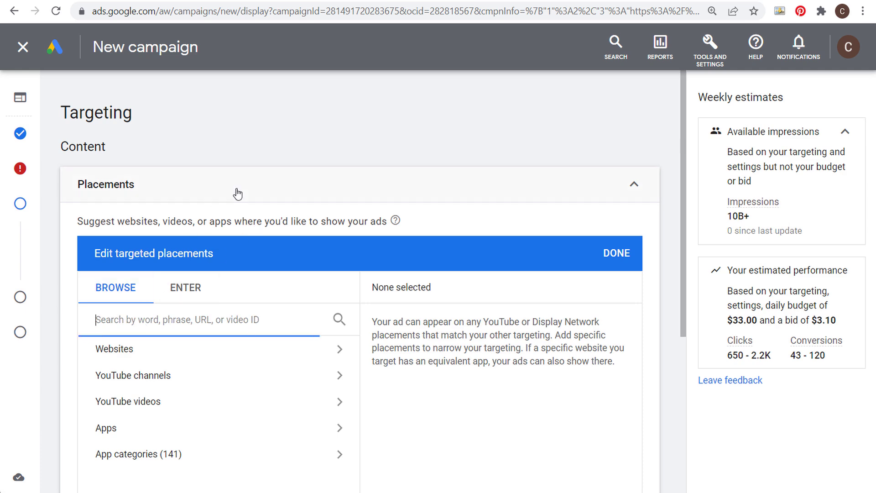
type("home decor")
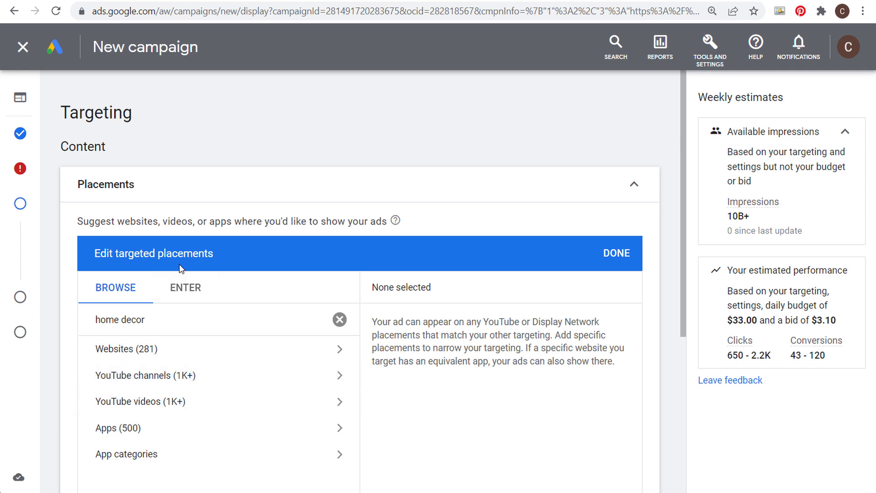
left_click(339, 350)
scroll(401, 372, "down", 2)
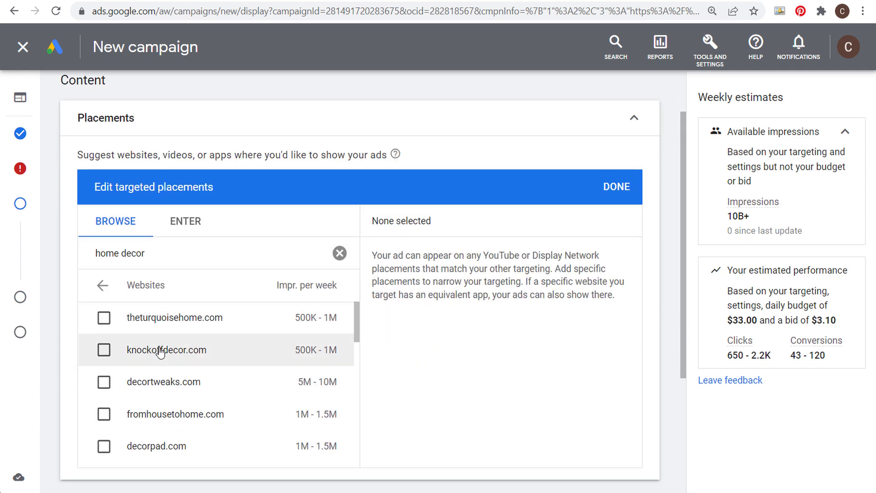
- Try targeting the websites decortweaks.com and fromhousetohome.com as placements, and remove both from the selection
scroll(154, 359, "down", 2)
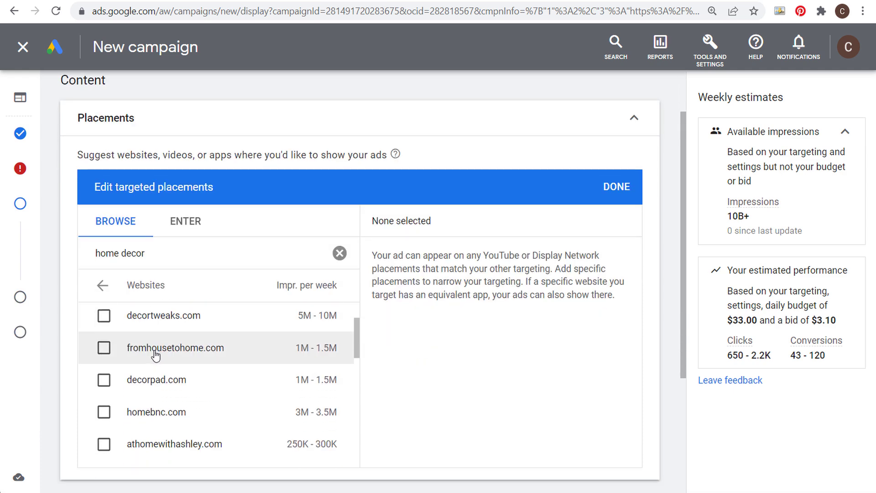
left_click(104, 348)
left_click(104, 319)
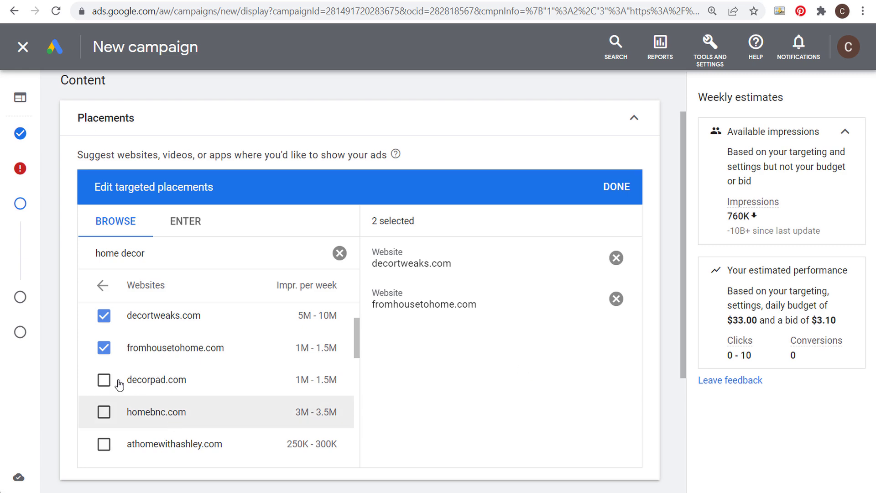
scroll(114, 354, "up", 2)
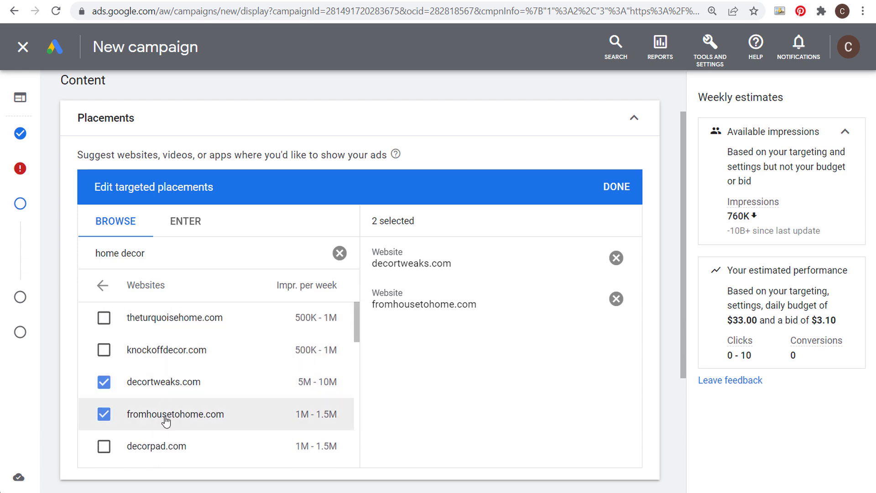
left_click(617, 299)
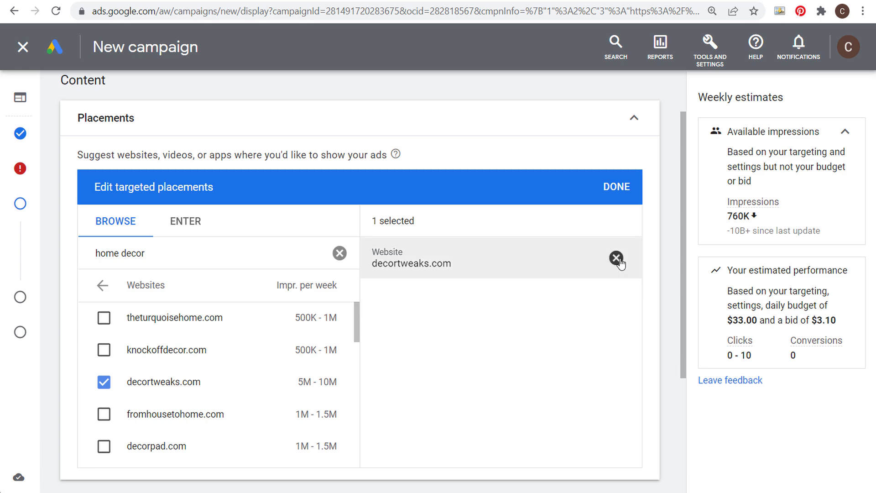
left_click(617, 257)
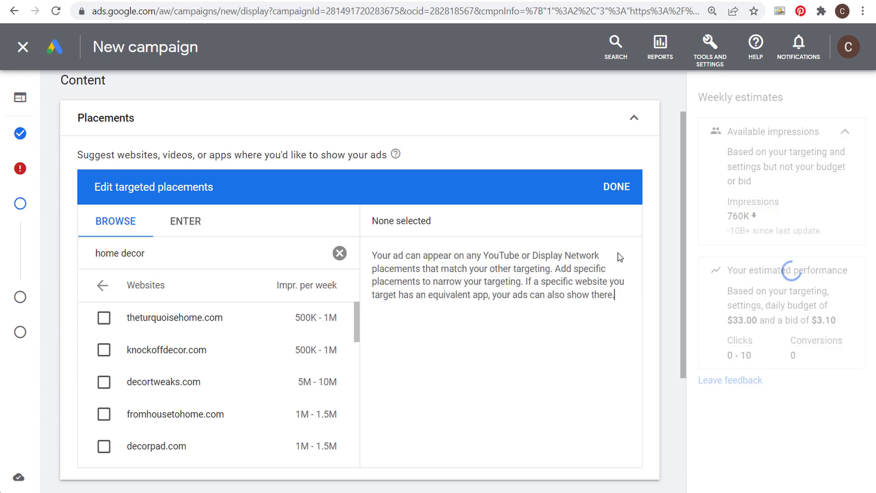
- Finish the placements without any selection, and add topics targeting for Home & Garden
left_click(623, 194)
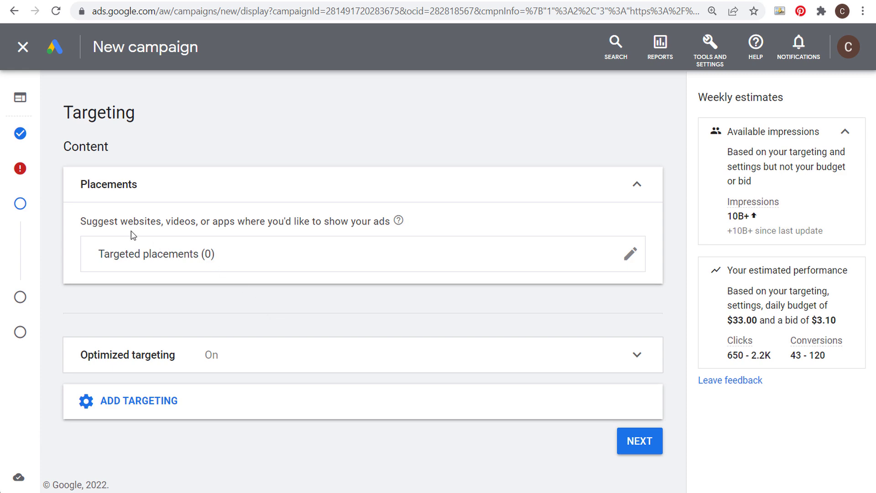
left_click(243, 410)
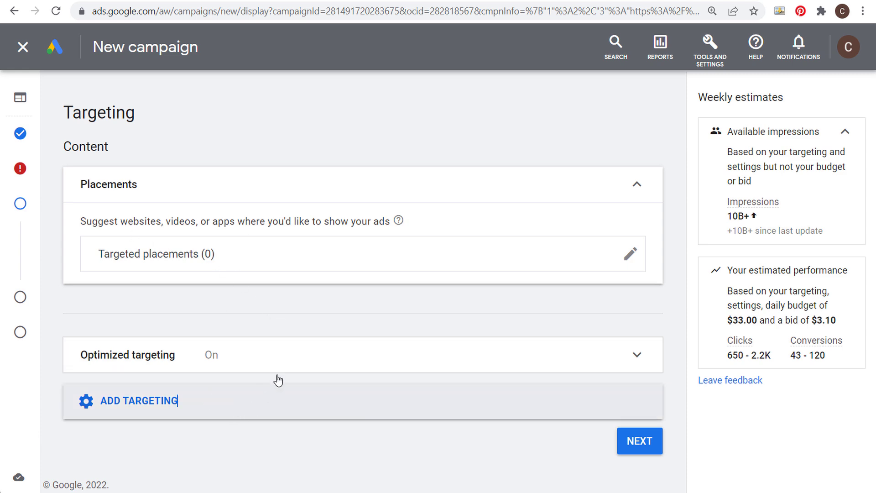
scroll(371, 319, "down", 3)
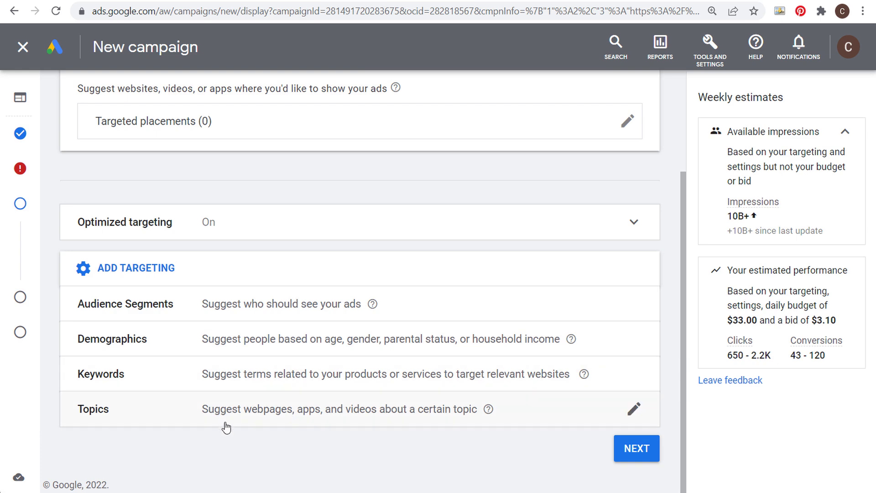
left_click(278, 417)
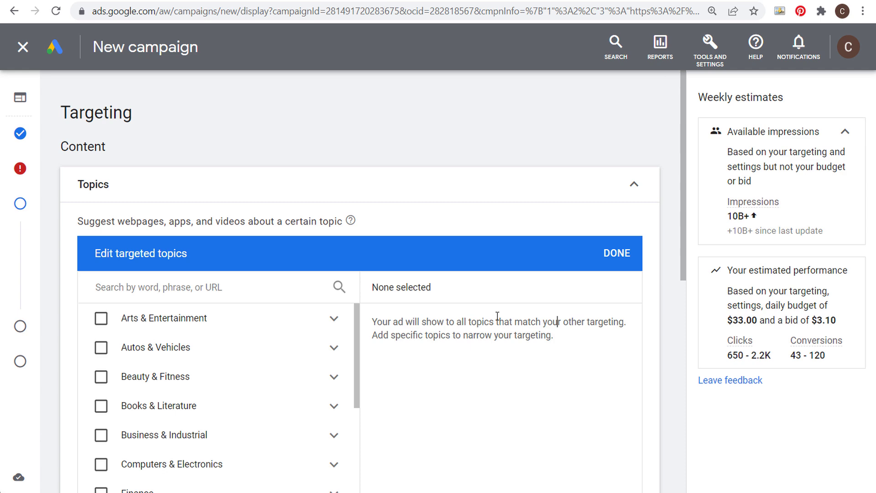
scroll(489, 301, "down", 3)
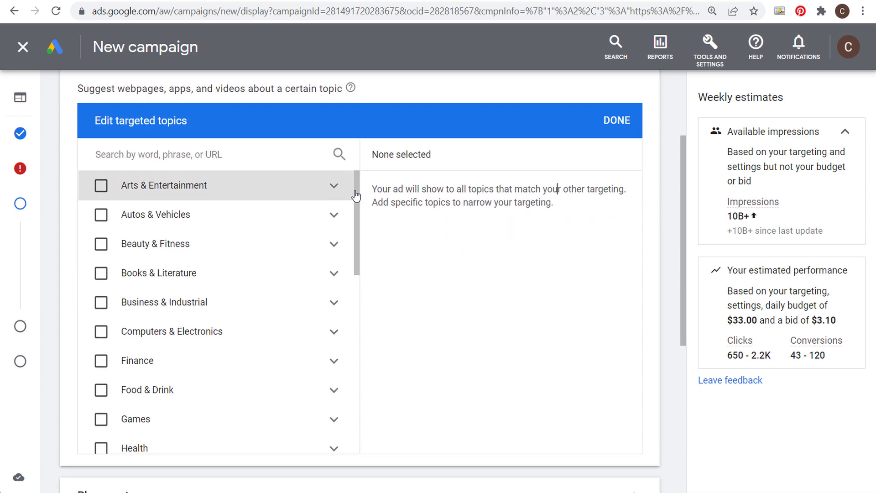
left_click_drag(358, 196, 319, 270)
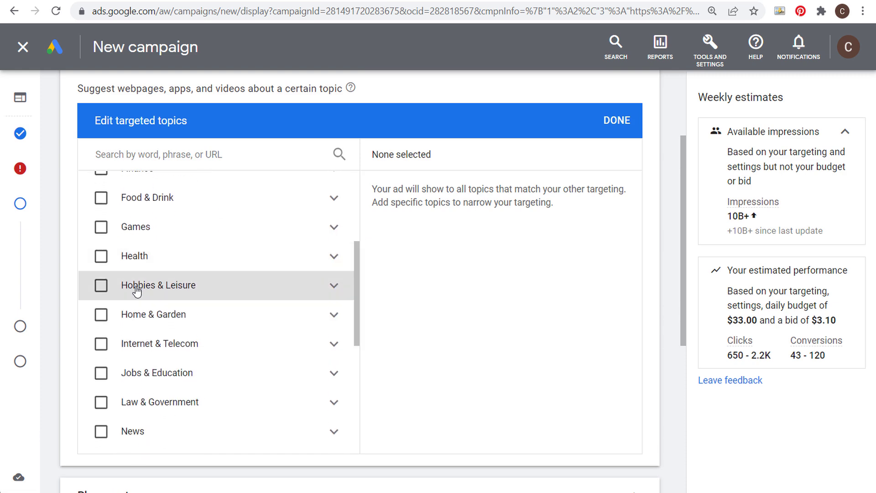
left_click(101, 315)
left_click(617, 121)
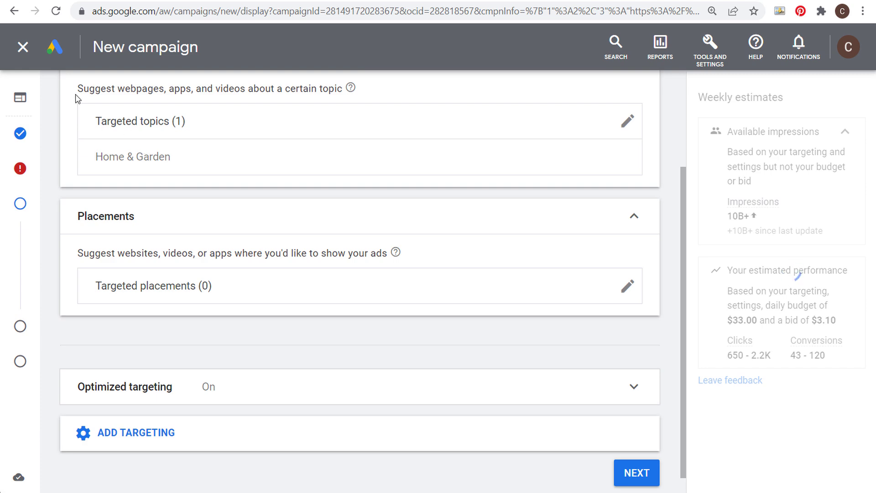
left_click_drag(79, 89, 120, 88)
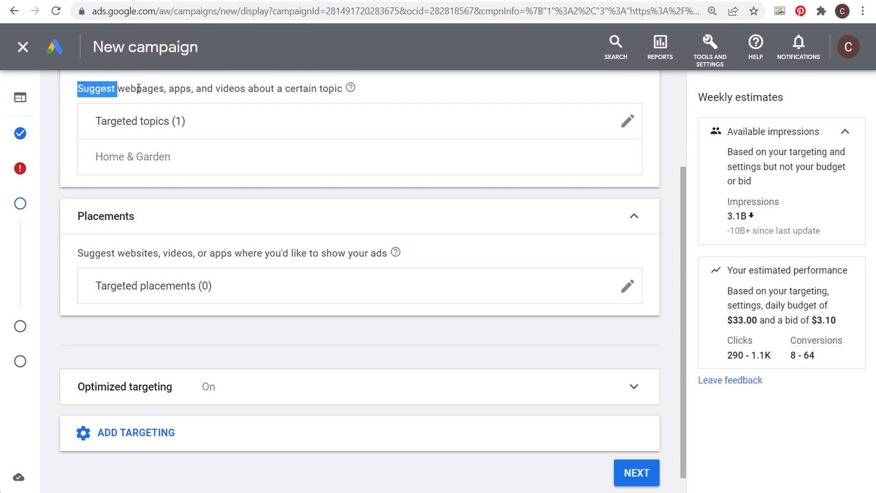
left_click(141, 88)
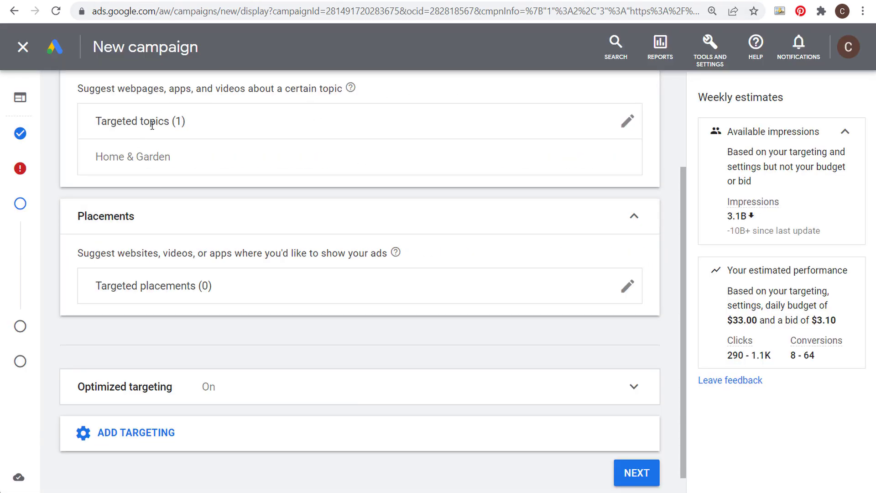
- Add keywords targeting and review its description, the keyword entry area and the keyword setting options
scroll(283, 288, "down", 1)
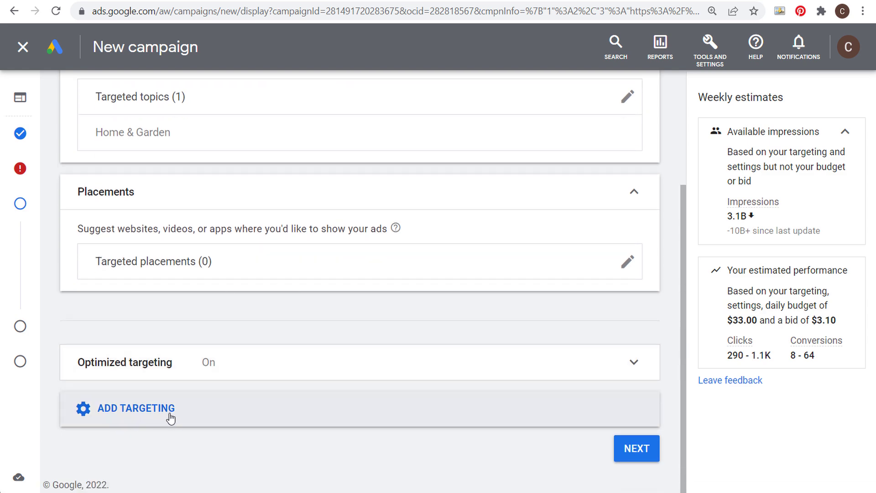
left_click(189, 411)
scroll(269, 346, "down", 3)
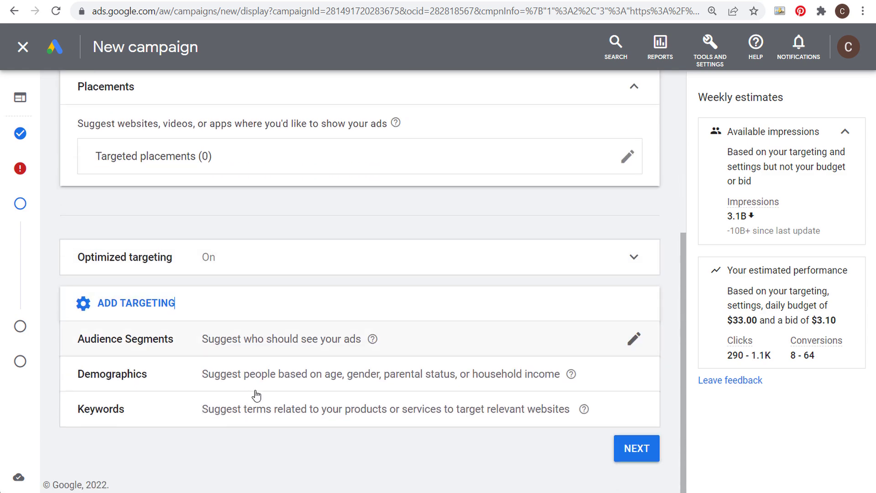
left_click(341, 413)
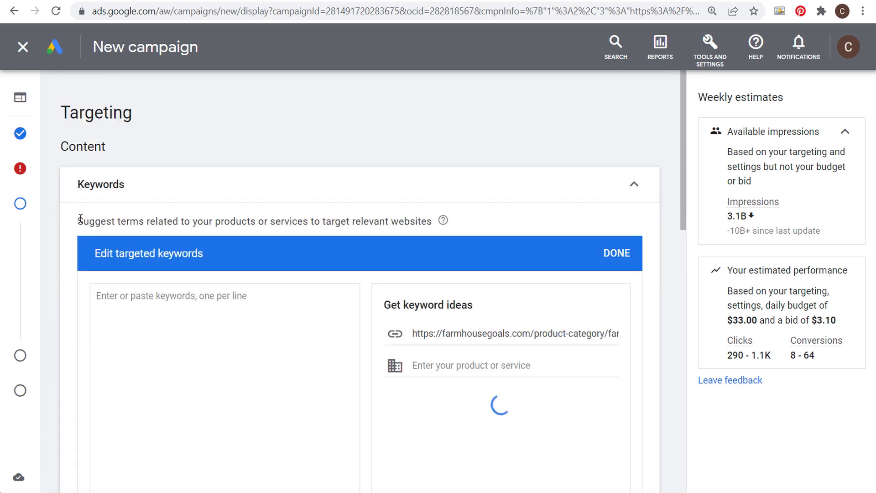
left_click_drag(79, 221, 412, 221)
left_click(421, 221)
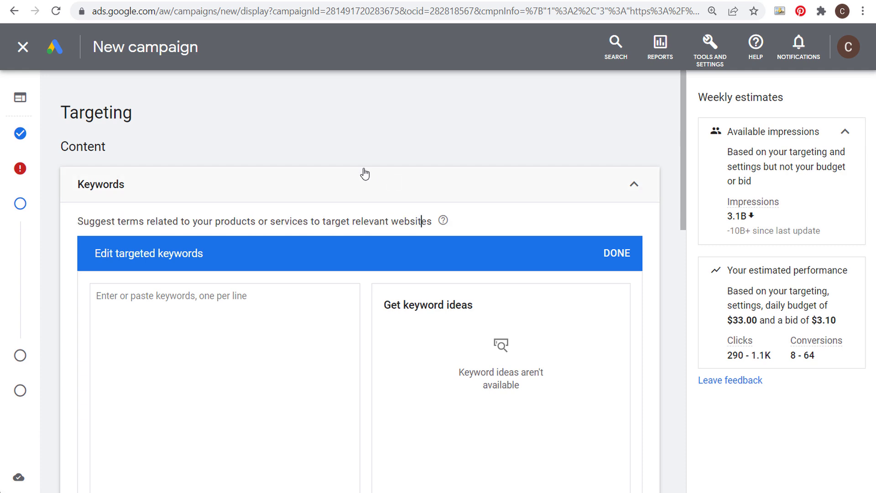
scroll(360, 173, "down", 8)
scroll(365, 205, "down", 1)
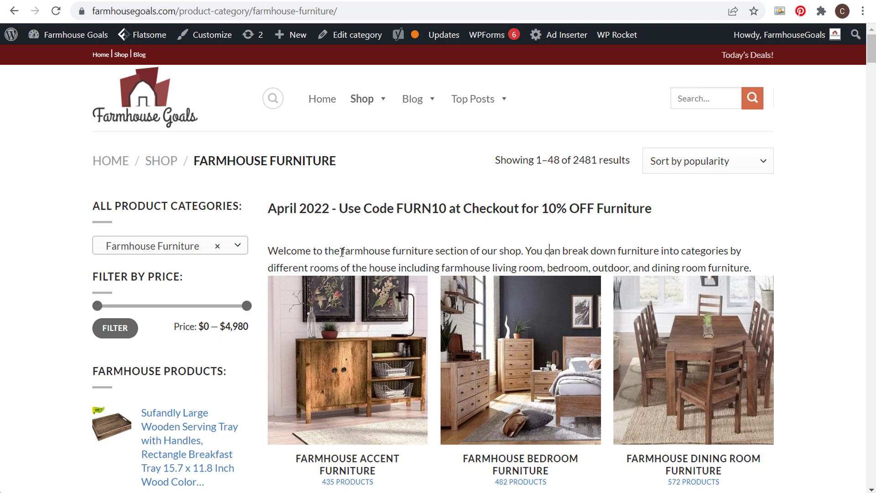
- Examine the introductory text on the shop's farmhouse furniture page for keyword phrases, and return to the Google Ads campaign
left_click_drag(342, 253, 589, 268)
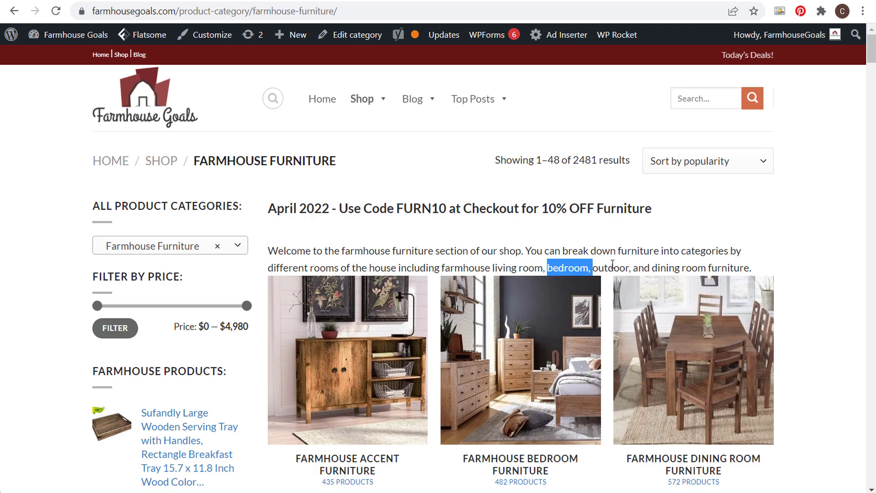
left_click(613, 264)
left_click_drag(653, 269, 736, 268)
left_click(737, 268)
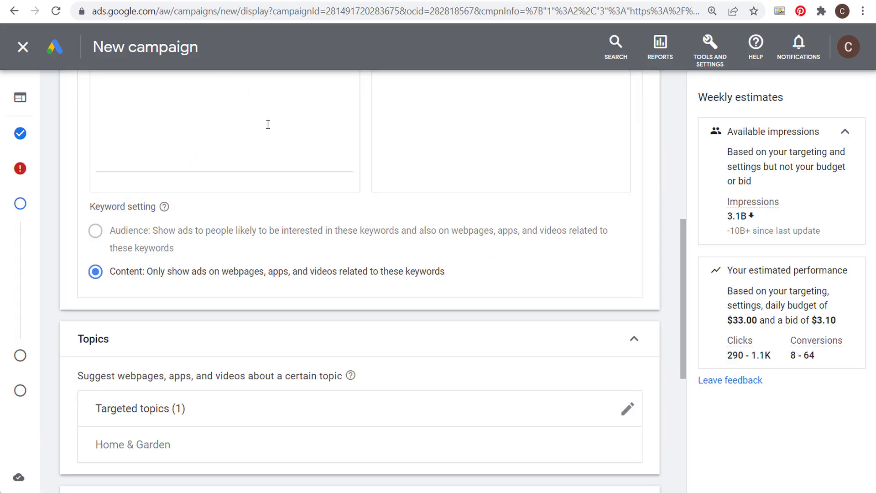
scroll(225, 147, "up", 4)
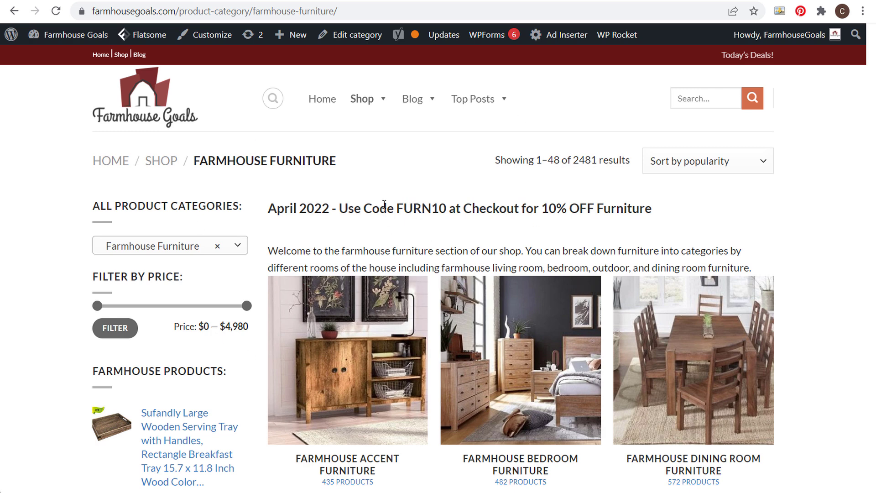
left_click(129, 3)
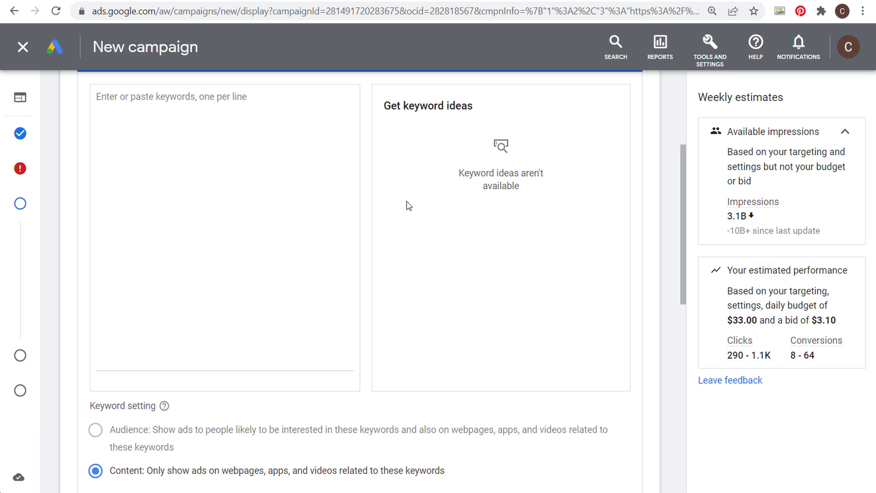
- Finish the keywords targeting without entering keywords, and review the keywords, topics and placements sections under Content
scroll(434, 267, "up", 2)
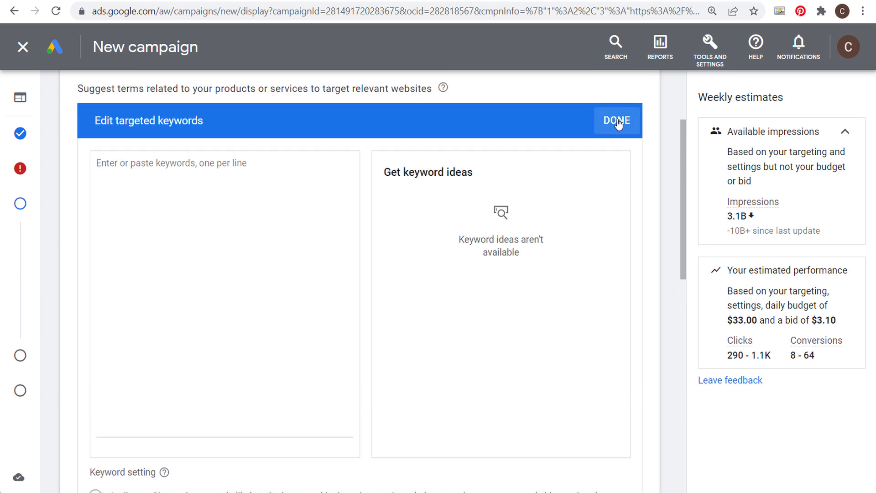
left_click(618, 118)
scroll(128, 178, "up", 2)
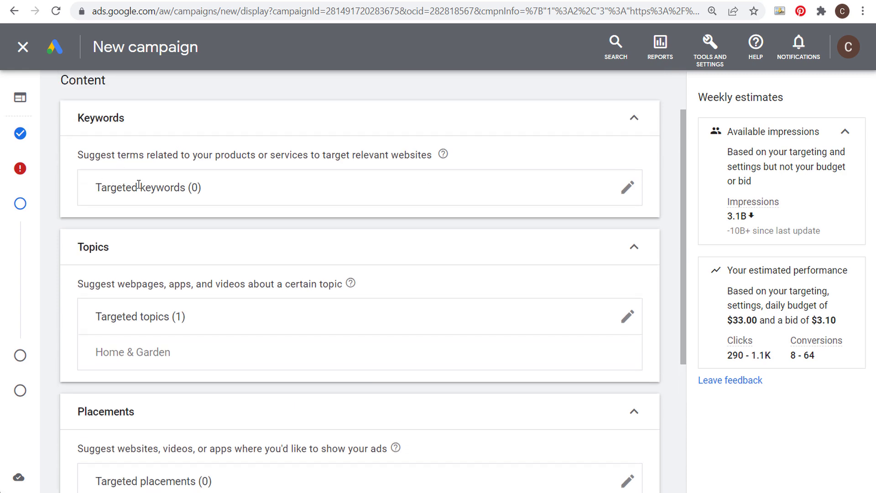
left_click_drag(57, 83, 121, 82)
left_click(162, 111)
scroll(162, 111, "up", 1)
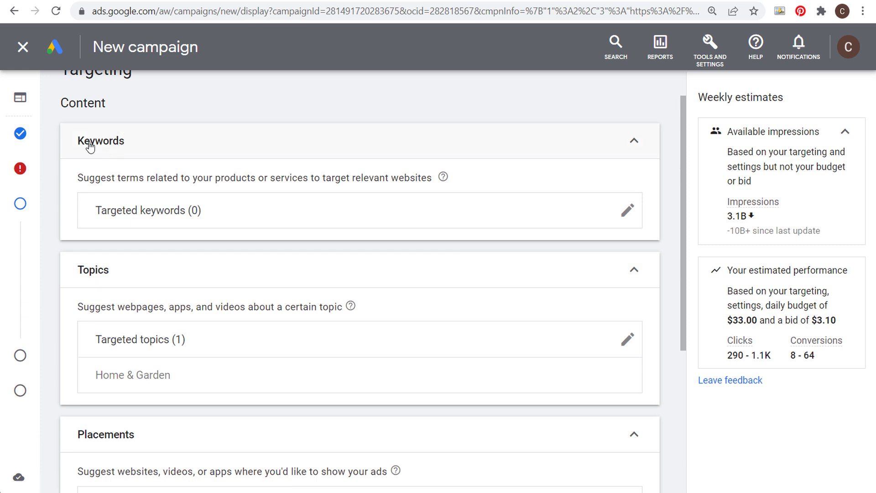
scroll(172, 143, "down", 3)
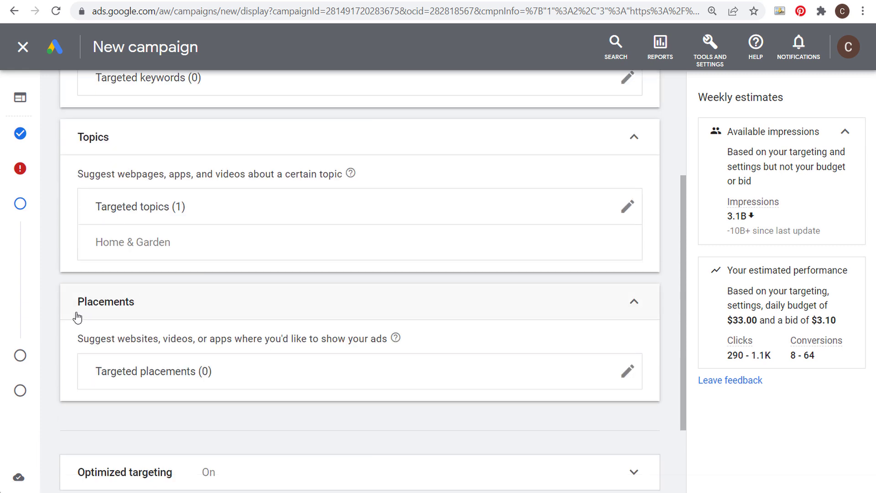
scroll(210, 303, "down", 3)
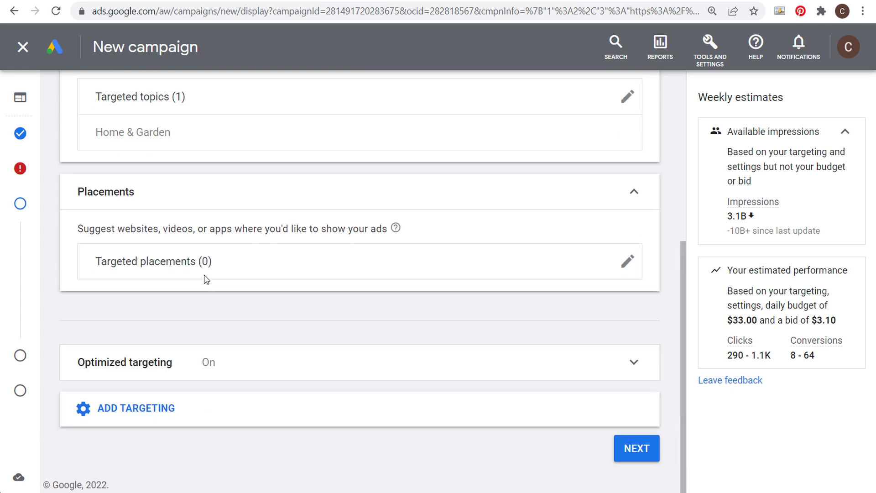
- Add demographics targeting with every gender, age, parental status and household income group included, and collapse its section
left_click(211, 385)
scroll(214, 381, "down", 2)
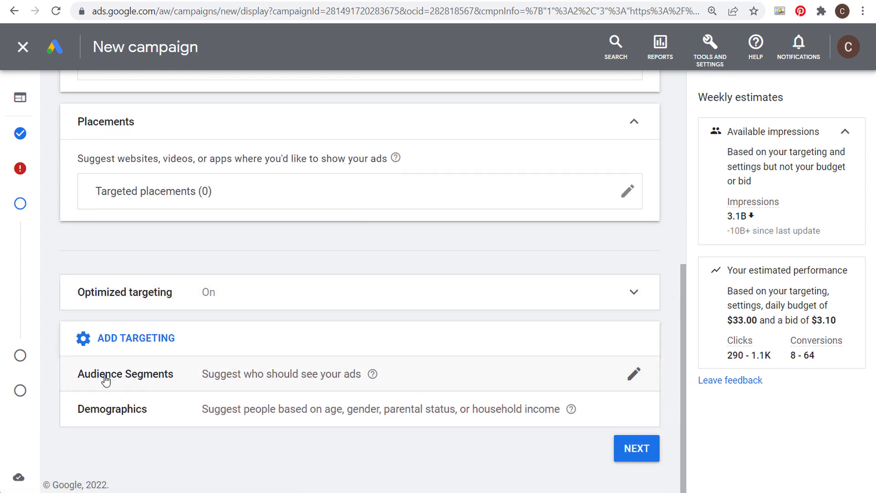
left_click(490, 413)
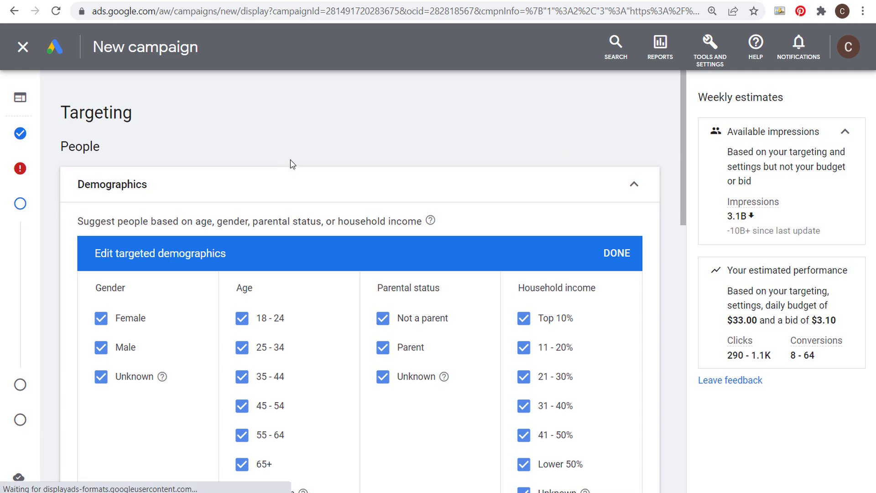
left_click(652, 186)
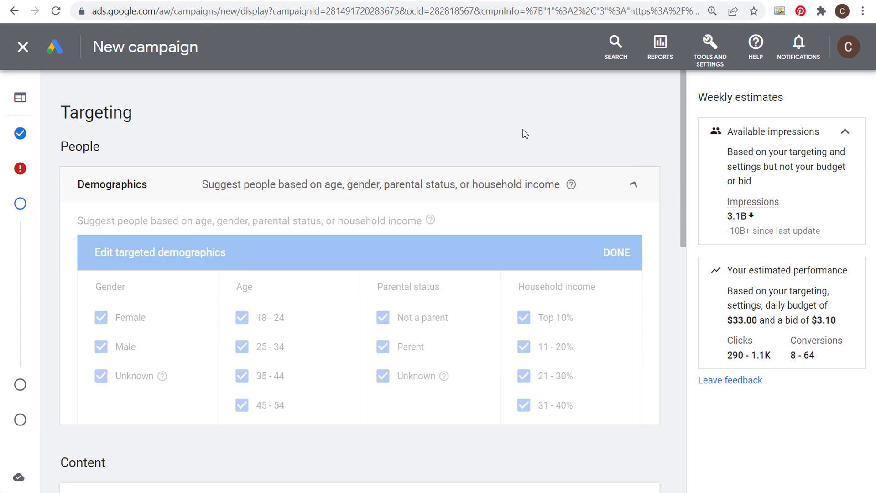
scroll(284, 189, "down", 4)
scroll(283, 189, "down", 4)
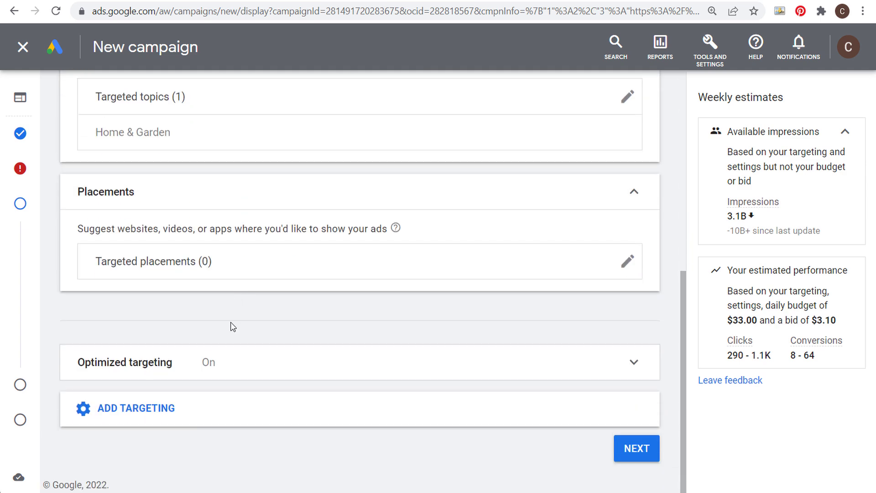
- Add audience segments targeting and browse the available segment categories
left_click(184, 394)
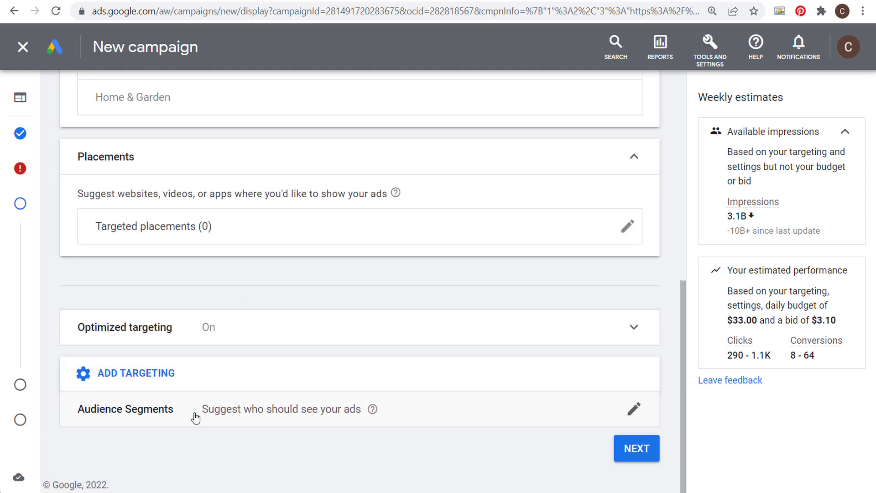
scroll(371, 303, "down", 4)
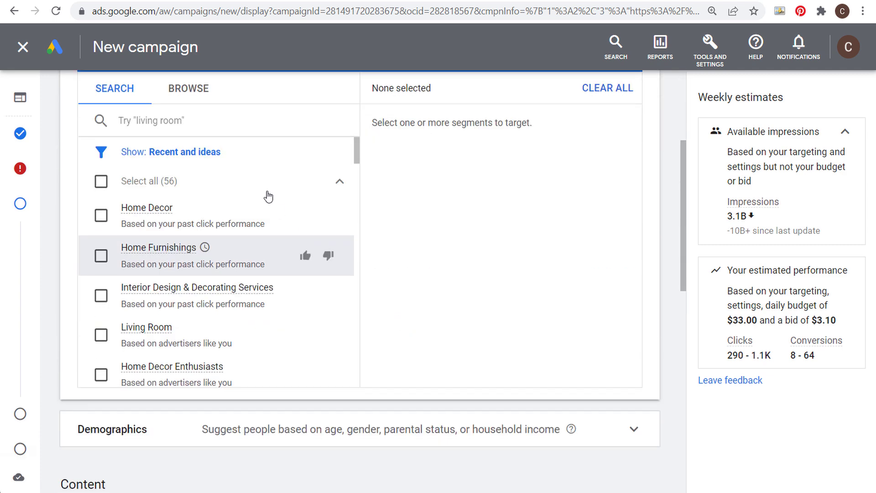
left_click(195, 96)
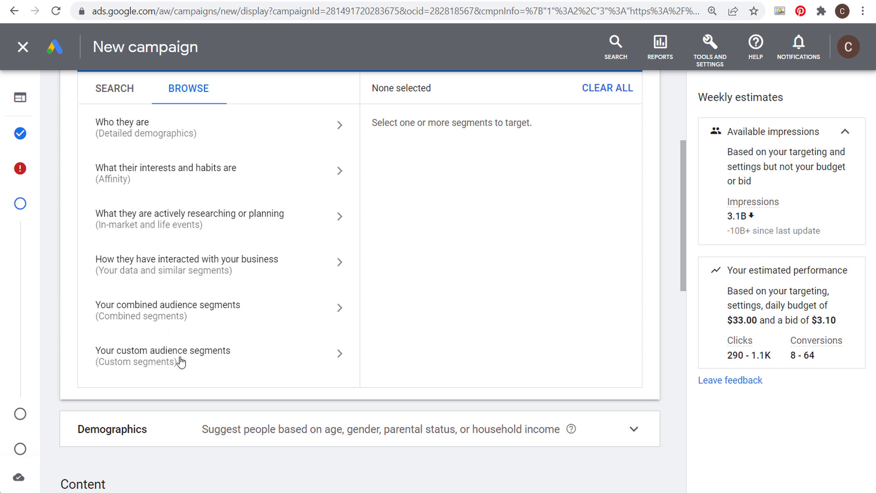
- Review the detailed demographics segments, including the Homeownership Status options, and return to the segment categories
left_click(221, 131)
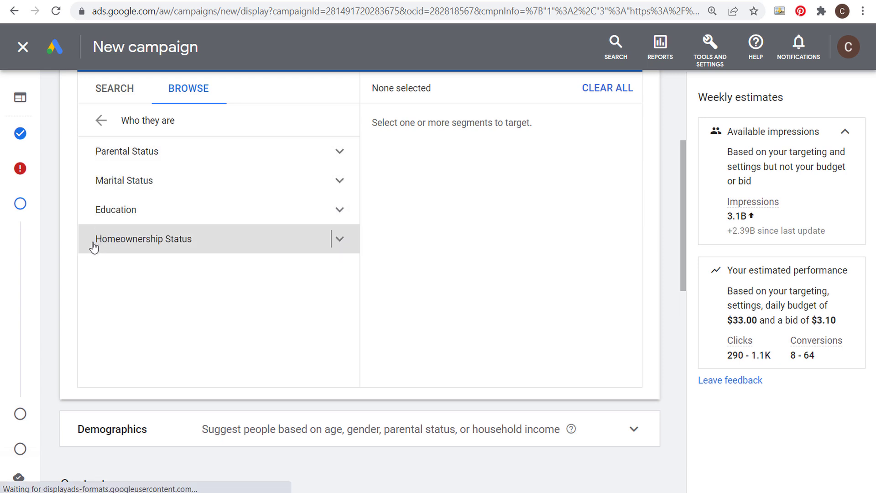
left_click(340, 242)
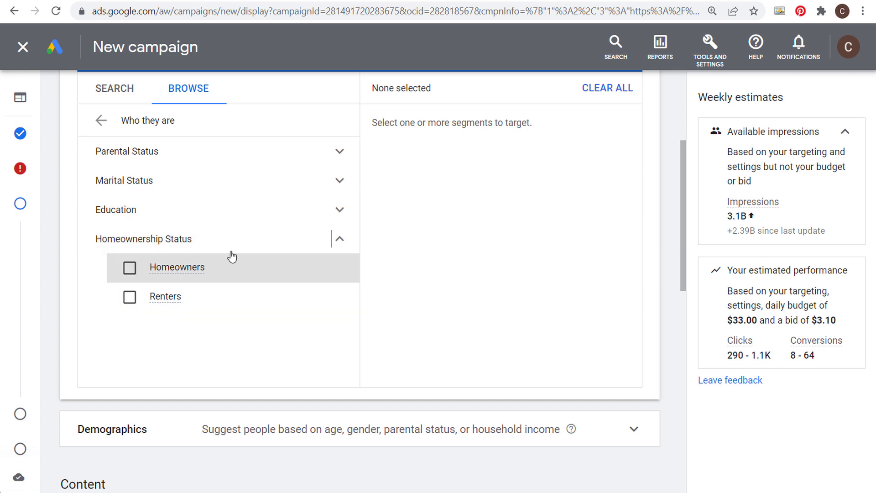
left_click(338, 244)
scroll(256, 198, "up", 1)
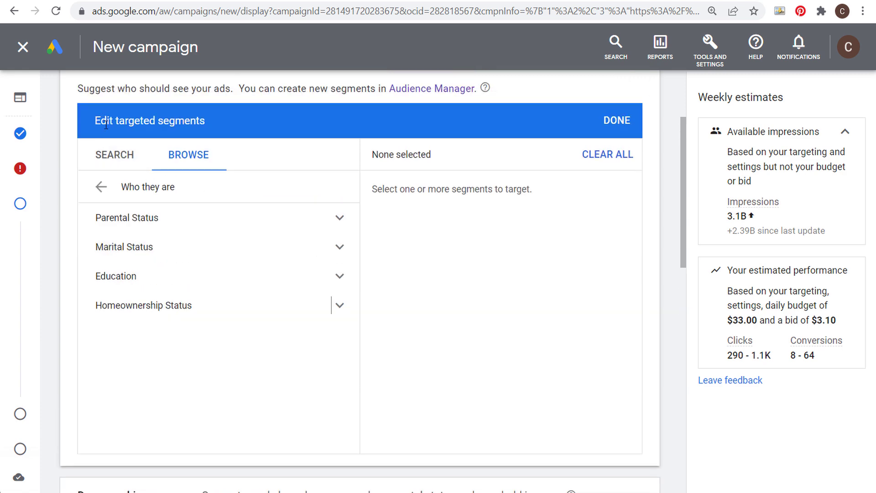
left_click(102, 188)
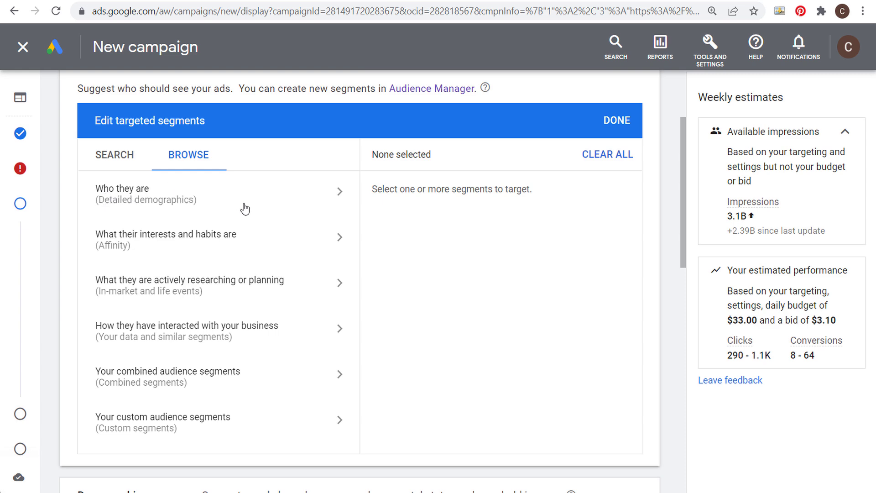
- Review the affinity segments, checking the subcategories of Food & Dining and Banking & Finance, and return to the segment categories
left_click(266, 245)
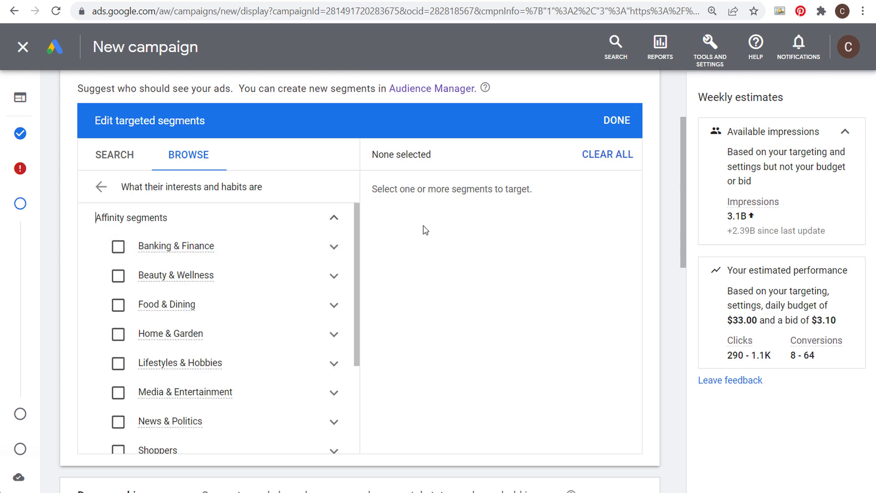
left_click(333, 303)
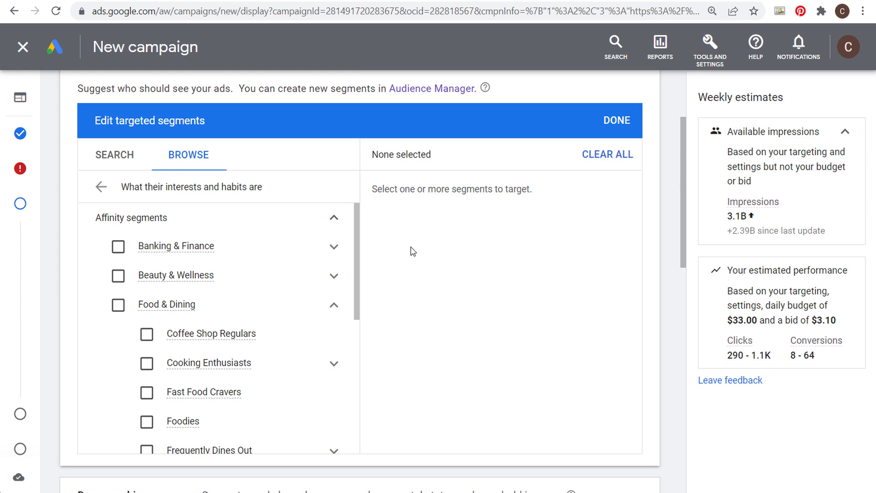
left_click(333, 305)
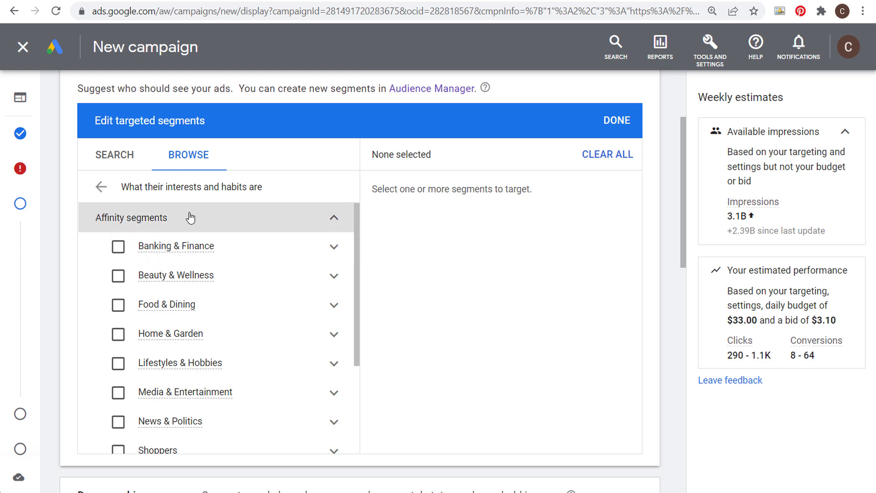
left_click(334, 247)
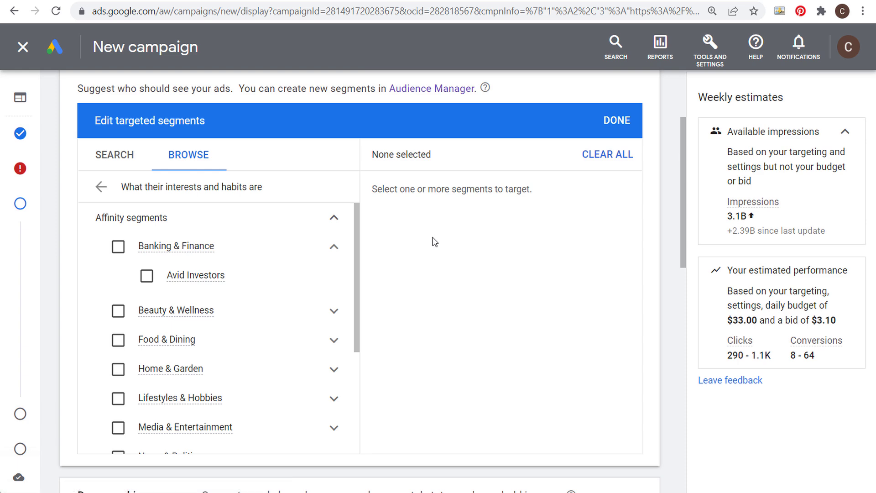
left_click(102, 186)
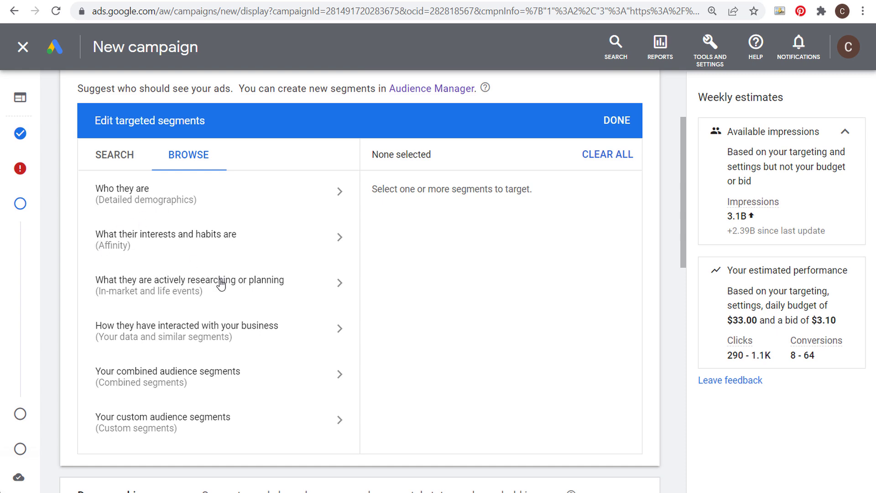
- Examine the in-market segments, looking through Autos & Vehicles down to the Motor Vehicles subcategories, and collapse the list
left_click(336, 285)
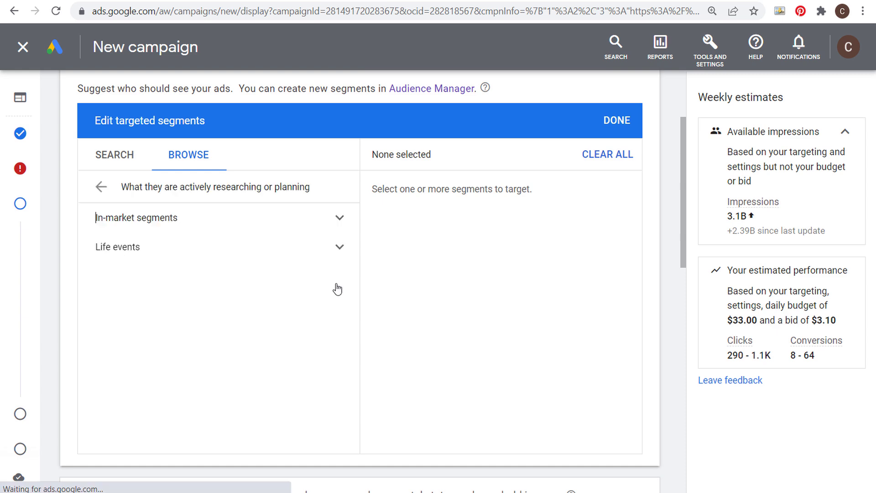
left_click(338, 218)
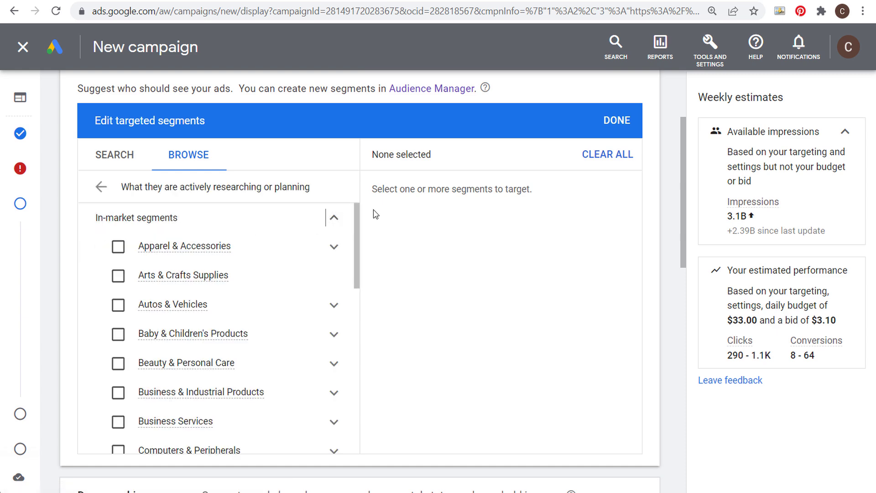
left_click(335, 305)
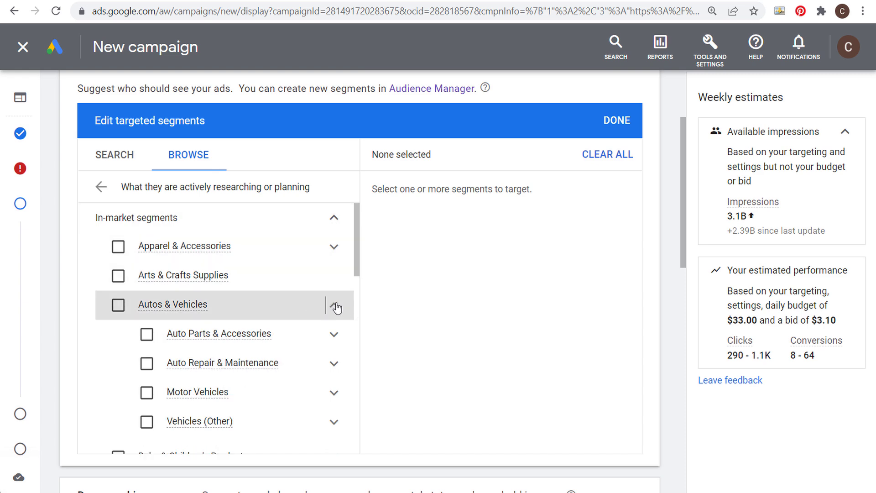
left_click(333, 392)
scroll(305, 362, "down", 2)
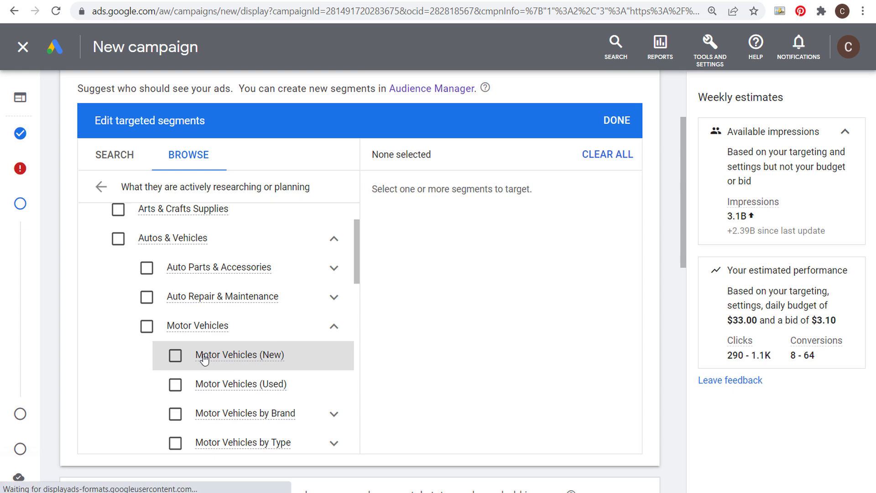
mouse_move(249, 360)
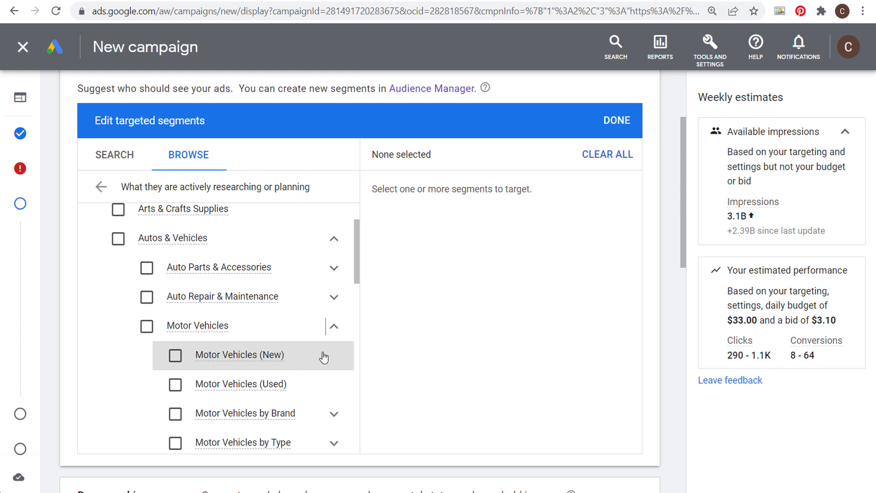
left_click(335, 329)
scroll(274, 257, "up", 2)
left_click(333, 219)
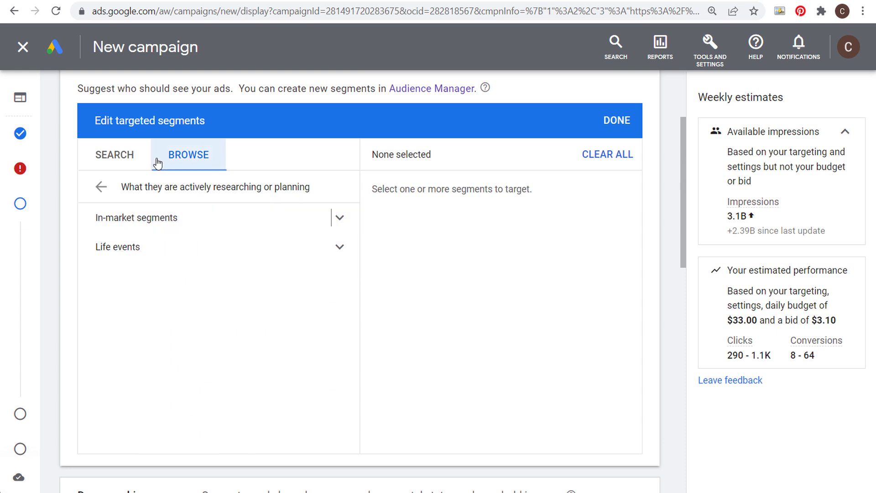
- Add the suggested Home Furnishings in-market segment to the targeted segments
left_click(122, 160)
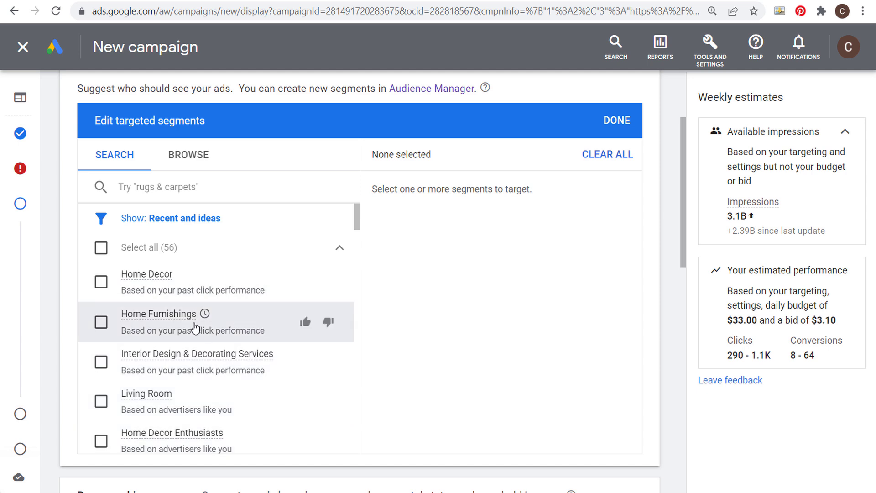
mouse_move(170, 318)
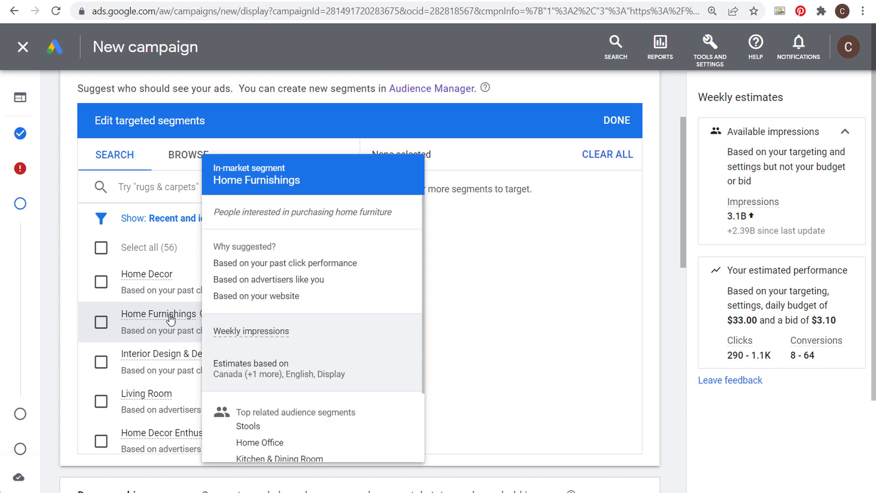
left_click(102, 324)
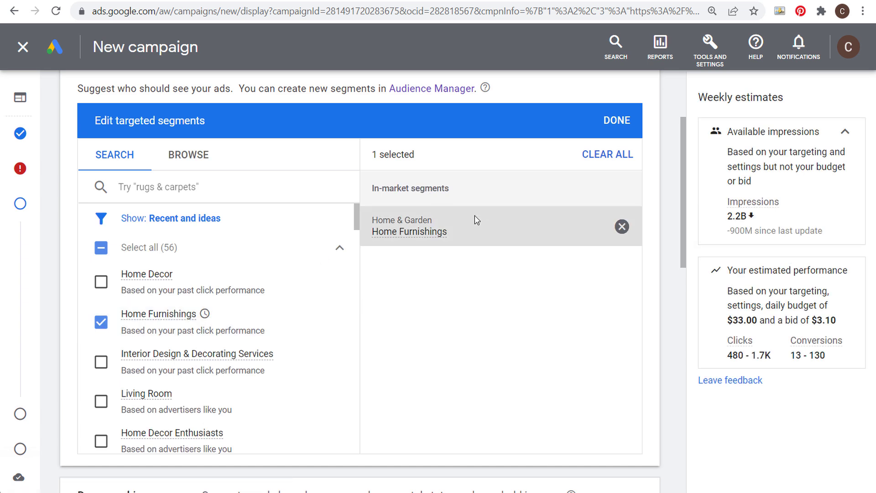
- Browse to the audience segments based on how people have interacted with the business
left_click(194, 164)
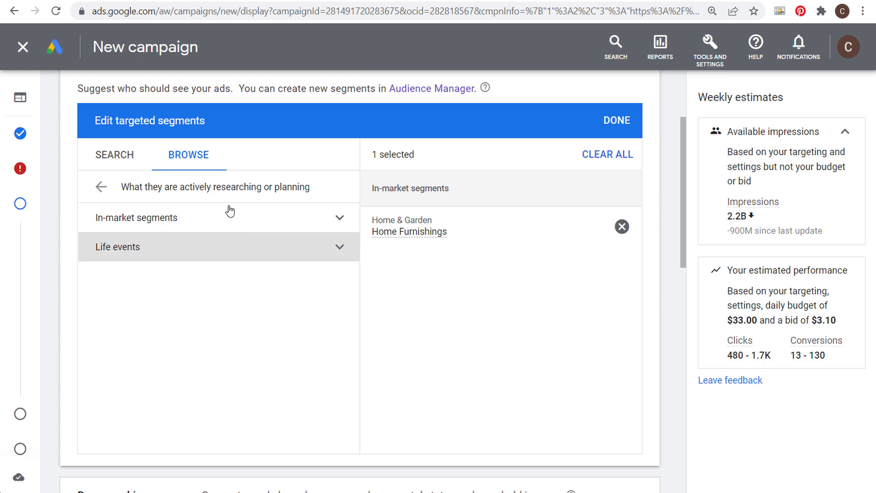
left_click(101, 187)
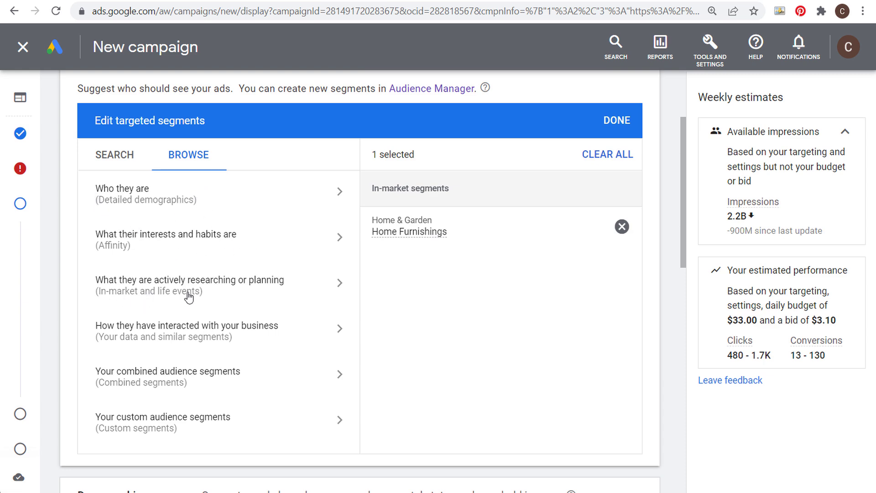
left_click(340, 330)
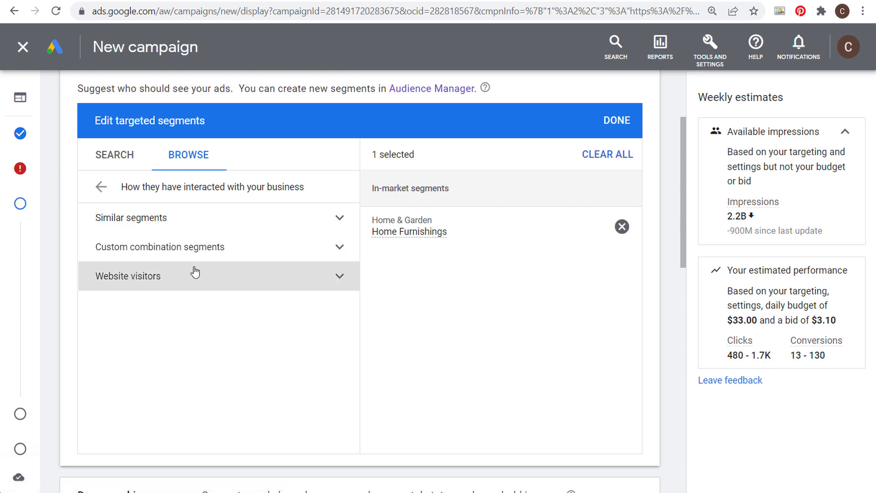
- Try targeting the All Users 540 Days website visitors segment, and deselect it again
left_click(341, 276)
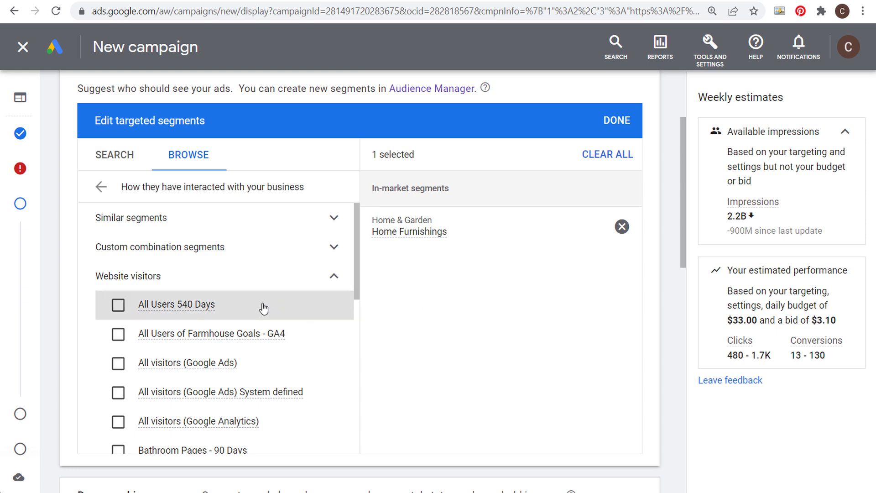
left_click(118, 308)
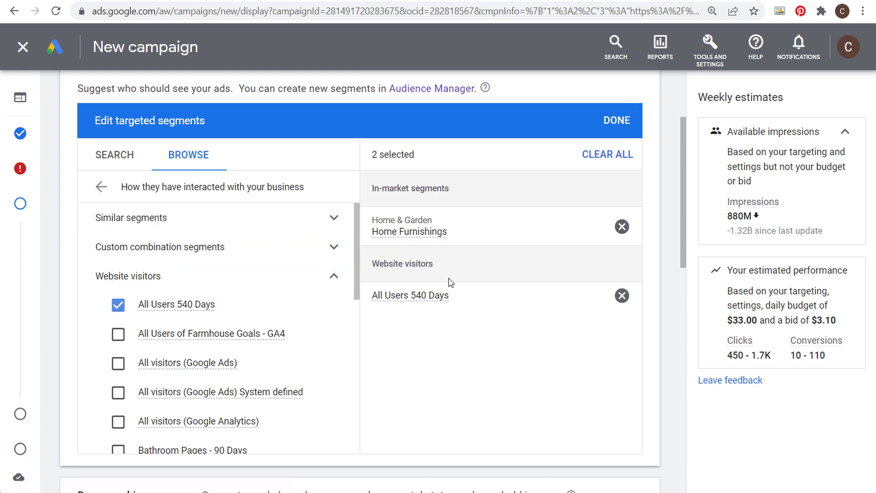
left_click(118, 306)
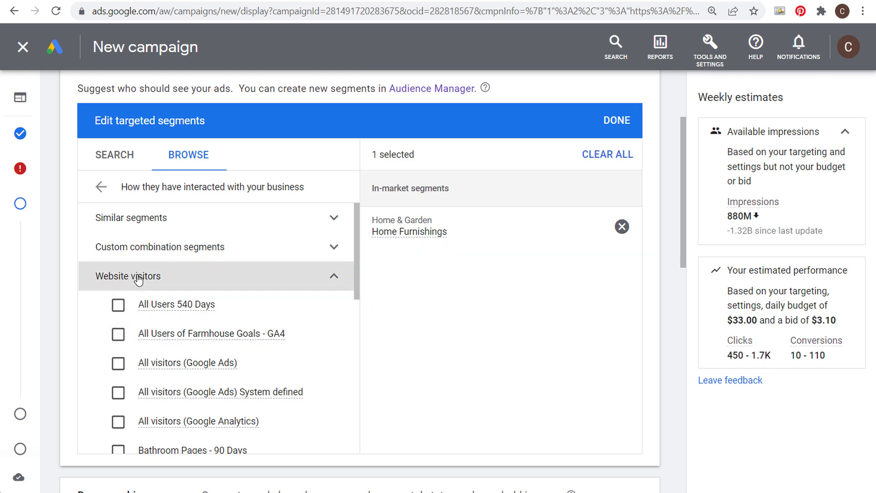
left_click(339, 277)
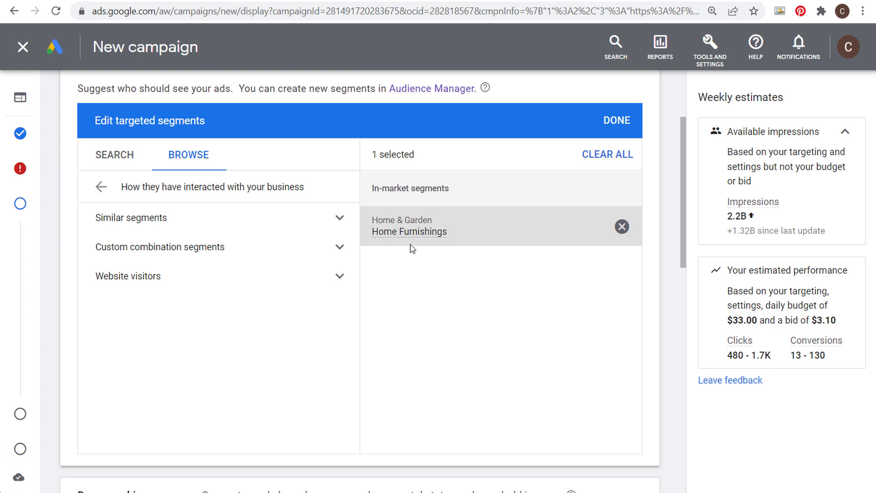
- Add the similar segment "Similar to All Users of Farmhouse Goals - GA4" to the targeted segments
left_click(340, 221)
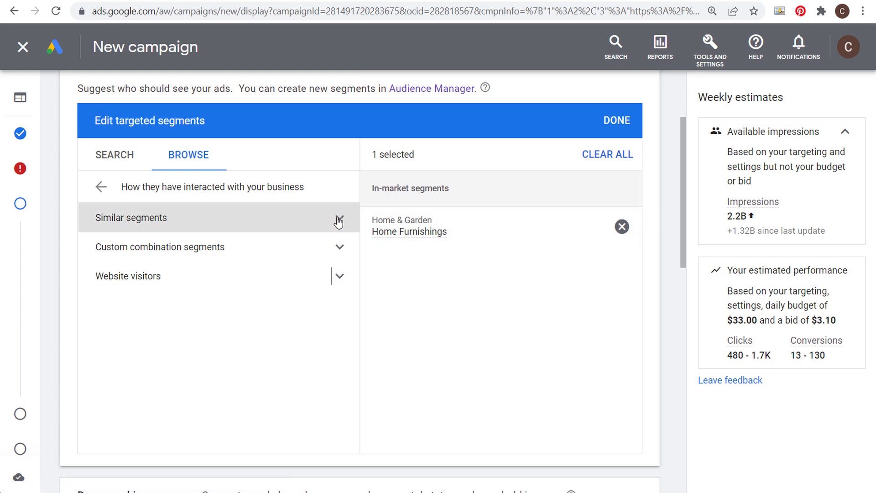
left_click(340, 275)
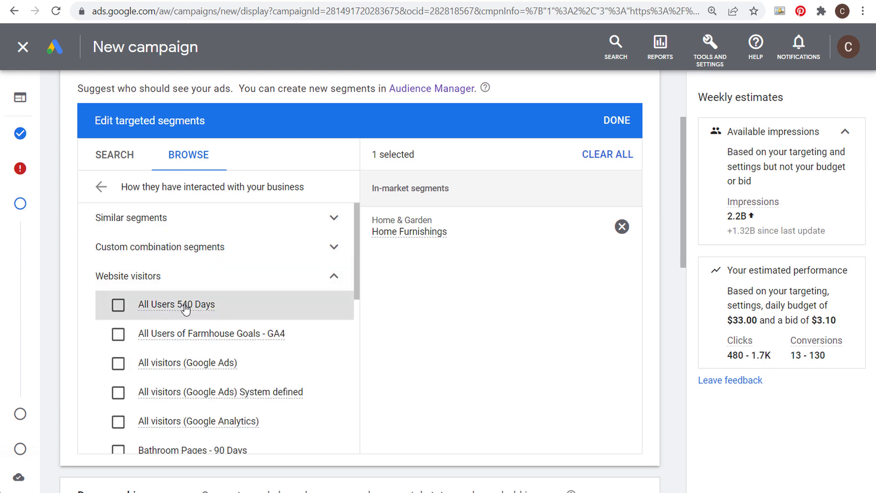
mouse_move(199, 297)
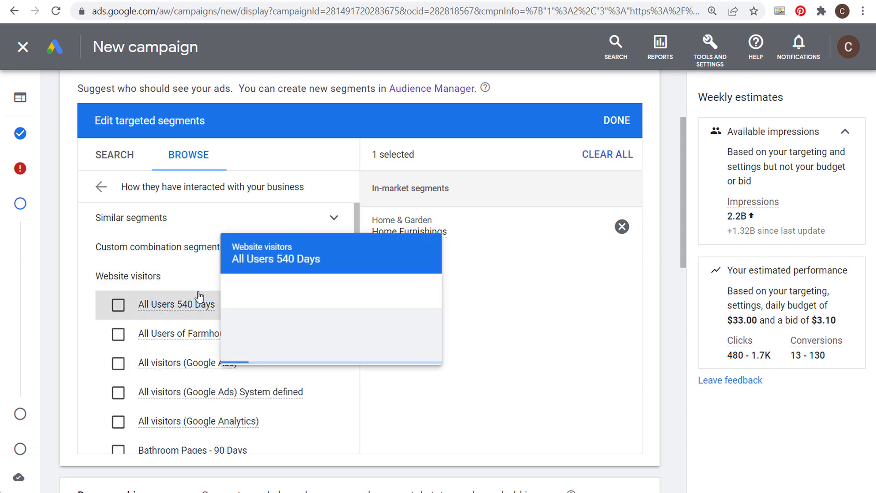
left_click(335, 219)
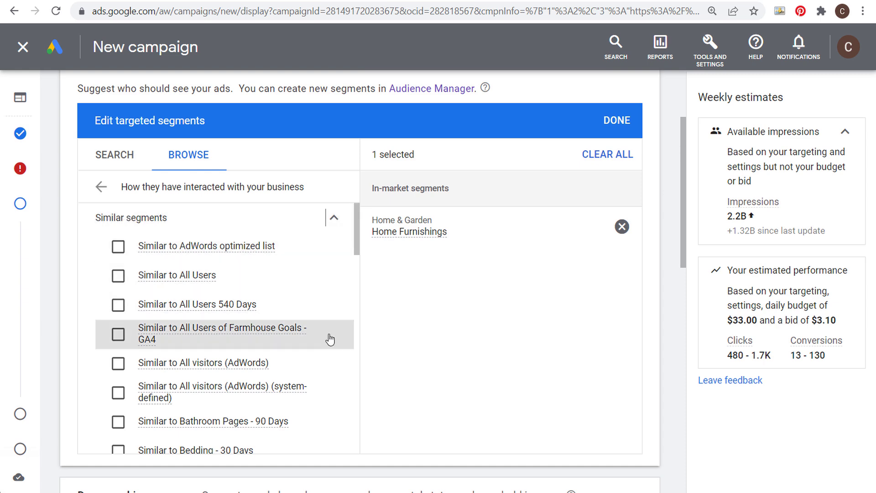
left_click(118, 336)
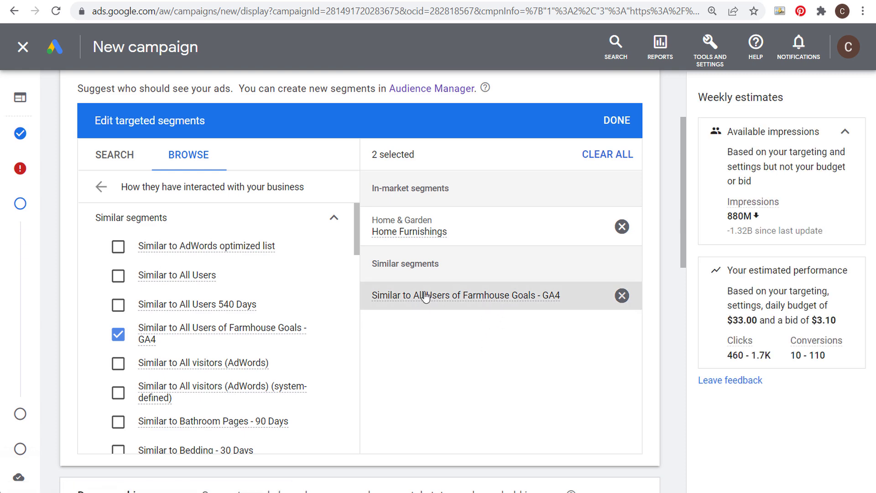
mouse_move(420, 297)
mouse_move(467, 302)
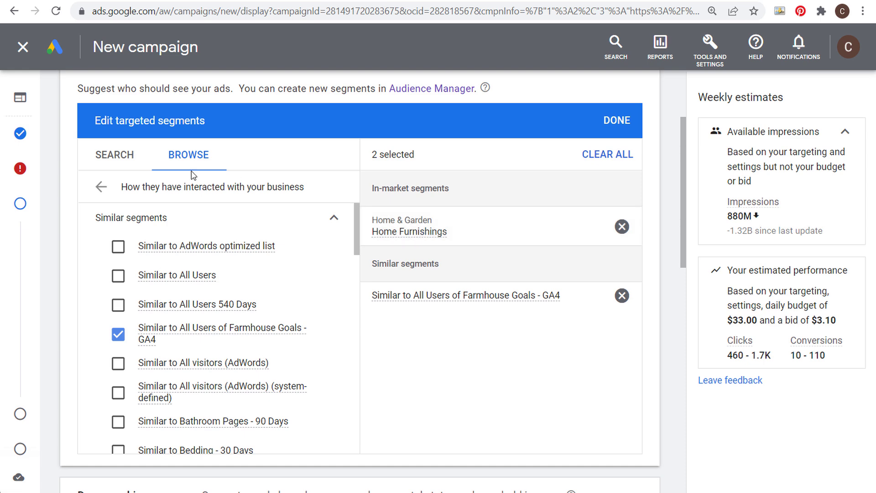
- Return to the audience categories and browse to the custom audience segments
left_click(101, 186)
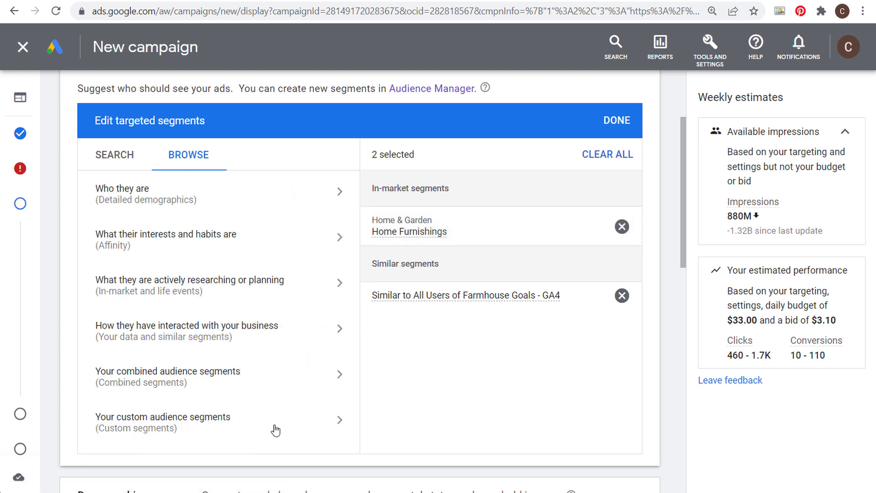
left_click(319, 422)
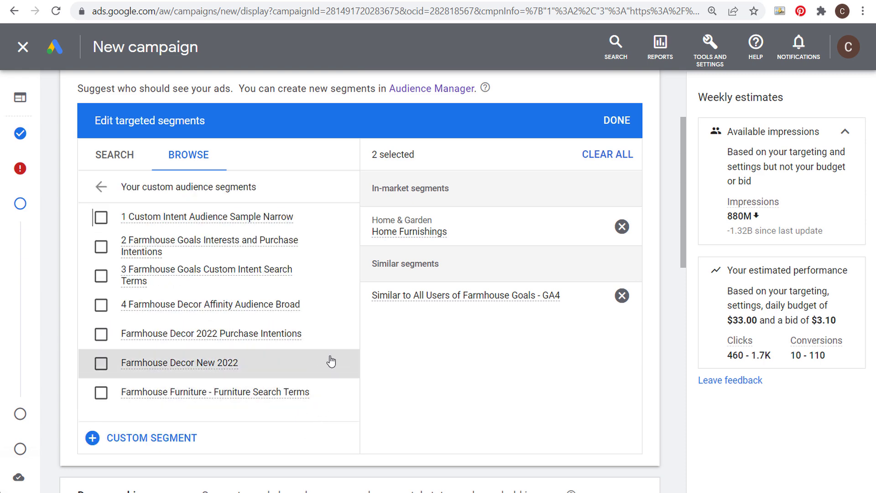
left_click(95, 438)
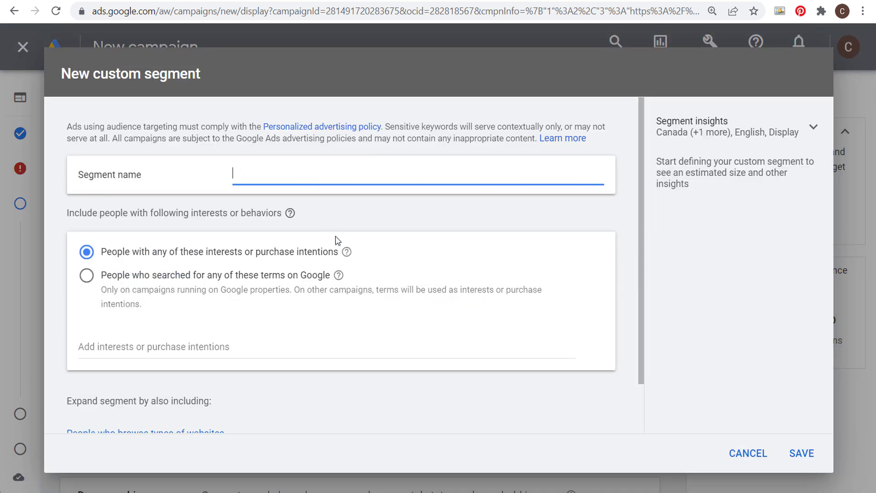
scroll(326, 247, "down", 2)
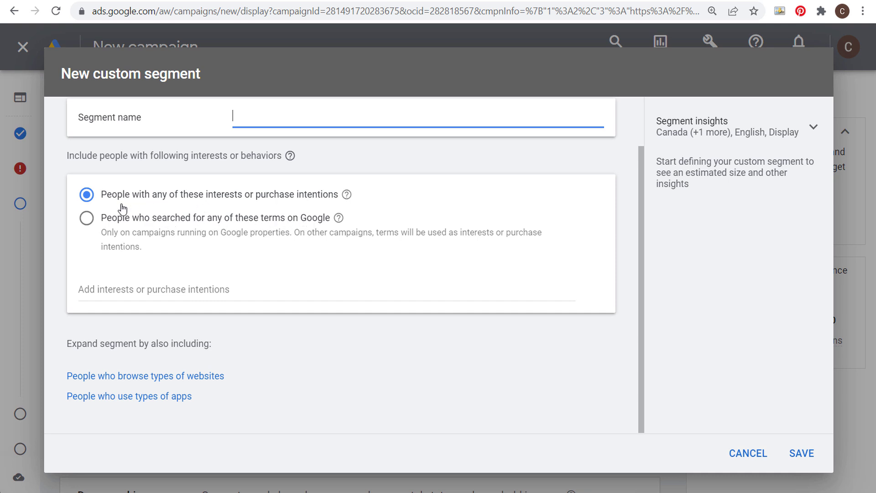
left_click(86, 218)
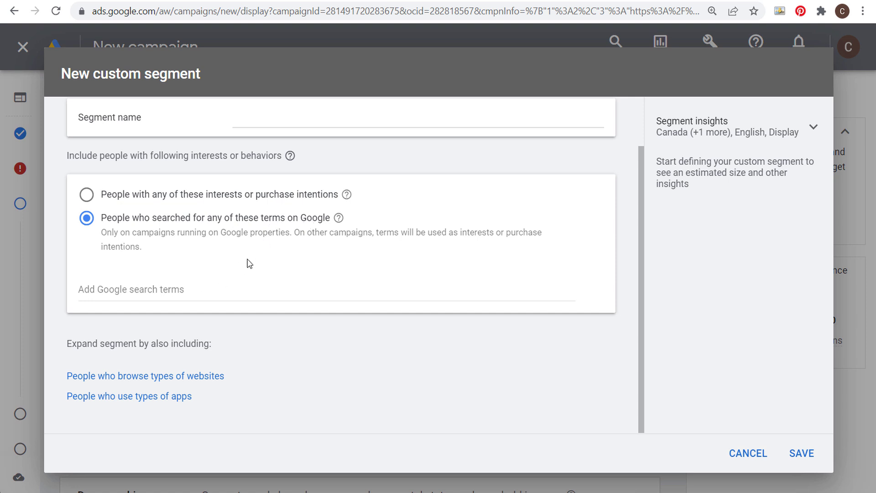
left_click(237, 1)
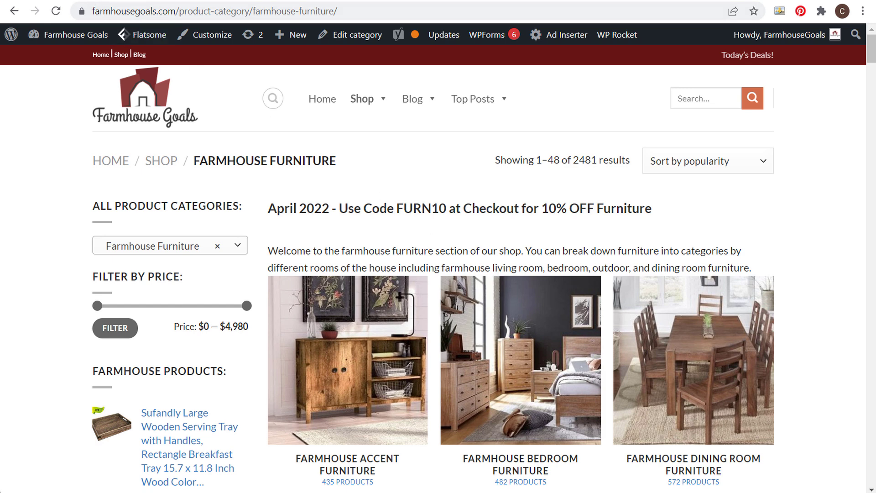
left_click(119, 2)
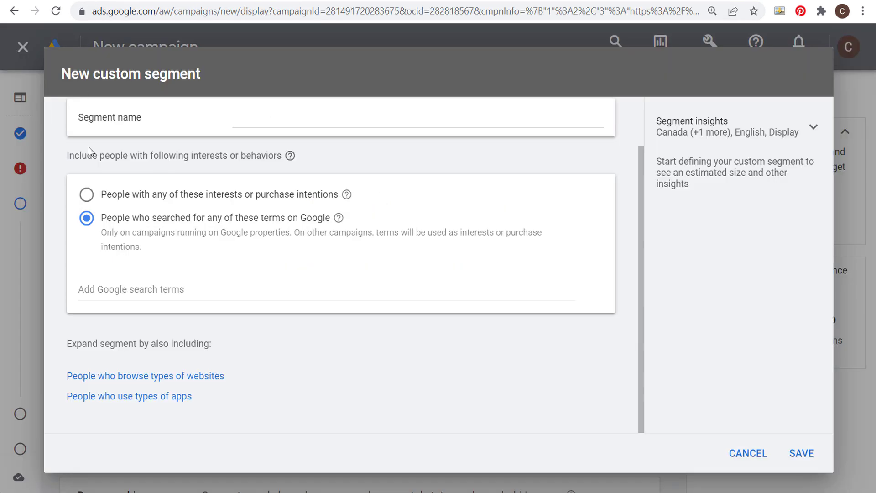
left_click(226, 285)
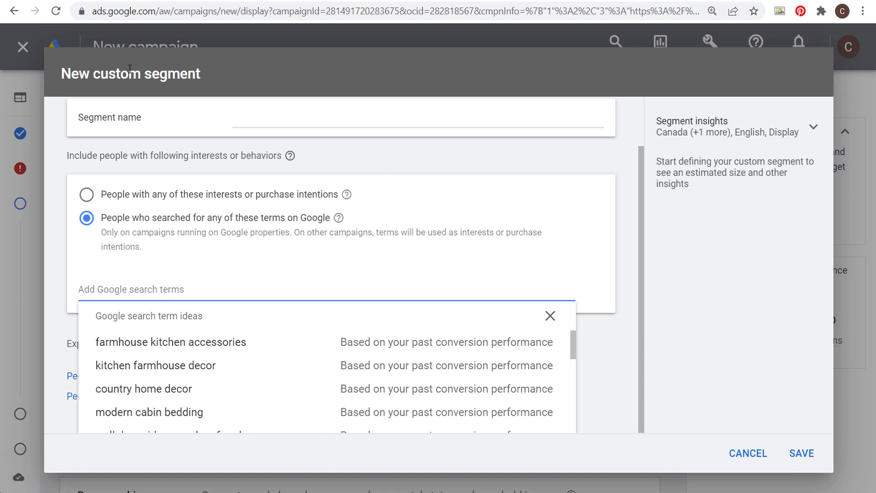
left_click(748, 454)
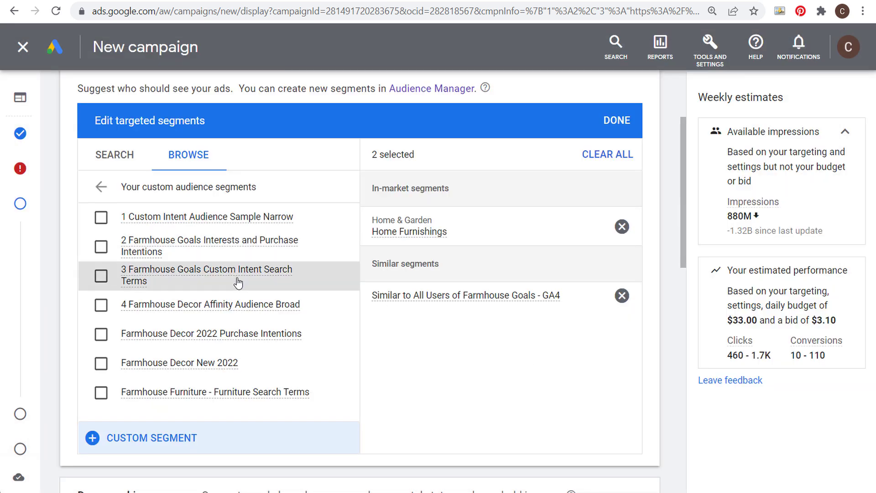
- Add the custom segment "Farmhouse Furniture - Furniture Search Terms" to the targeted segments and finish editing them
mouse_move(255, 395)
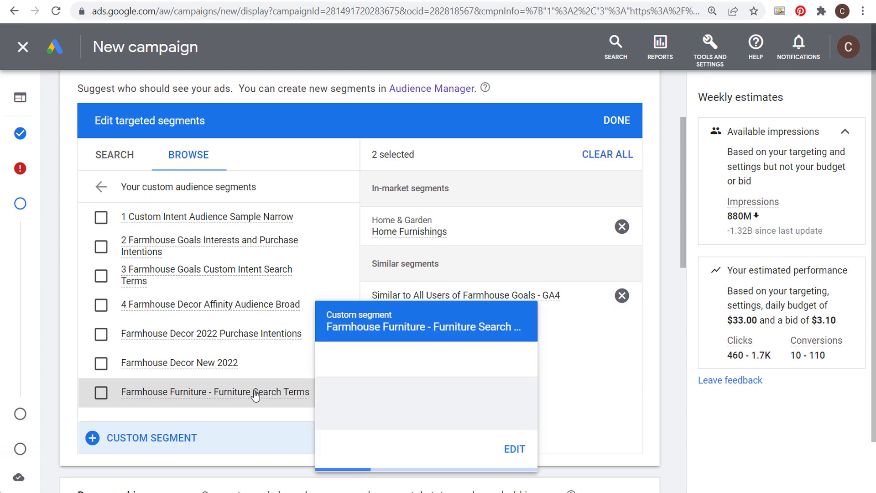
left_click(519, 364)
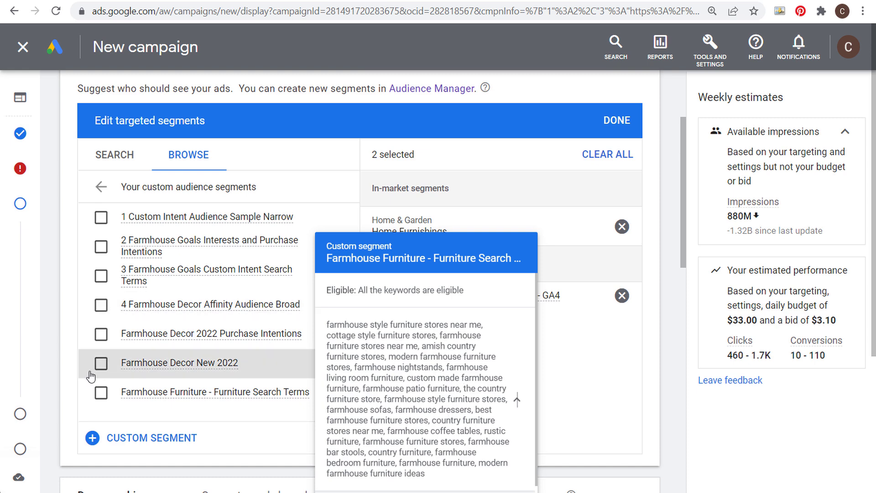
left_click(102, 393)
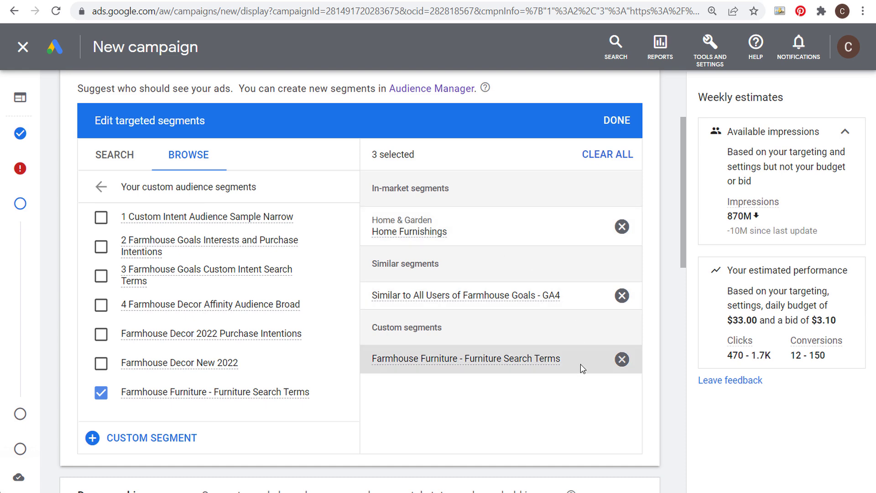
left_click(616, 120)
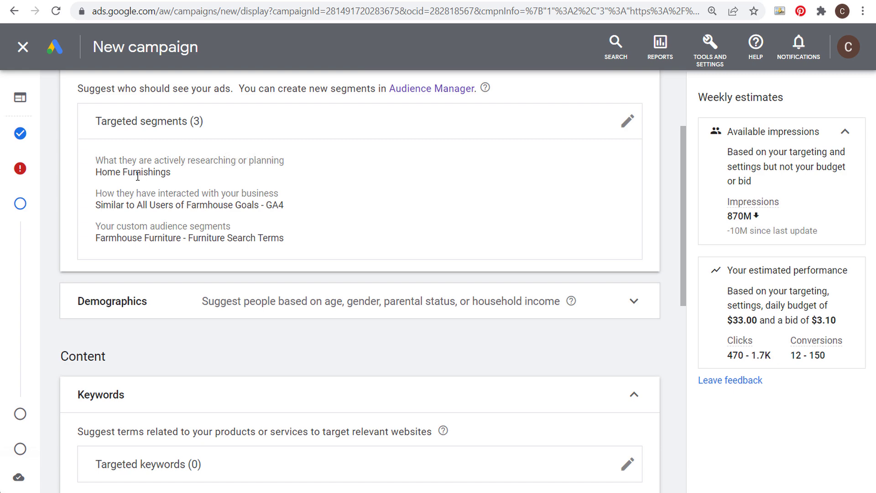
- Review the targeted in-market, similar and custom segments, and collapse the Audience Segments section
left_click_drag(96, 205, 252, 204)
left_click(202, 228)
left_click_drag(99, 238, 158, 237)
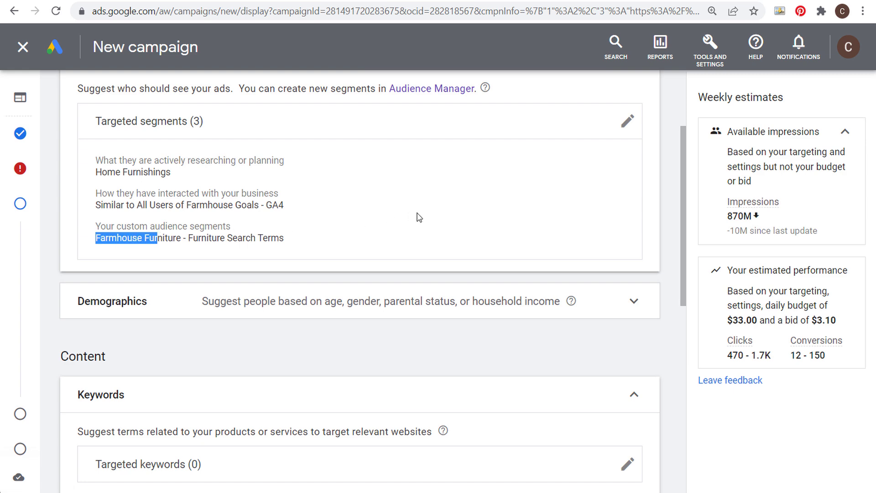
scroll(569, 200, "up", 1)
left_click(638, 120)
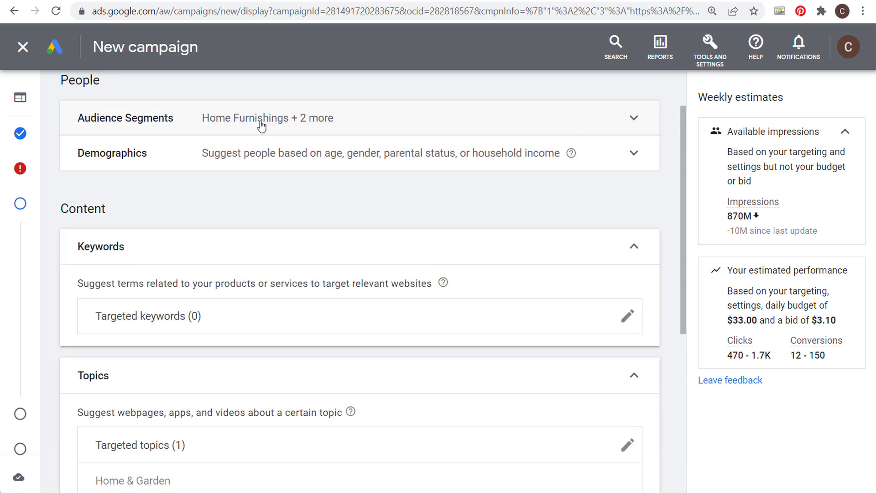
- Check the optimized targeting setting, leave it enabled, and continue to ad creation
scroll(412, 217, "down", 6)
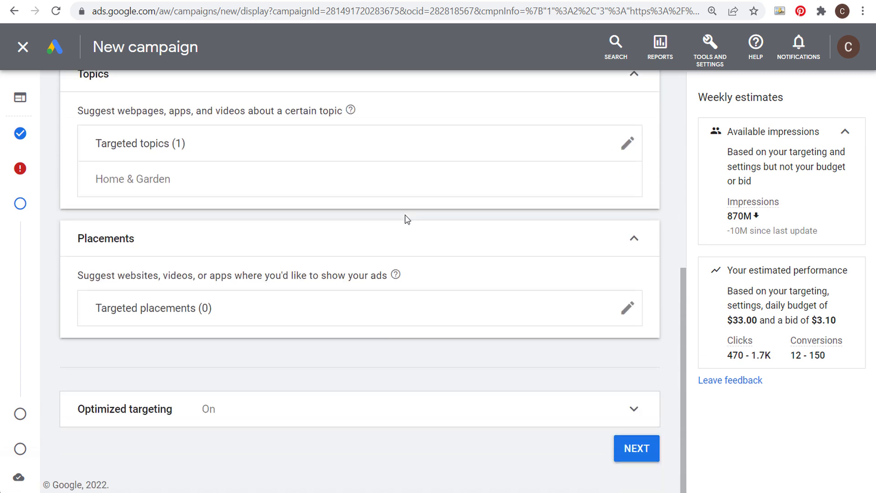
left_click(632, 413)
scroll(562, 404, "down", 3)
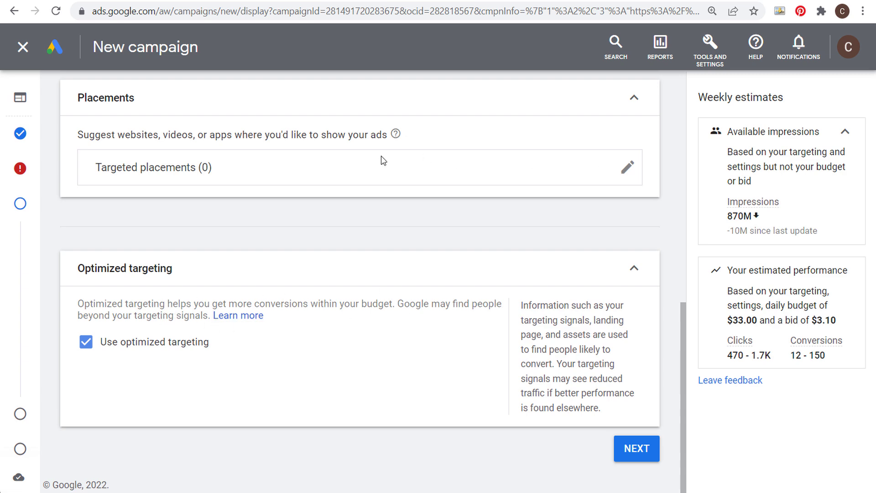
scroll(383, 160, "up", 10)
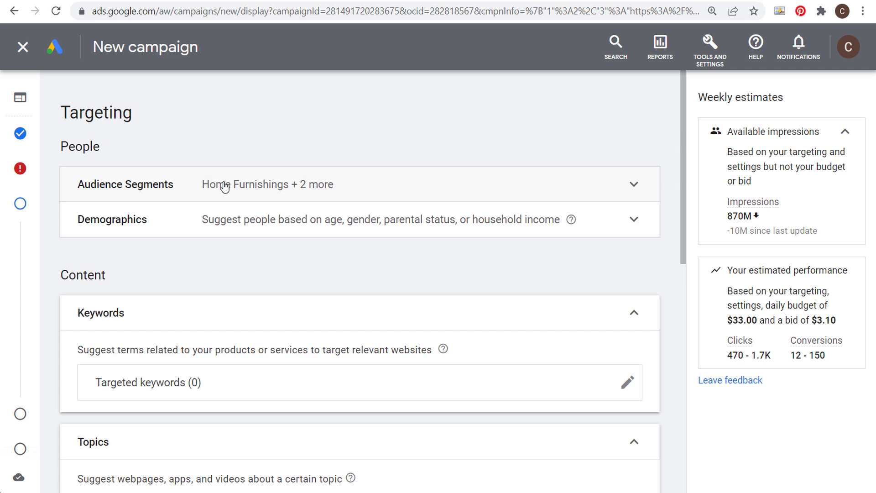
scroll(487, 227, "down", 10)
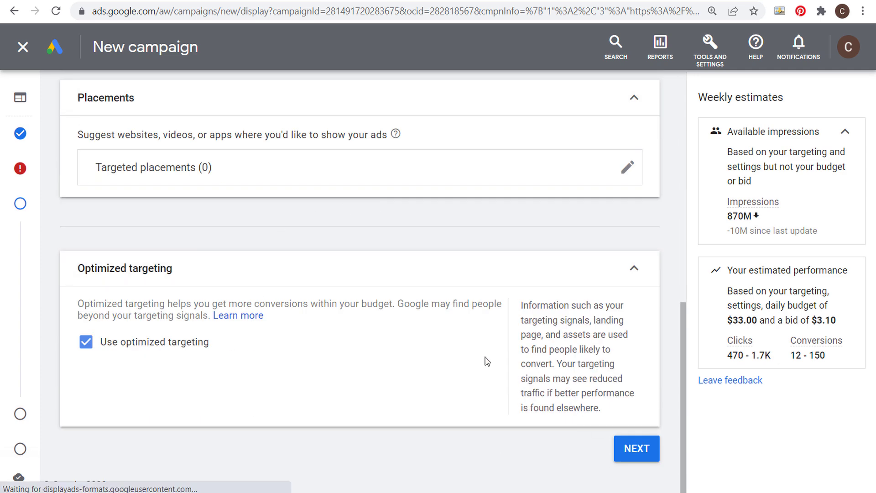
left_click(646, 460)
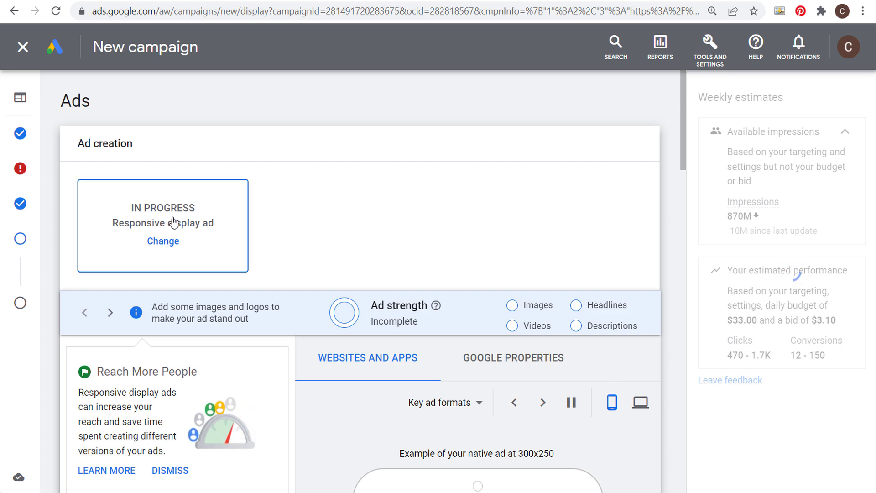
- Check the responsive display ad's final URL and set the business name to "Farmhouse Goals"
scroll(328, 217, "down", 2)
scroll(327, 218, "down", 4)
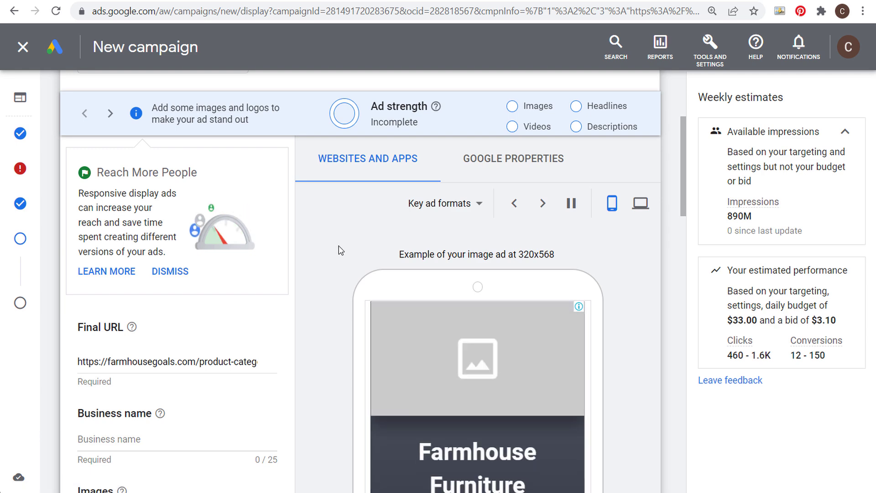
scroll(345, 249, "down", 3)
left_click_drag(140, 229, 287, 231)
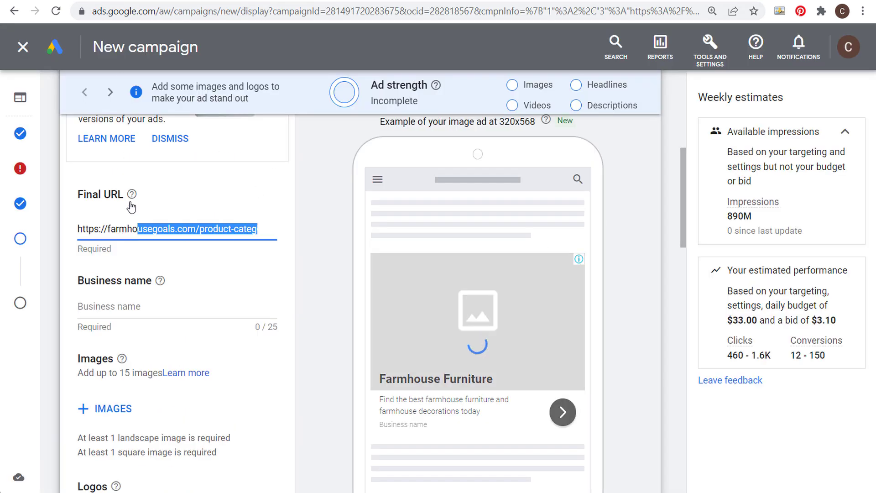
left_click(136, 308)
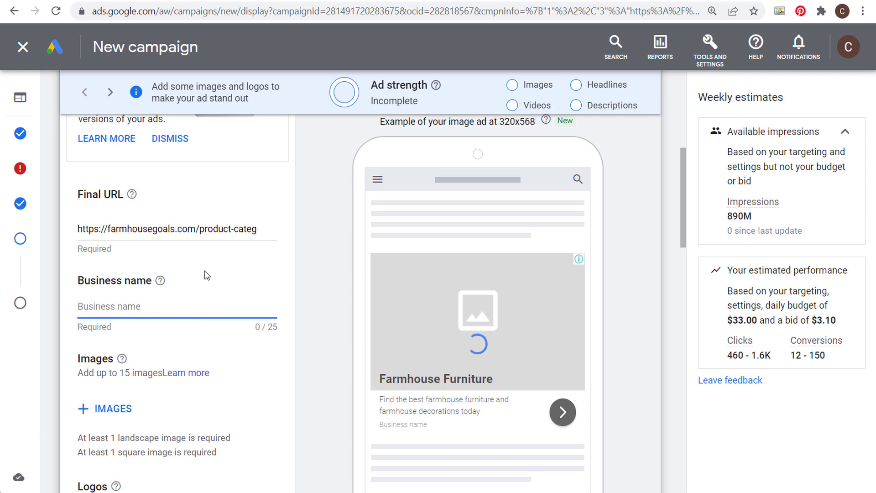
type("Farmhouse Goals")
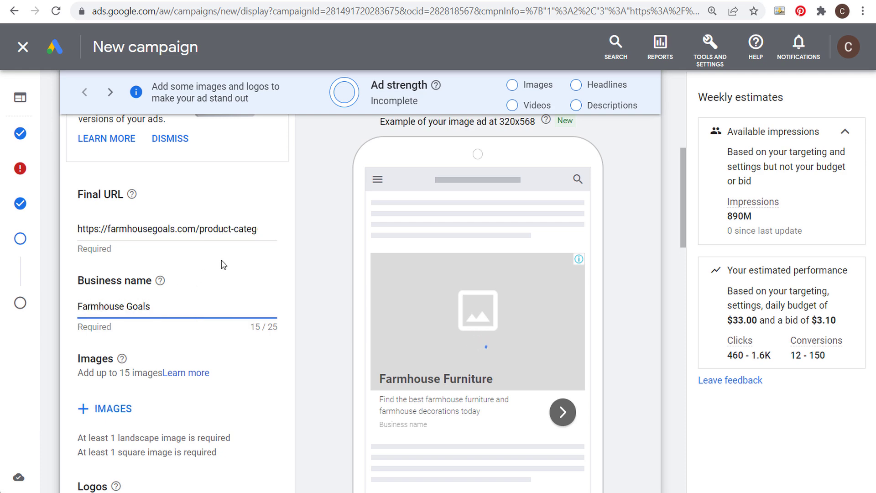
- Look through the asset library's images for the ad and leave it without selecting any
scroll(219, 263, "down", 3)
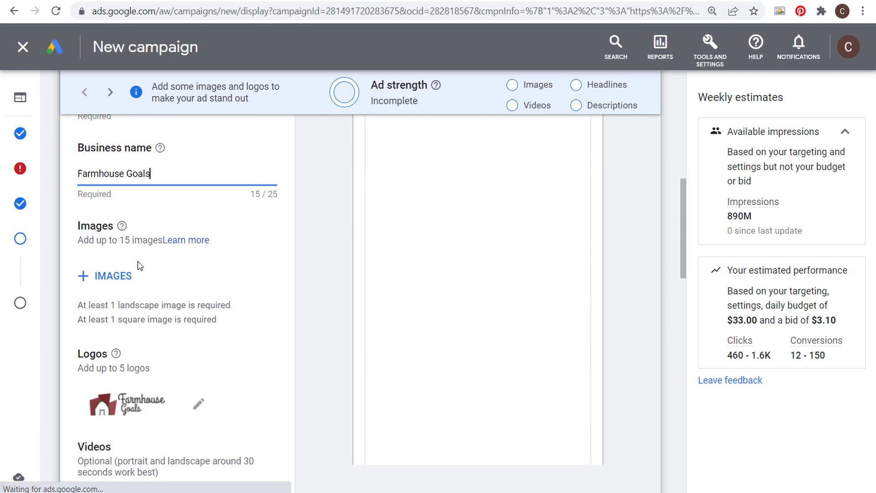
left_click(110, 276)
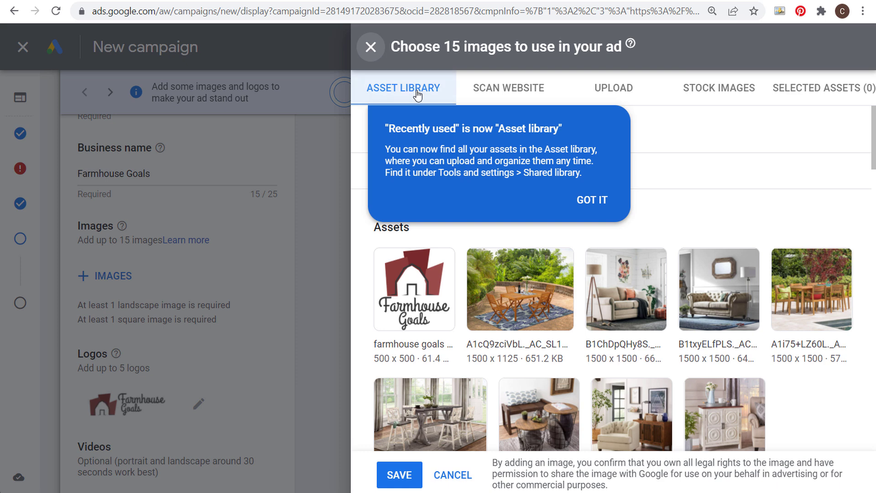
left_click(593, 200)
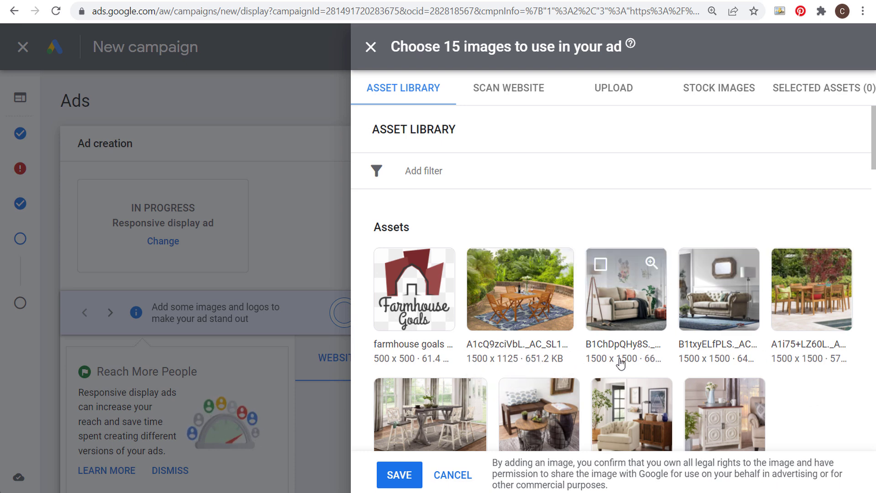
scroll(795, 365, "down", 4)
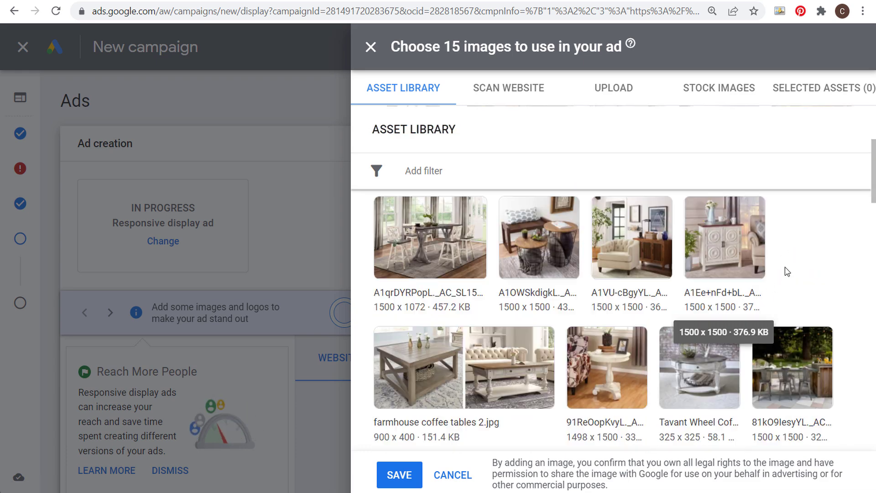
left_click(449, 476)
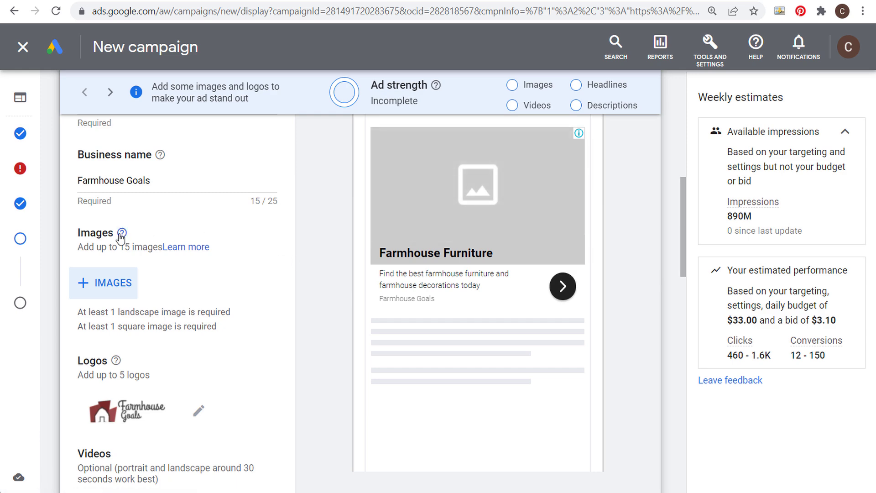
- Read the image guidelines for the recommended landscape and square image sizes
mouse_move(121, 232)
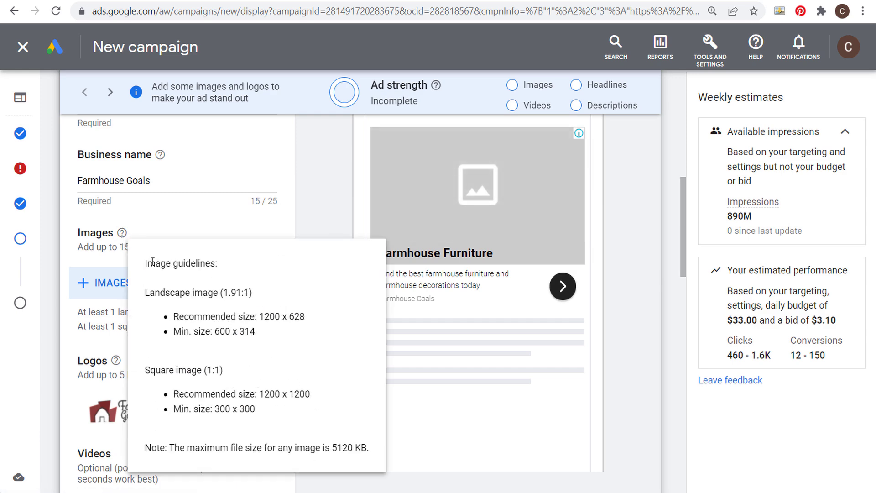
left_click_drag(174, 316, 315, 317)
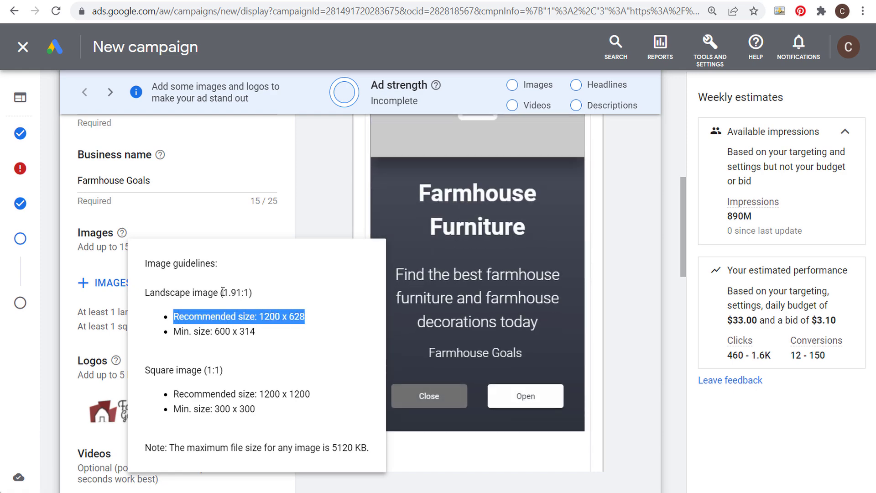
left_click_drag(223, 292, 309, 318)
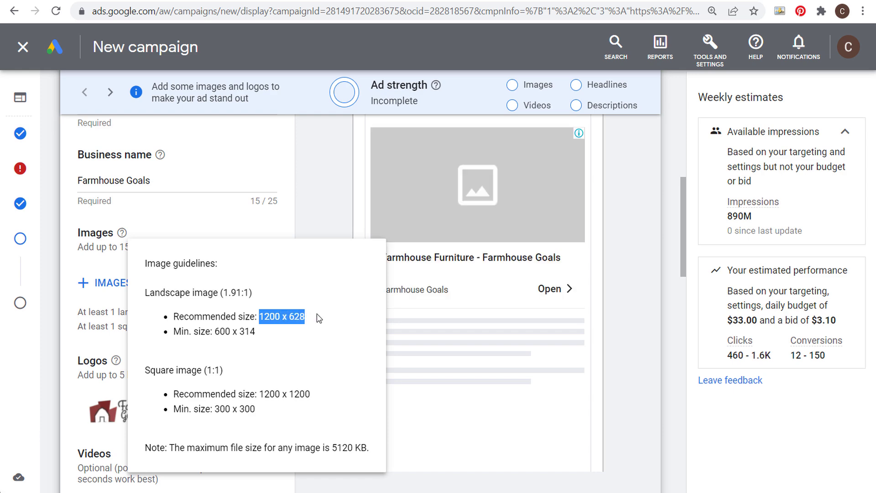
left_click(319, 318)
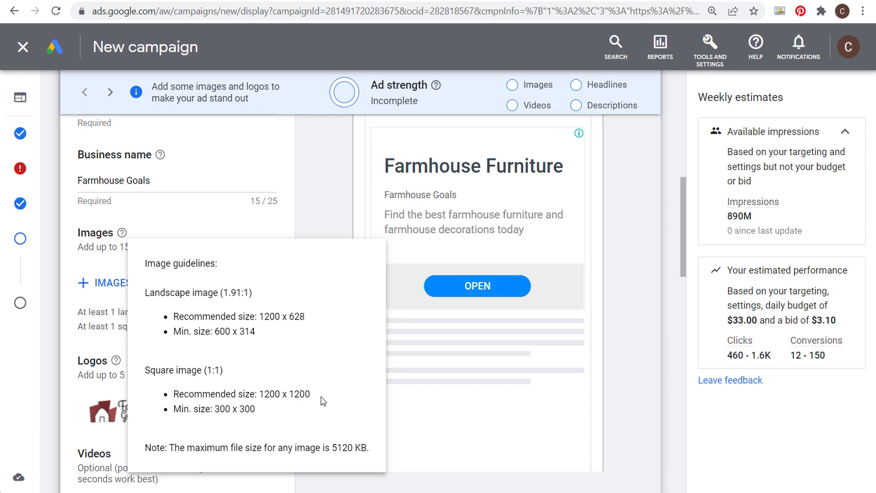
left_click(318, 195)
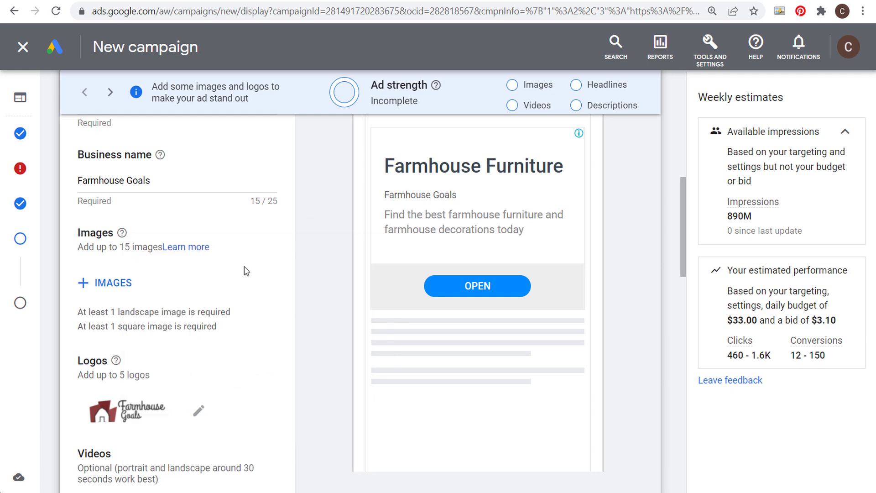
- Open the ad's image picker and search the stock images for "farmhouse furniture"
left_click(97, 284)
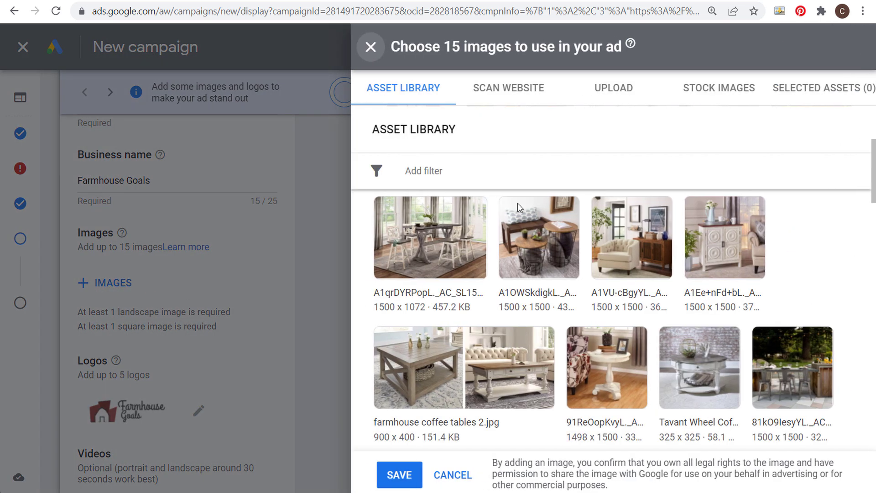
mouse_move(518, 209)
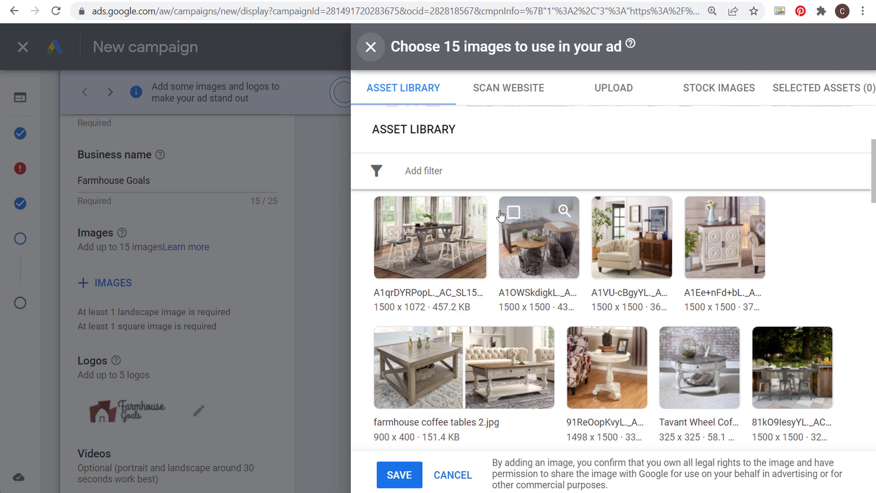
left_click(438, 89)
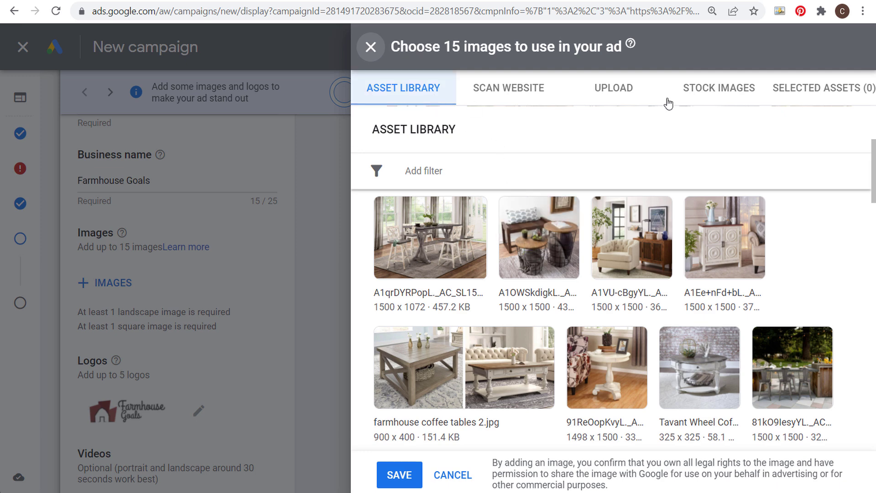
left_click(727, 90)
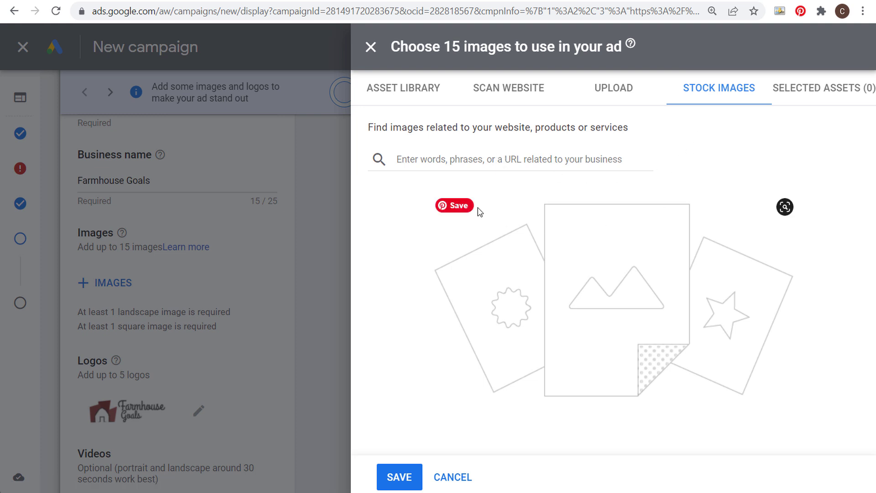
left_click(456, 159)
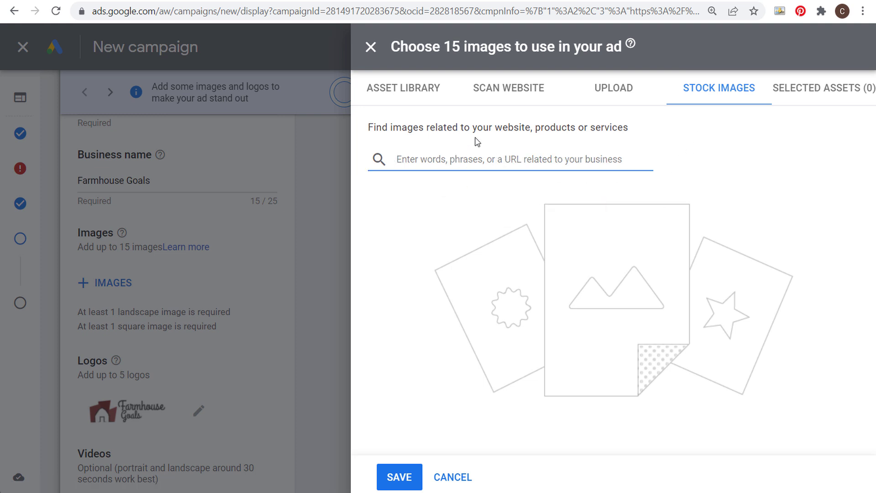
type("farmhouse furniture")
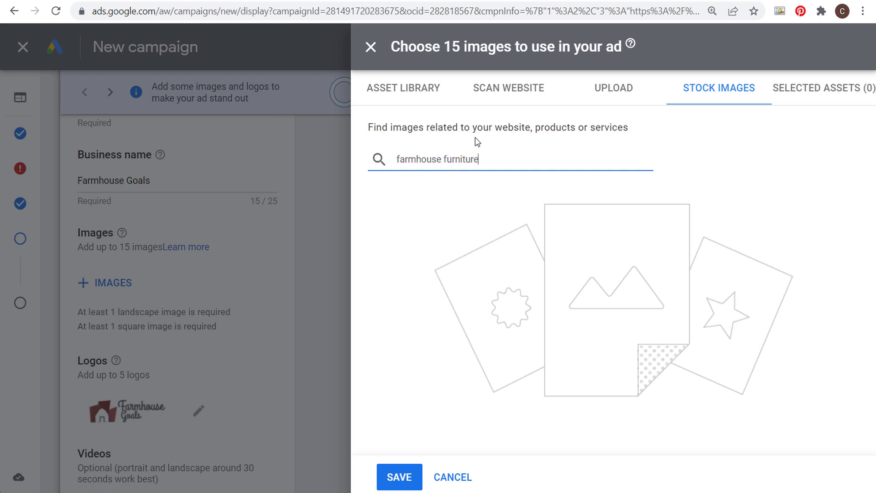
key("Return")
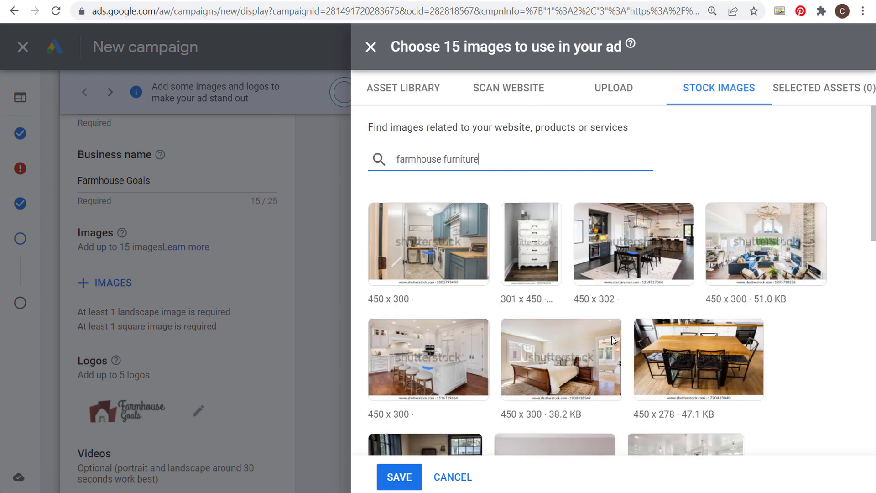
mouse_move(745, 342)
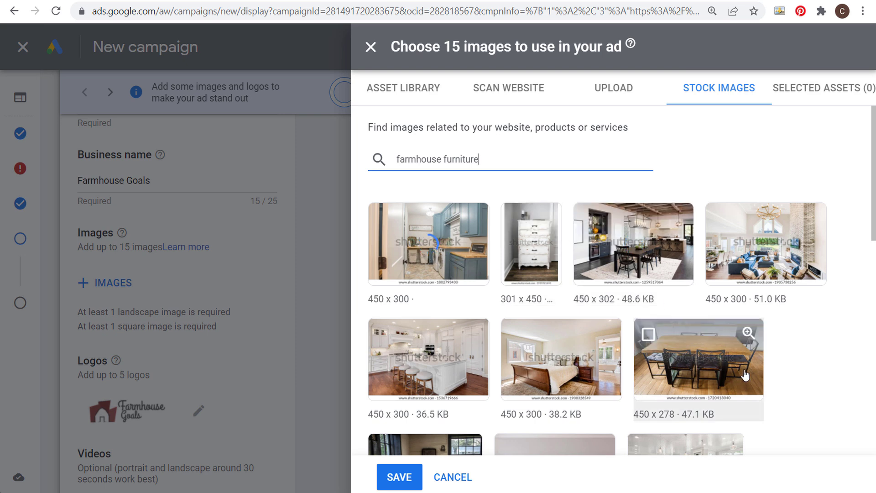
- Select the outdoor wooden dining set image from the asset library and accept its 1.91:1 and 1:1 crops
left_click(412, 96)
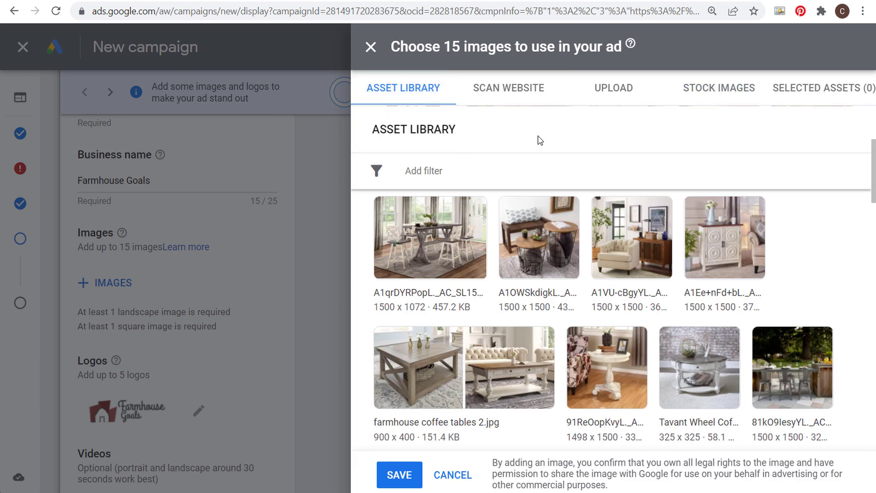
scroll(451, 264, "down", 1)
scroll(450, 263, "up", 2)
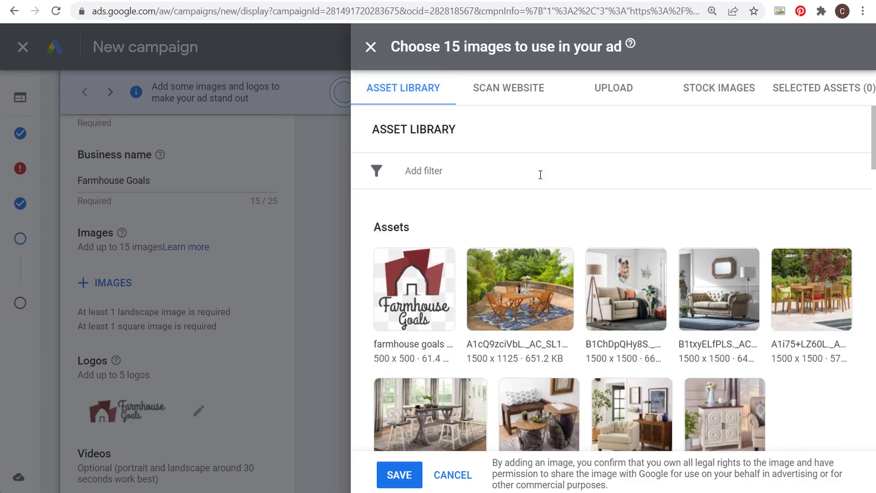
left_click(520, 288)
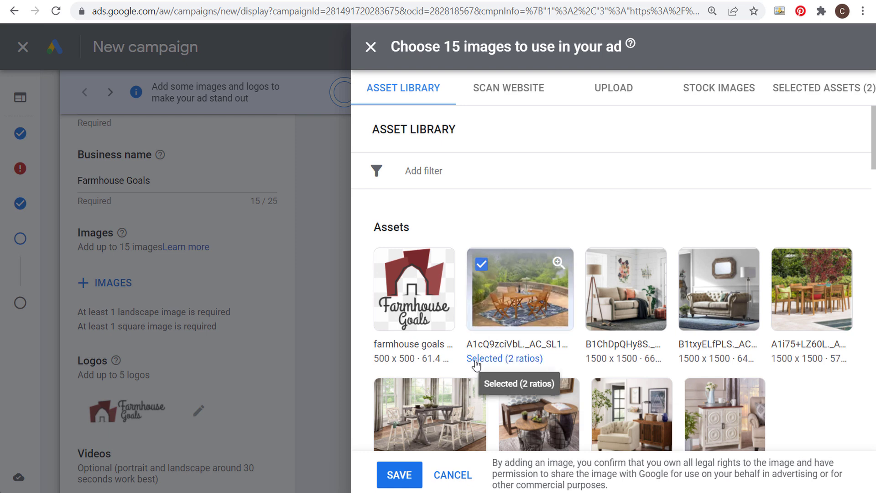
left_click(506, 359)
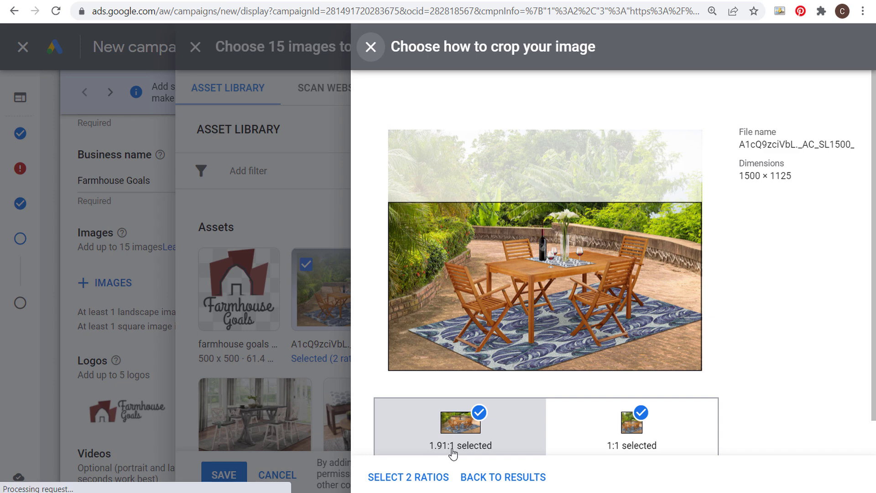
left_click(619, 437)
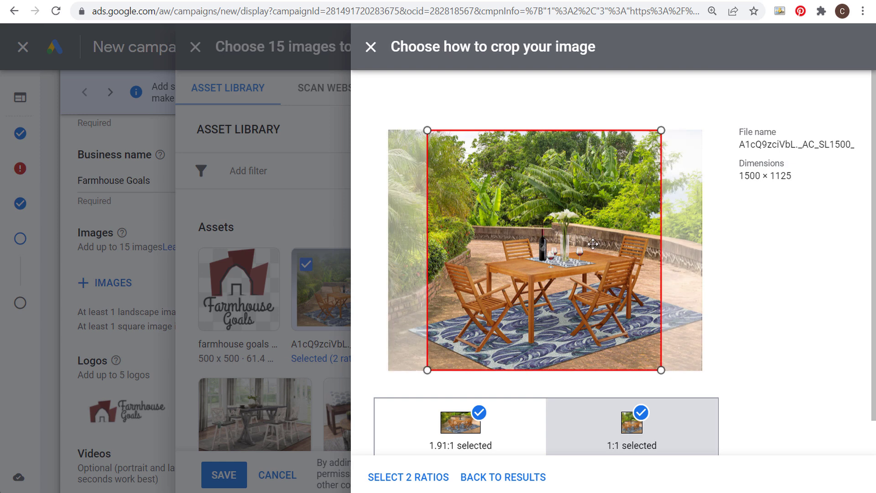
mouse_move(552, 168)
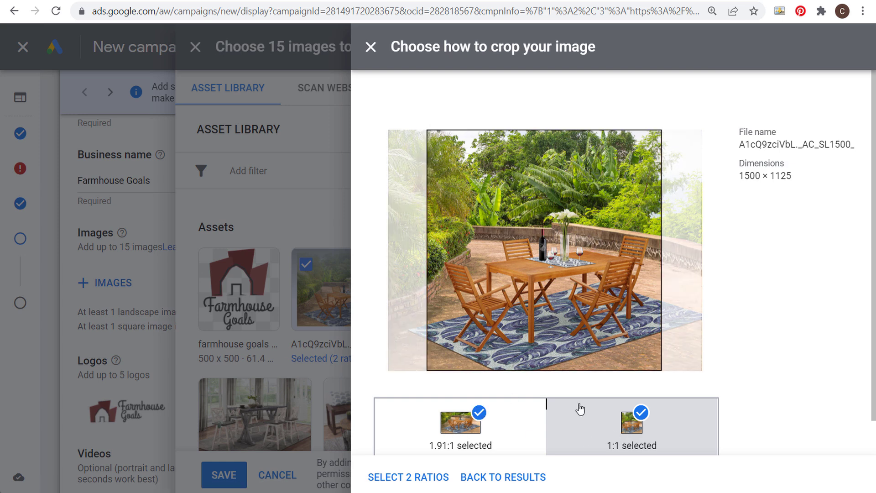
left_click(416, 477)
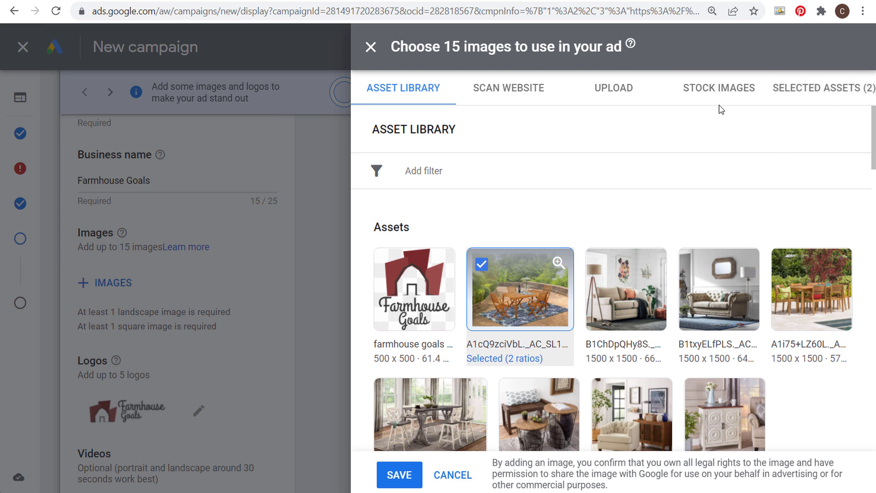
- Add the beige sofa and floor lamp image, accepting both its 1.91:1 and 1:1 crops
left_click(615, 290)
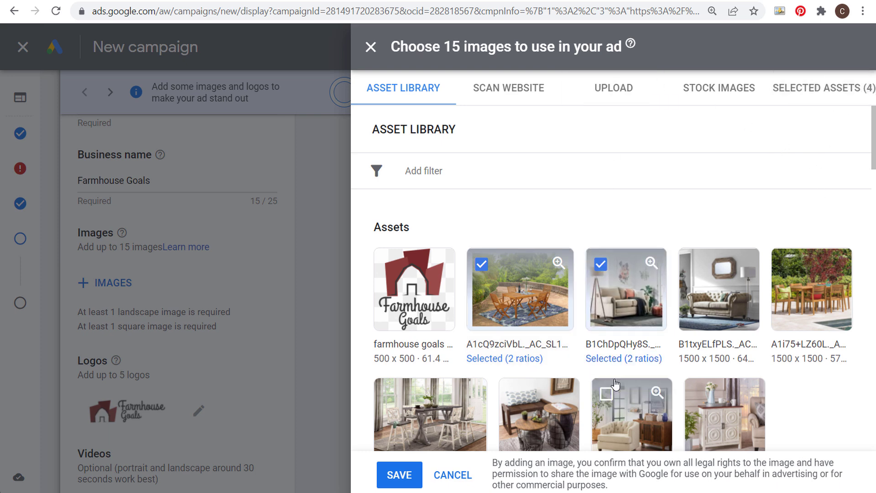
left_click(618, 359)
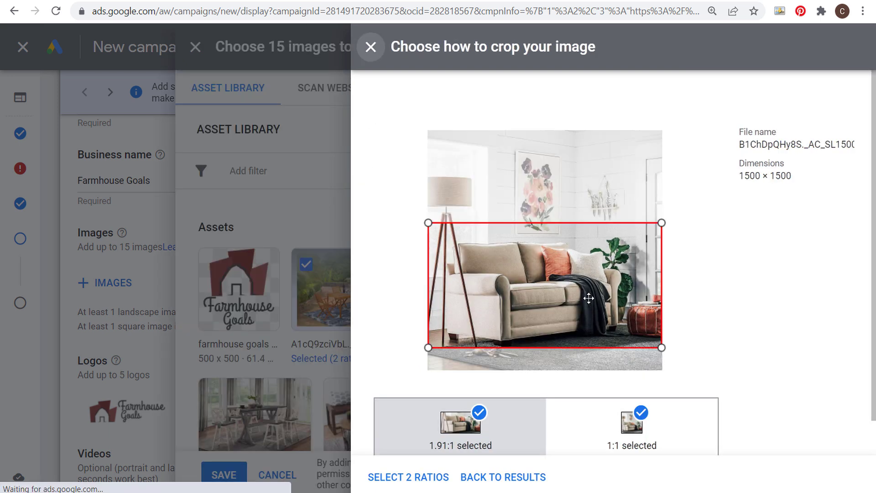
left_click(611, 443)
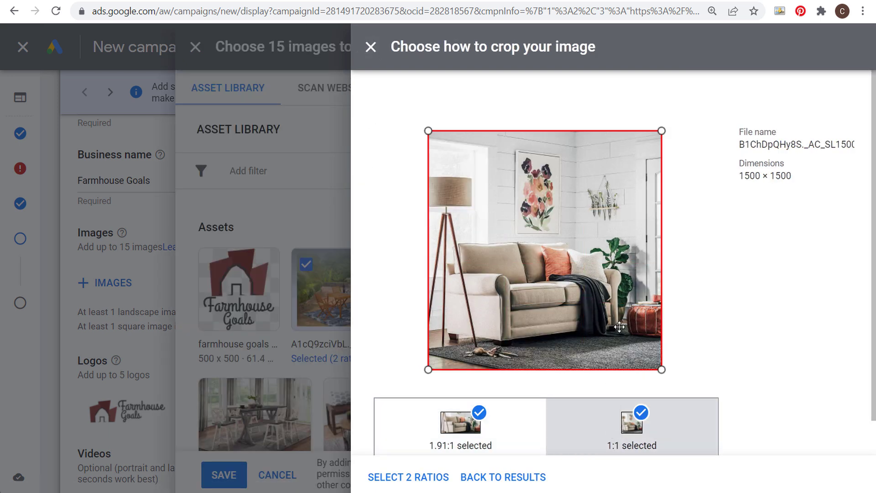
left_click(406, 484)
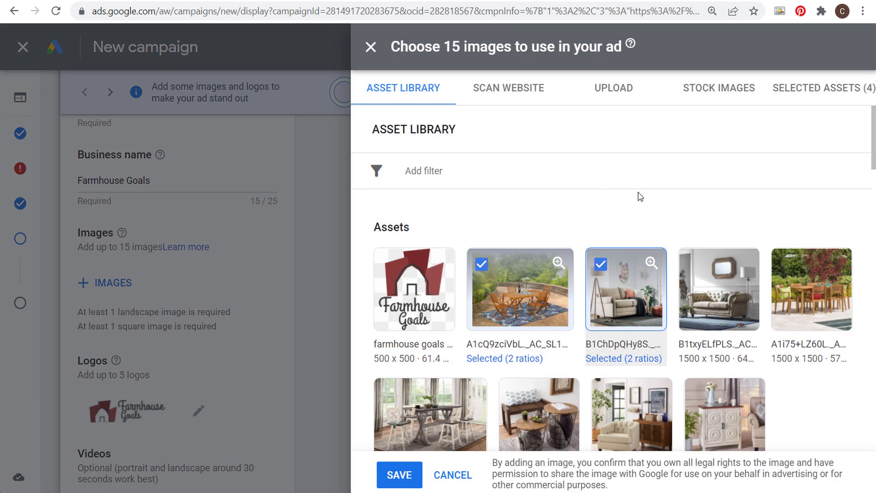
- Add the image of the round wire-basket tables with only its 1:1 crop
scroll(641, 196, "down", 2)
left_click(539, 345)
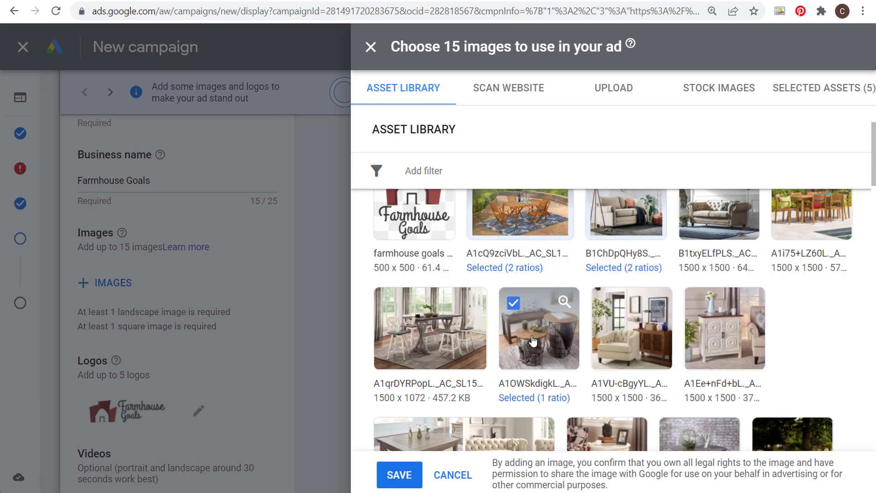
left_click(530, 398)
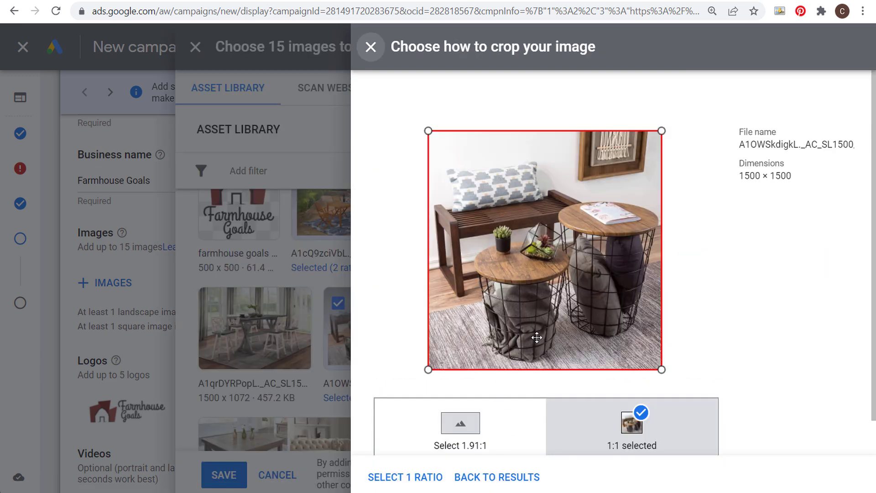
left_click(394, 477)
- Review the 15 selected image assets and save them to the ad
left_click(828, 88)
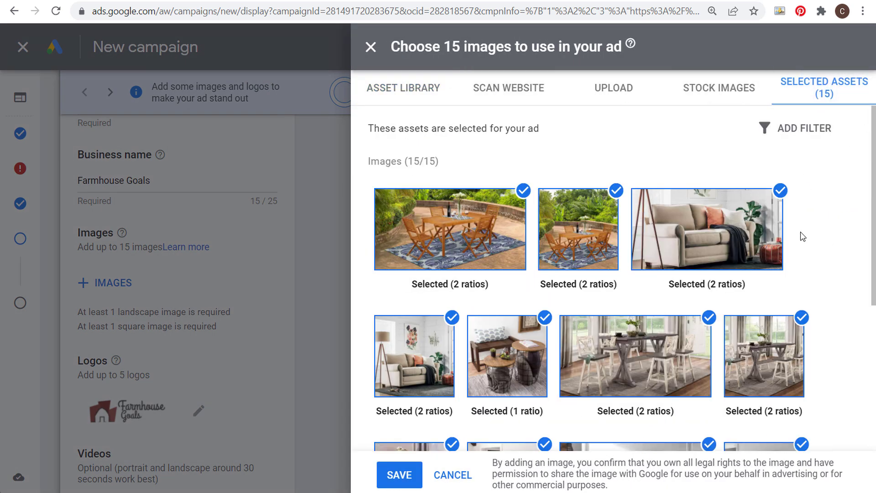
scroll(803, 237, "down", 5)
scroll(821, 264, "up", 5)
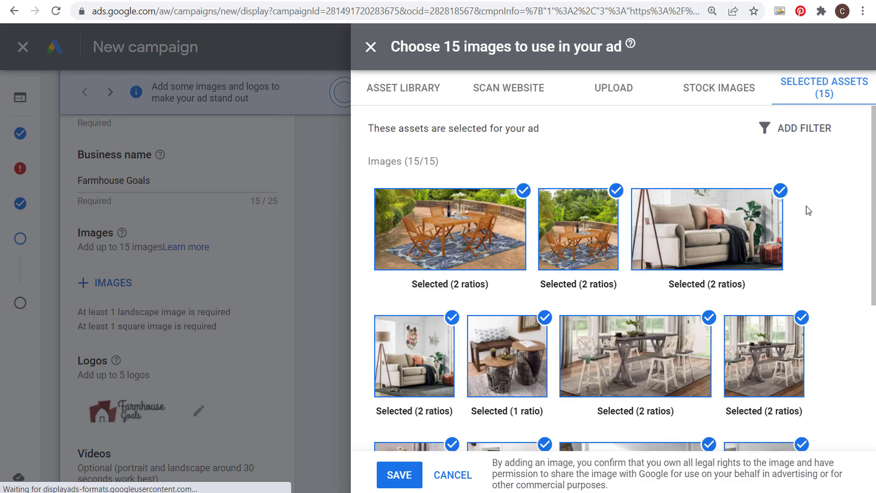
scroll(805, 209, "down", 5)
left_click(400, 475)
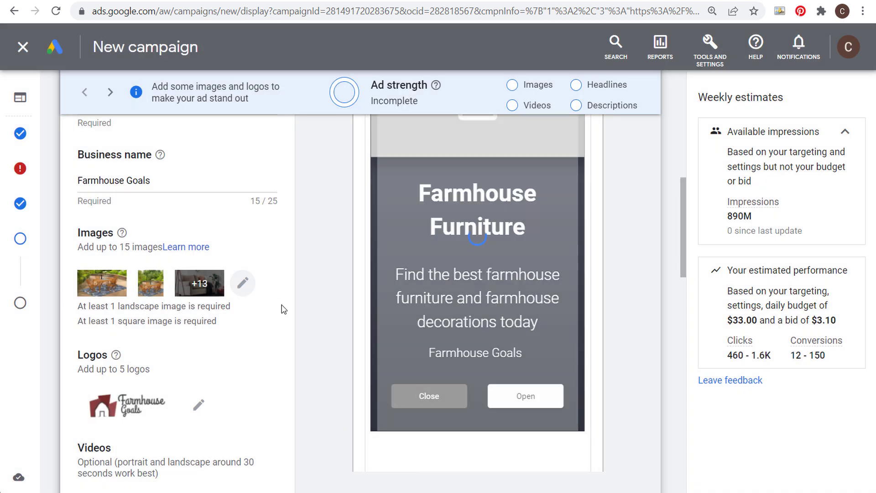
- Read the logo guidelines for the recommended landscape and square logo sizes
scroll(285, 303, "down", 2)
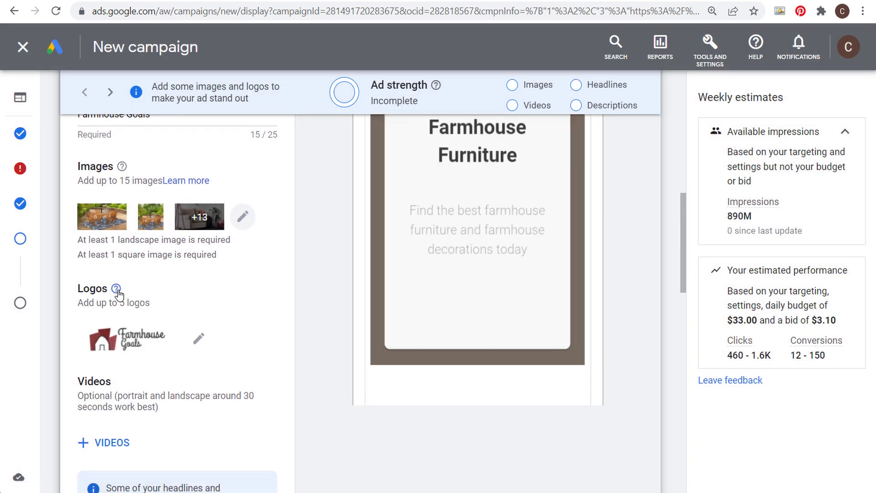
mouse_move(117, 294)
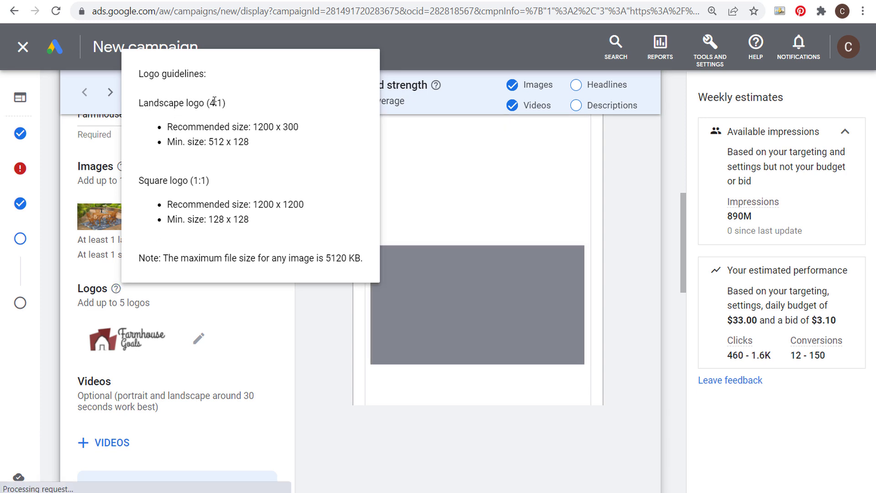
left_click_drag(251, 126, 298, 126)
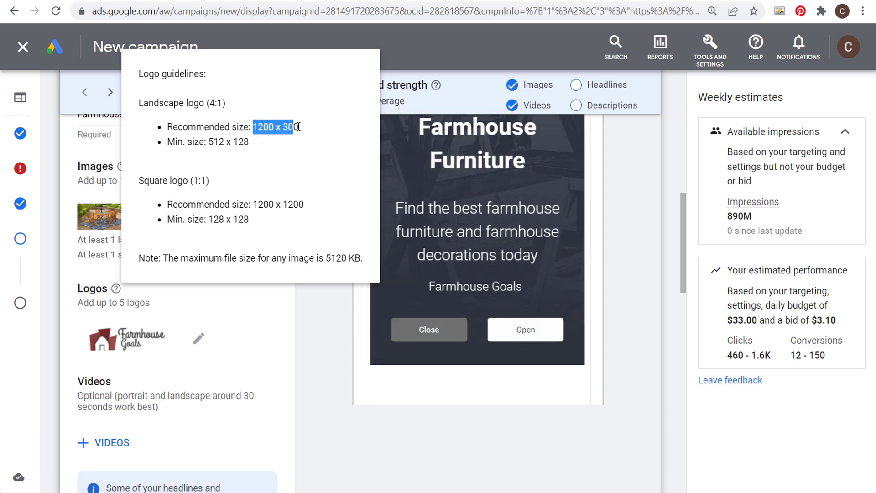
left_click(307, 130)
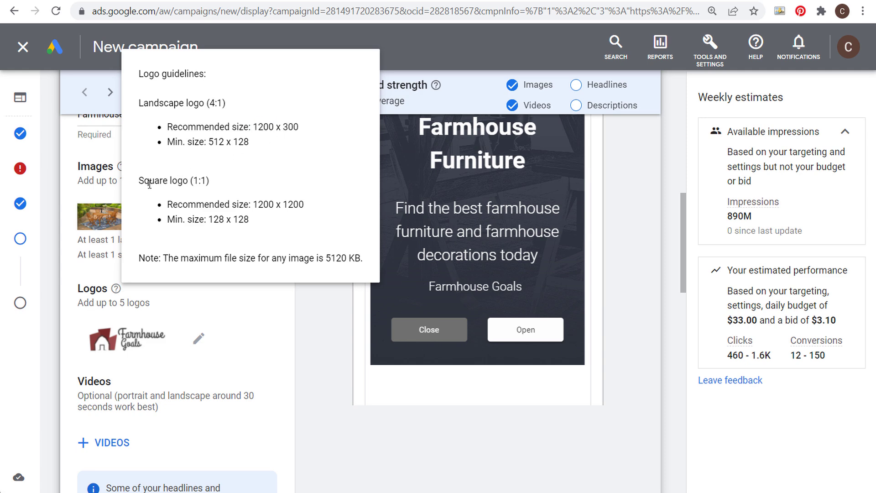
left_click_drag(254, 204, 313, 207)
left_click(339, 188)
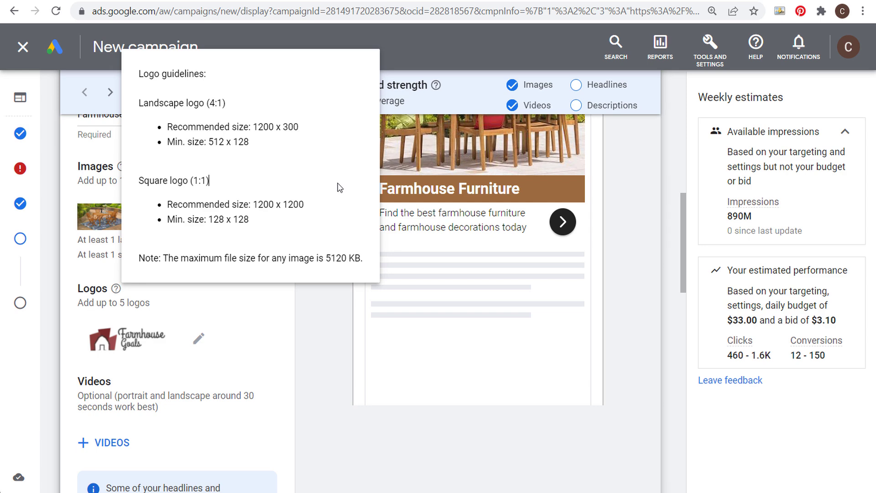
- Review the logos selected for the ad and inspect the crops of the two landscape Farmhouse Goals logos without changing them
left_click(200, 343)
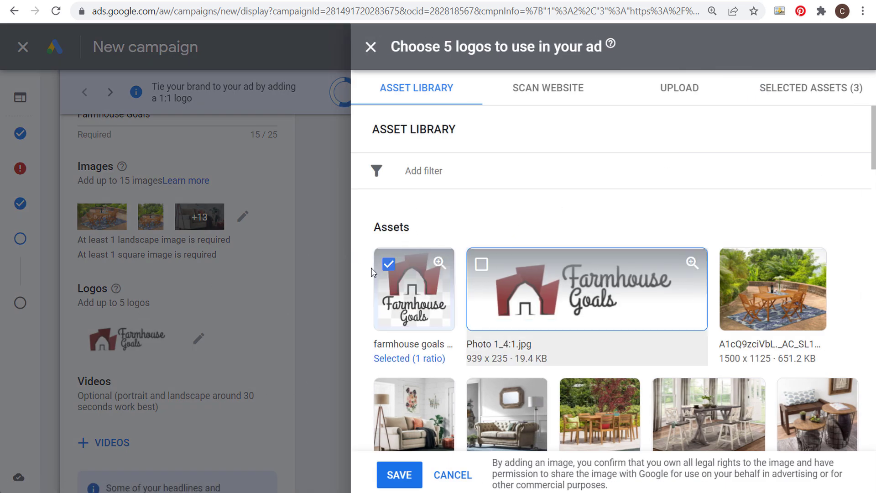
left_click(757, 90)
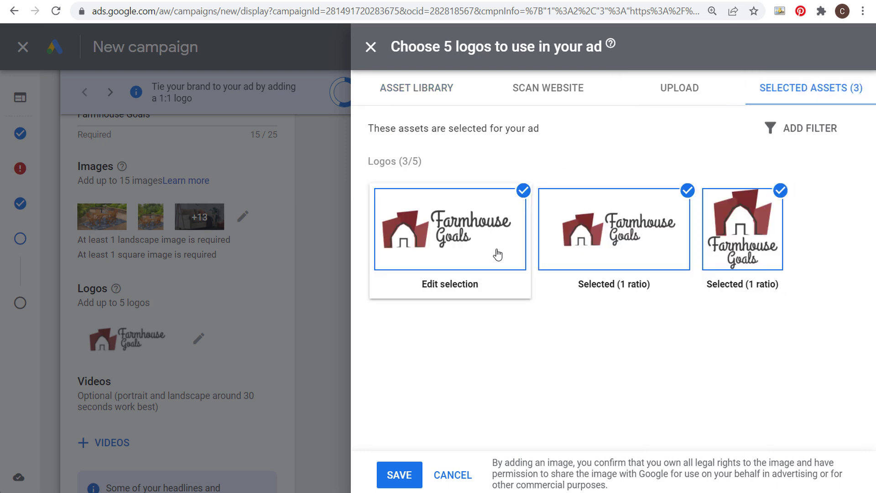
left_click(612, 238)
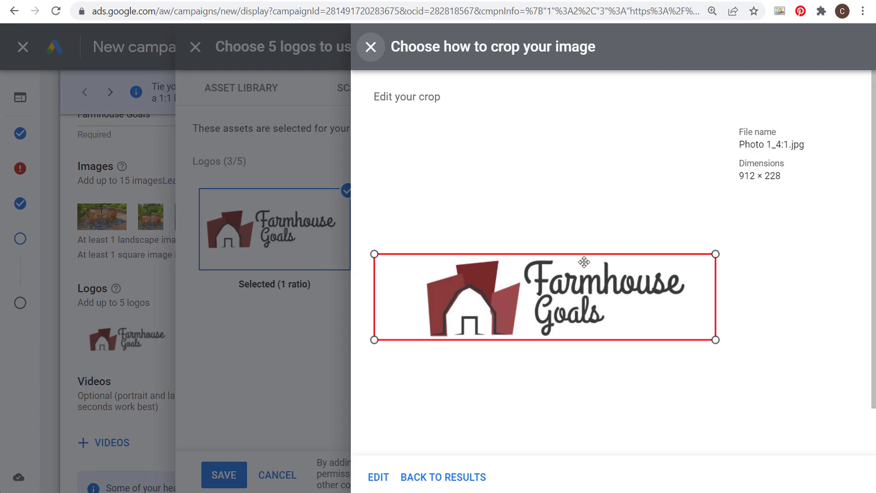
left_click(468, 243)
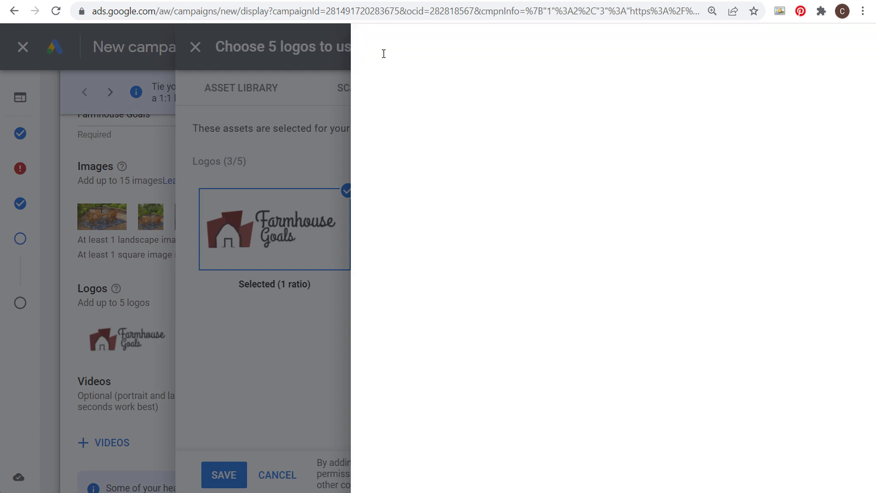
left_click(442, 235)
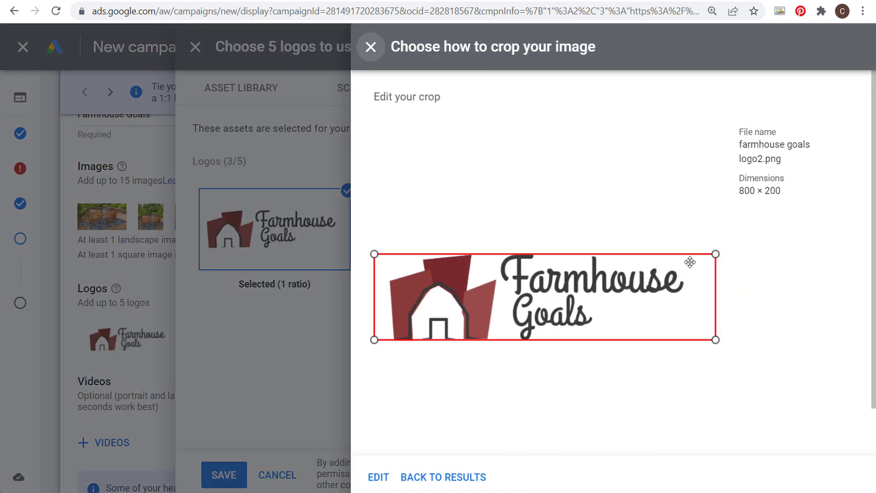
left_click(370, 47)
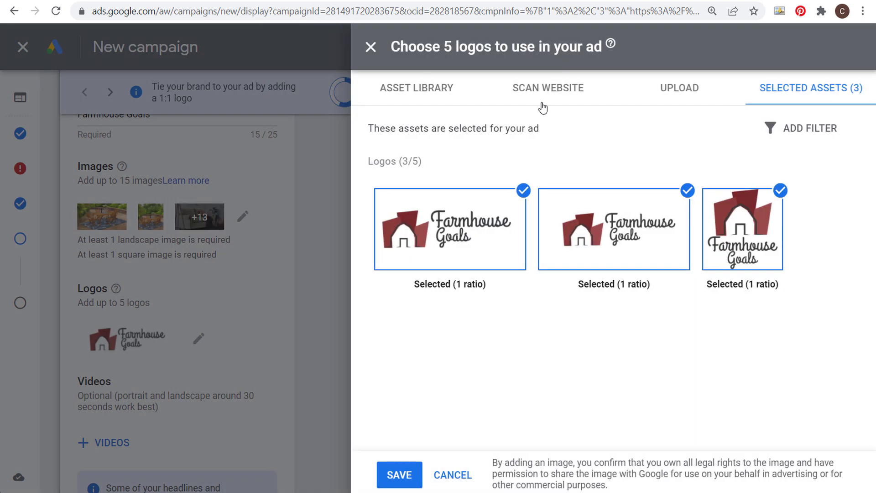
- Check the details of the square Farmhouse Goals logo and save the three selected logos to the ad
mouse_move(756, 235)
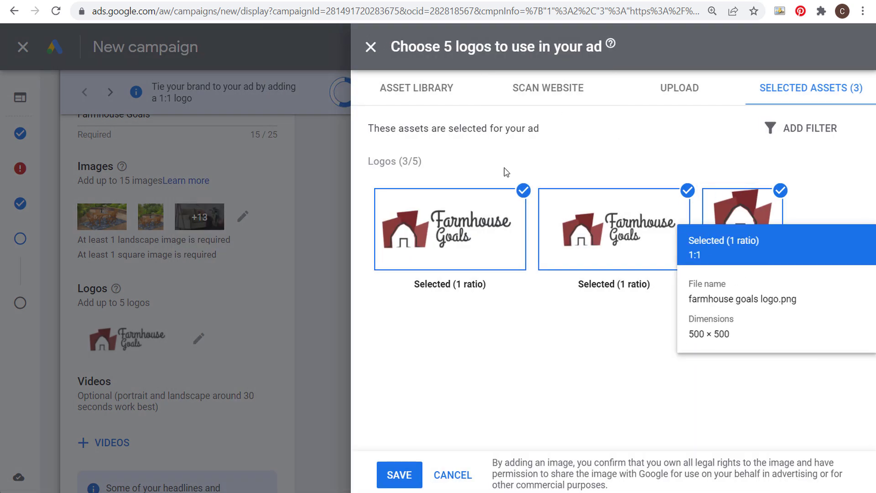
left_click(398, 474)
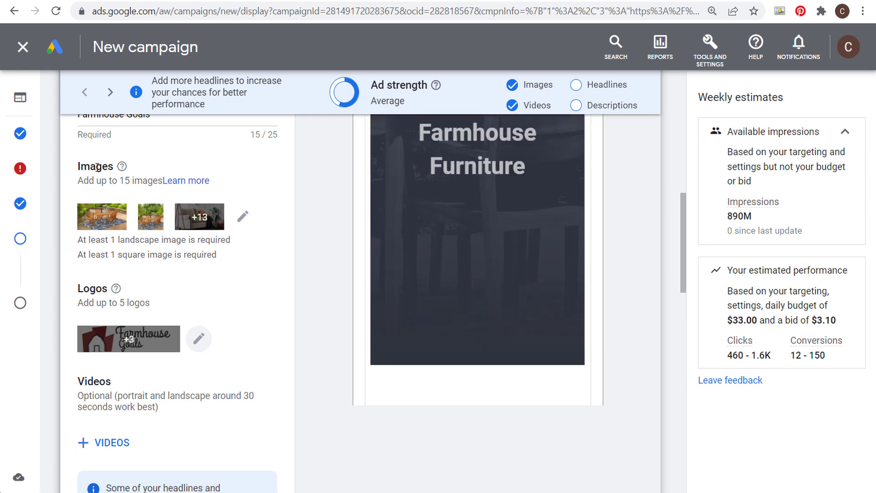
- Add the three recently used farmhouse furniture videos, lasting 00:25, 00:30 and 00:19, to the ad and save the selection
scroll(285, 226, "down", 3)
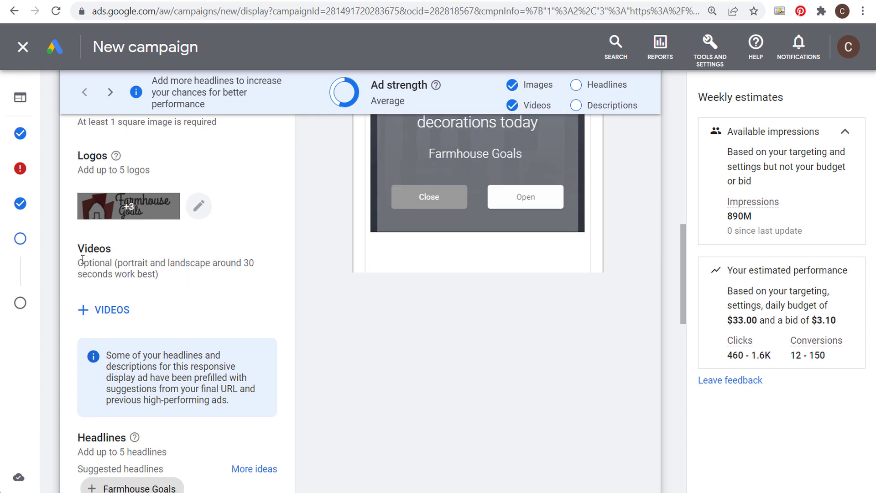
left_click(95, 311)
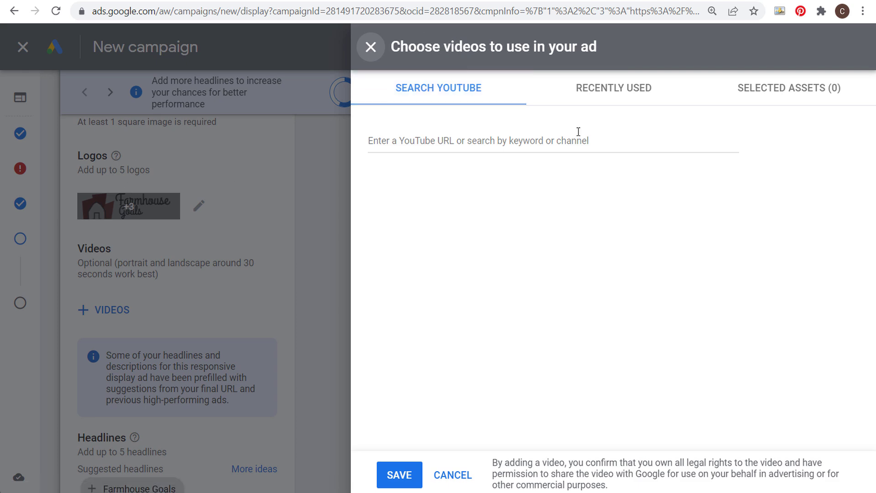
left_click(659, 100)
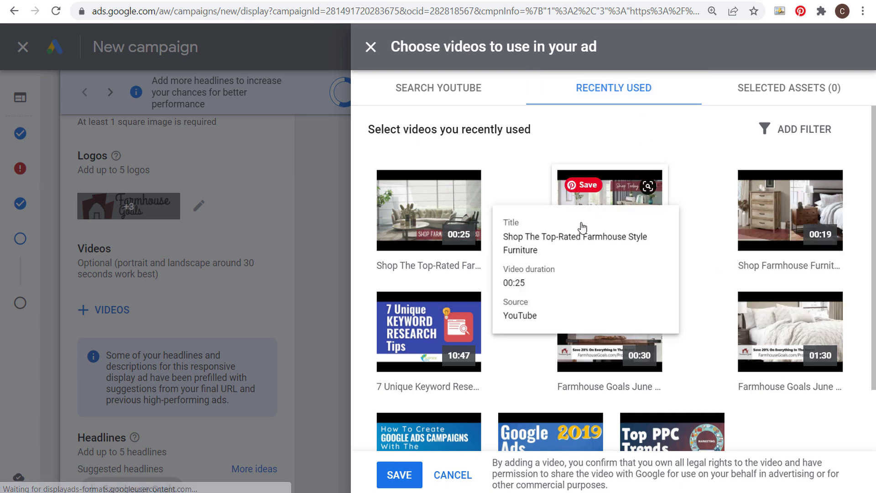
left_click(415, 220)
left_click(612, 228)
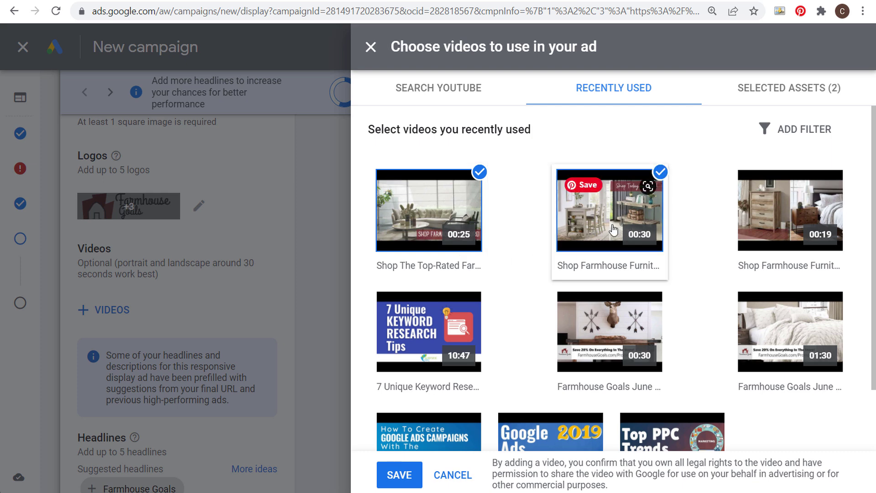
left_click(804, 215)
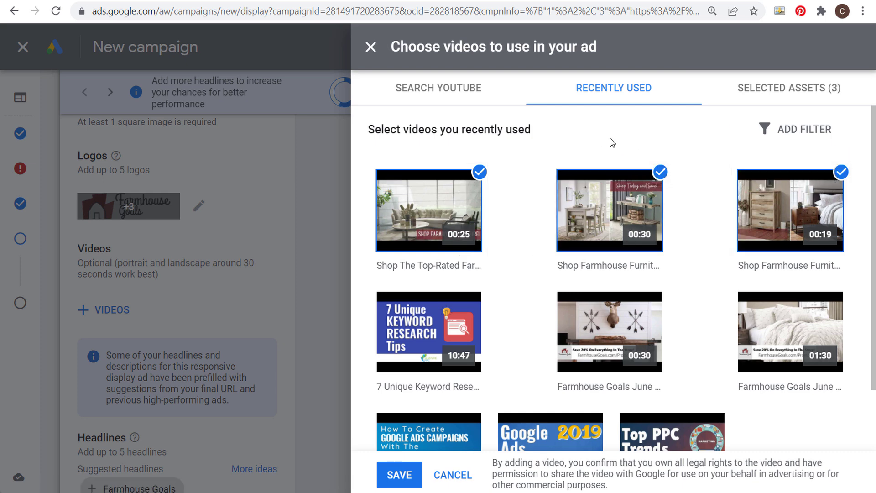
left_click(403, 478)
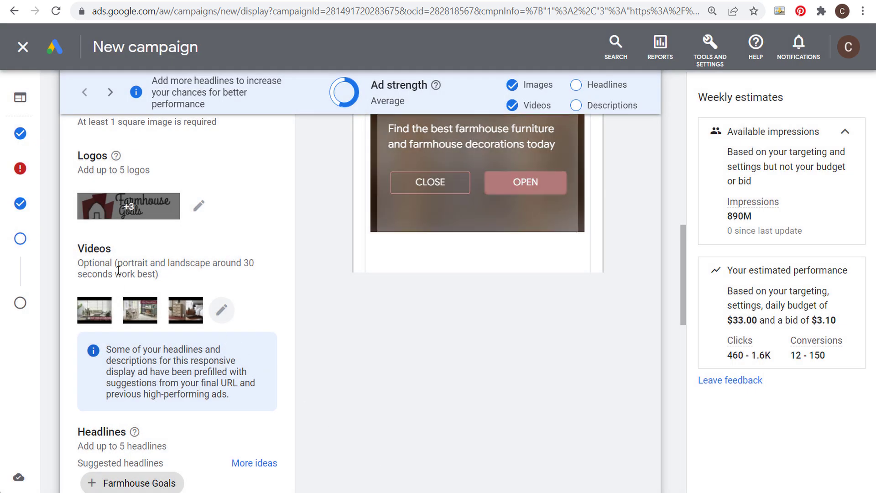
- Add three more headline fields to the ad for a total of five headlines
left_click_drag(161, 263, 91, 263)
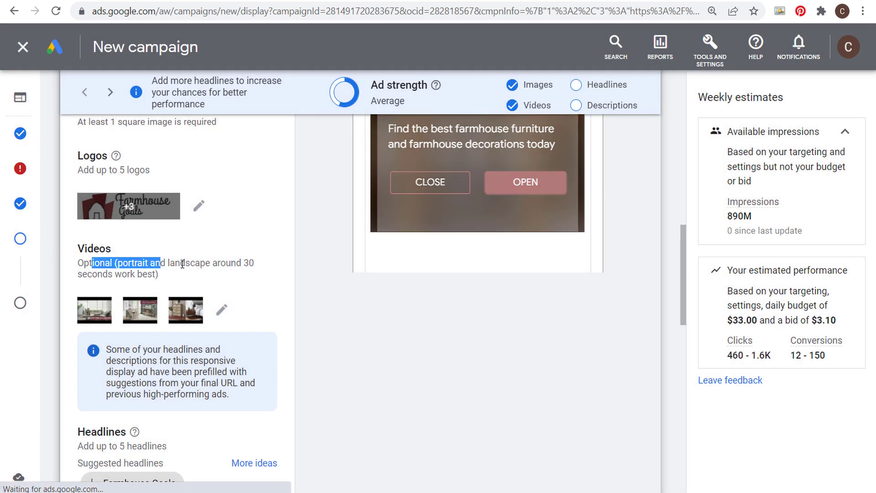
left_click(180, 264)
scroll(299, 303, "up", 3)
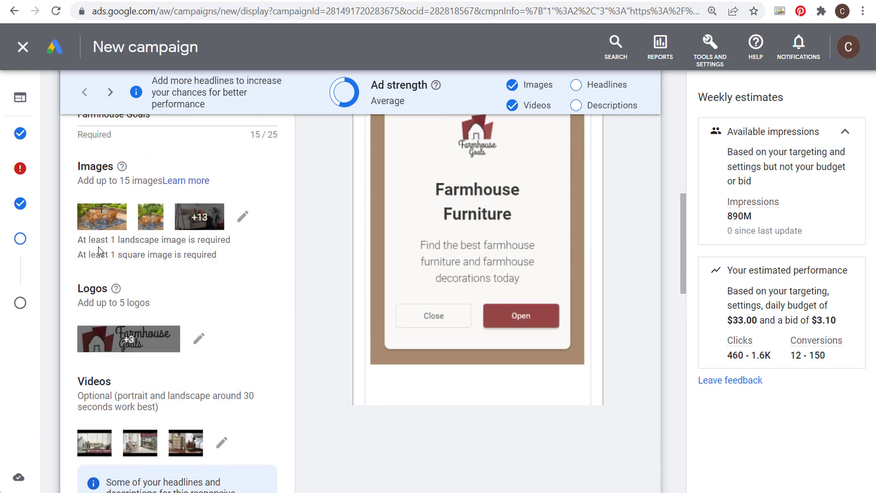
scroll(299, 316, "down", 4)
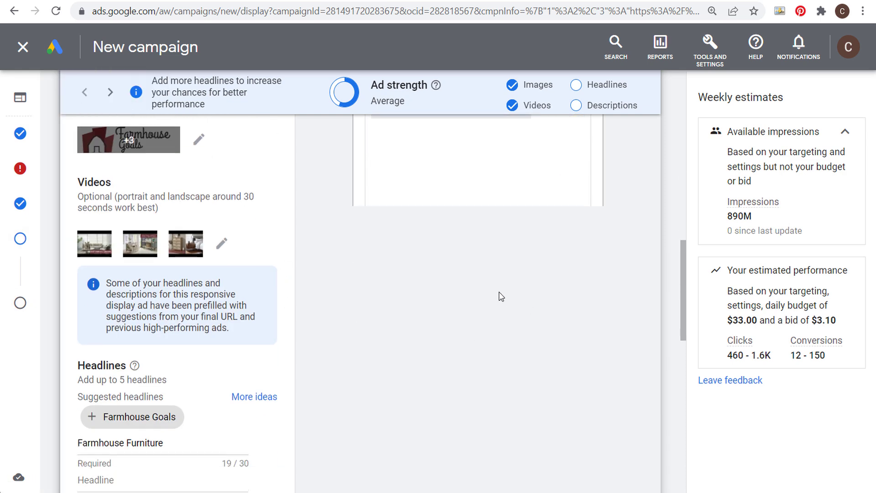
scroll(473, 287, "down", 4)
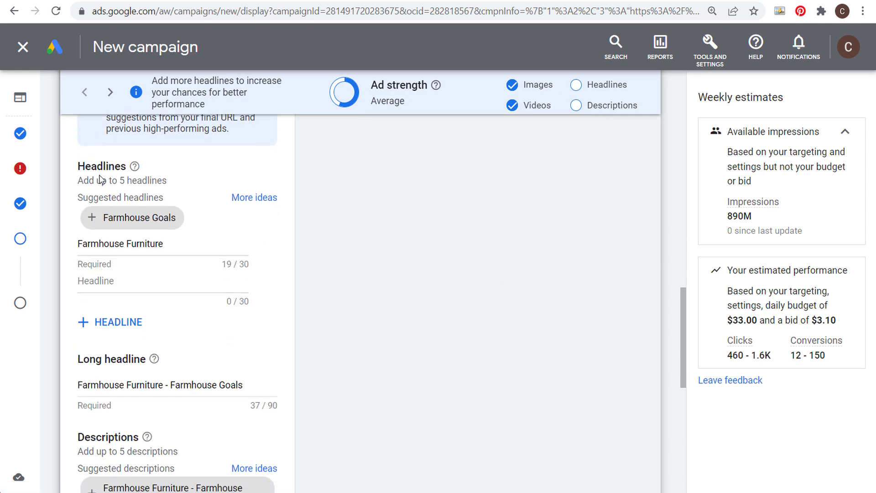
left_click_drag(84, 180, 133, 183)
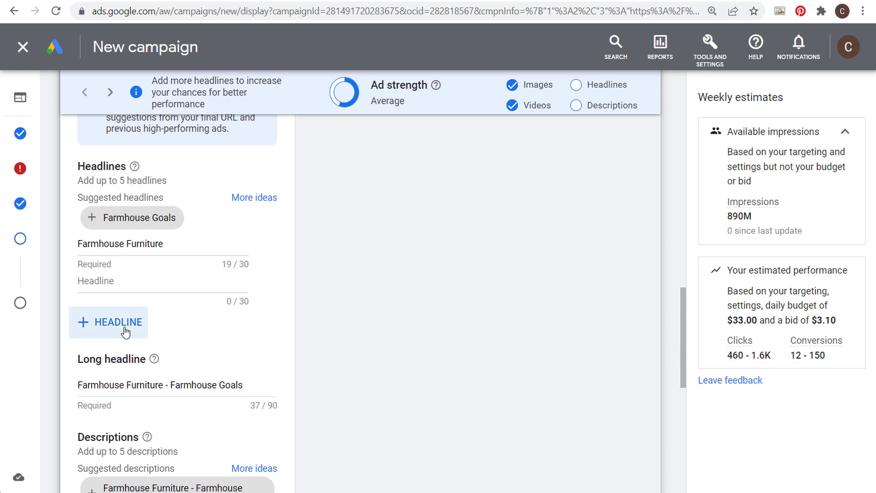
left_click(112, 322)
left_click(117, 359)
left_click(111, 398)
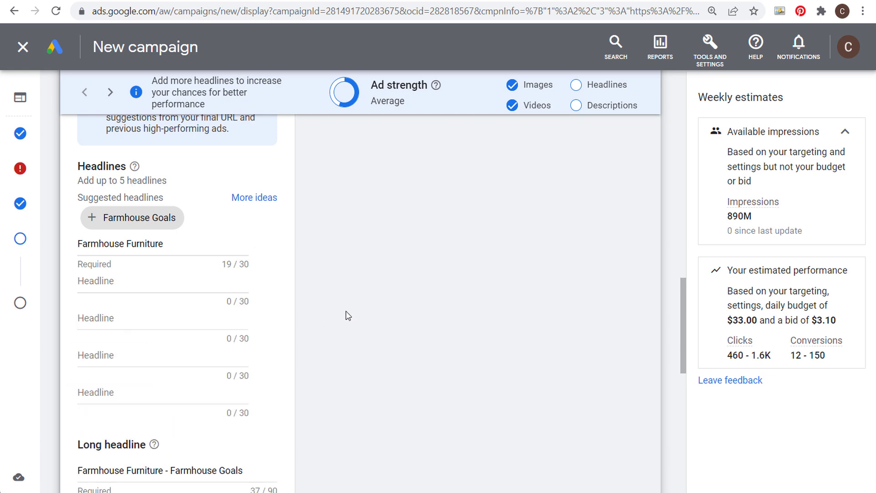
- Check the long headline and add three more description fields for a total of five descriptions
scroll(351, 310, "down", 4)
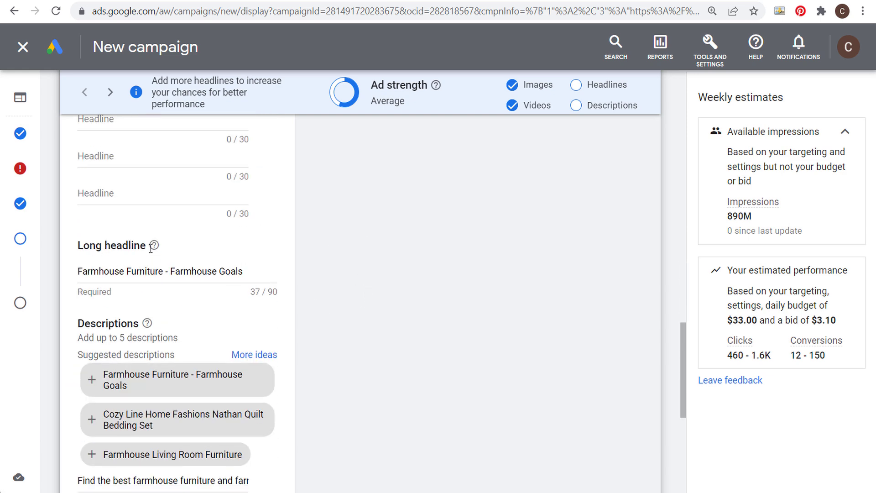
scroll(475, 292, "down", 5)
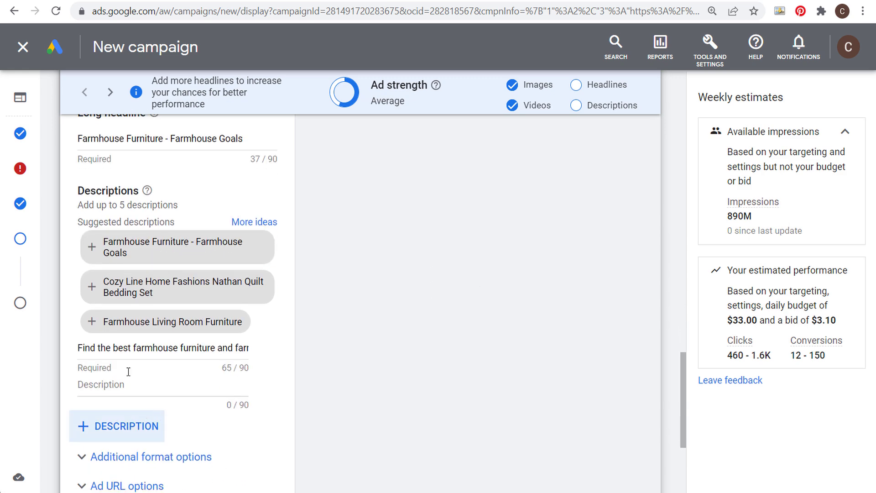
scroll(96, 223, "up", 2)
scroll(96, 223, "up", 1)
left_click_drag(77, 204, 265, 206)
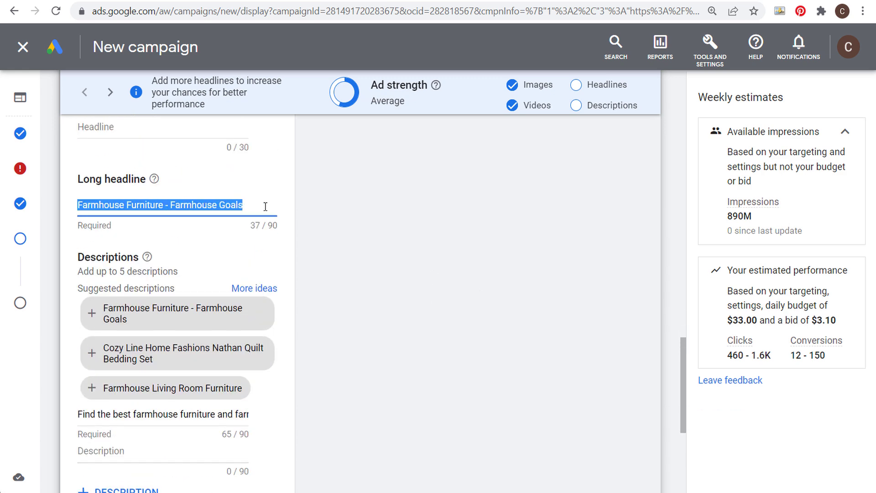
left_click(387, 254)
scroll(323, 259, "down", 4)
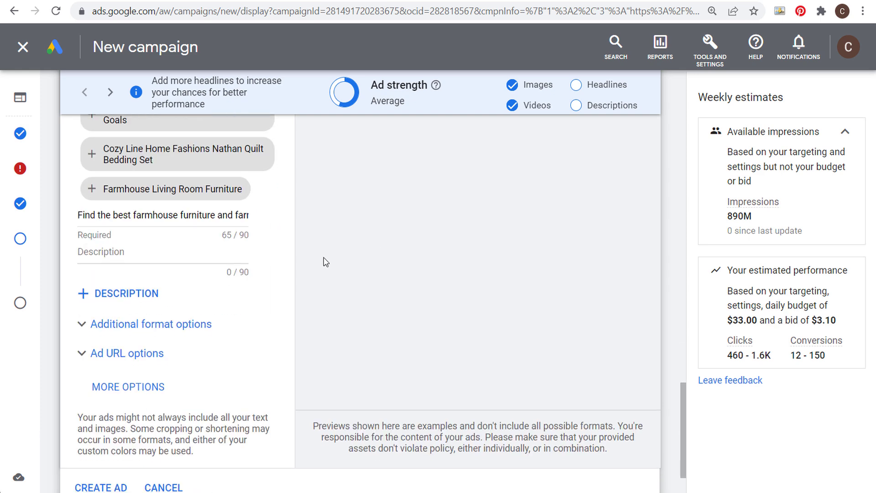
left_click(148, 295)
left_click(128, 332)
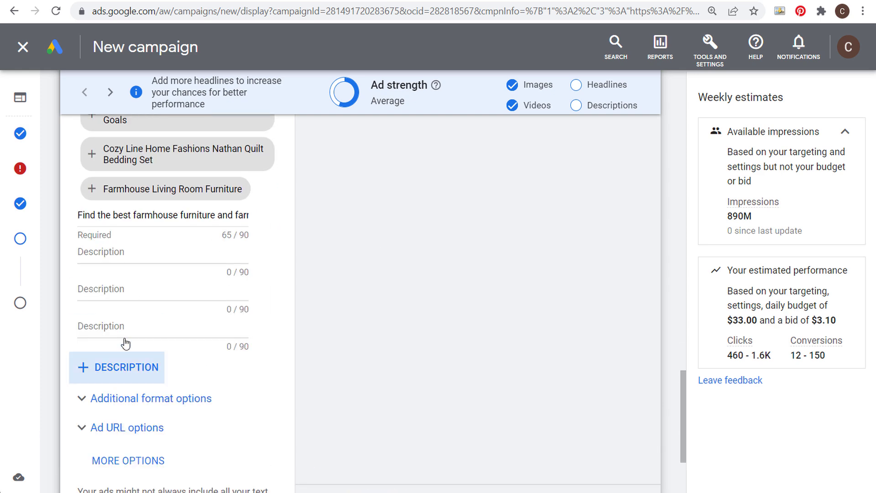
left_click(118, 369)
scroll(223, 351, "up", 1)
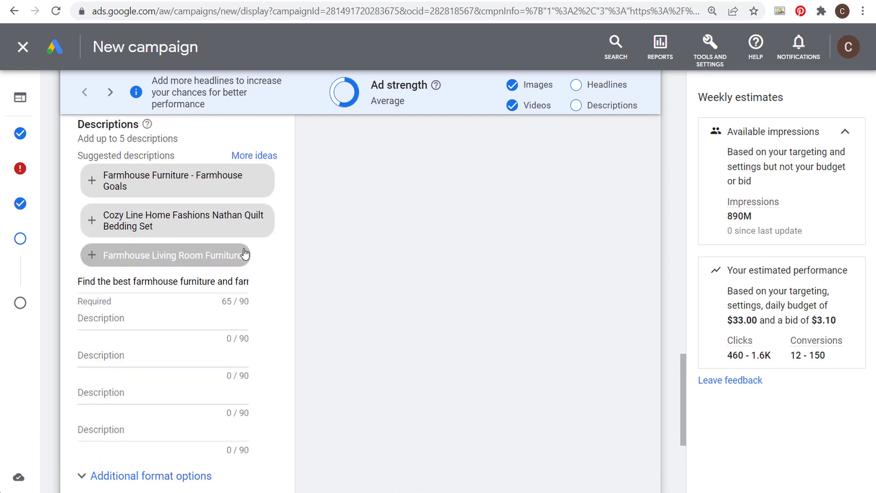
- Look over the headline, long headline and description fields that need ad text
scroll(392, 242, "down", 4)
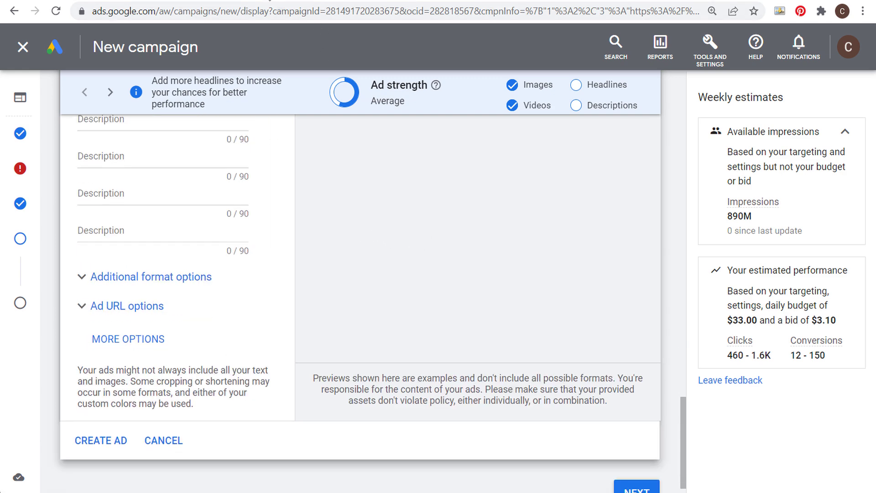
key("ctrl+Tab")
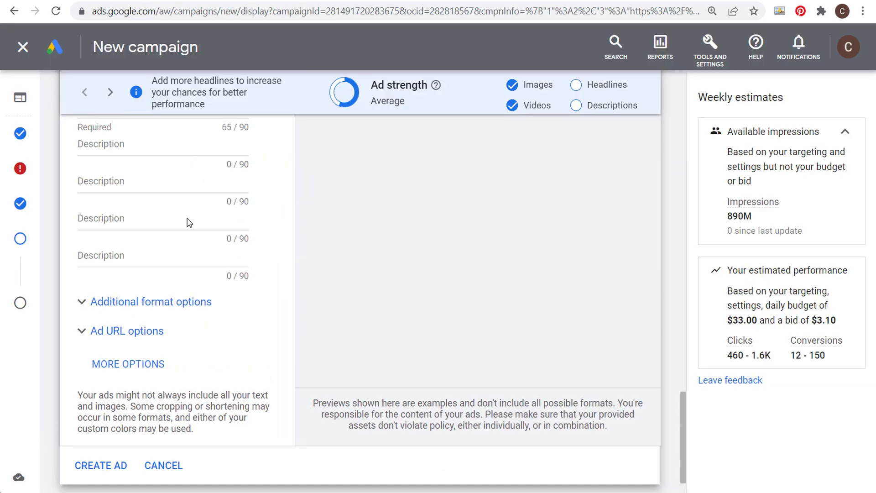
key("ctrl+v")
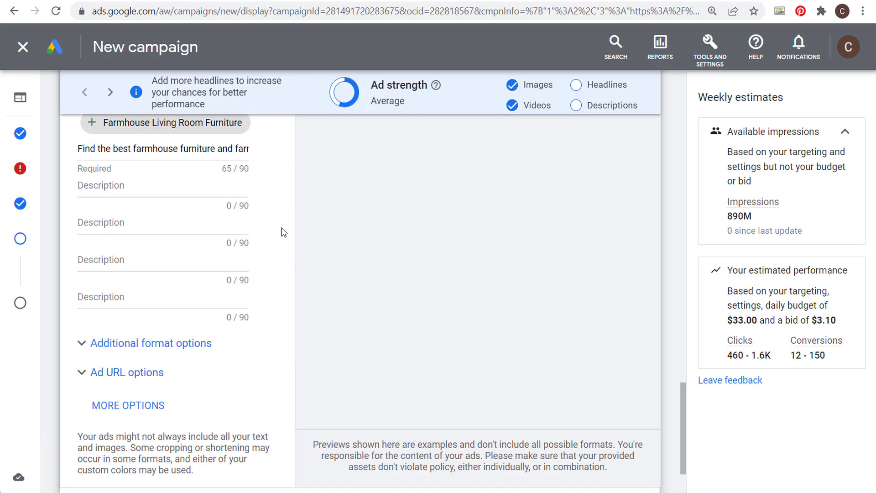
scroll(292, 237, "up", 3)
scroll(300, 252, "up", 15)
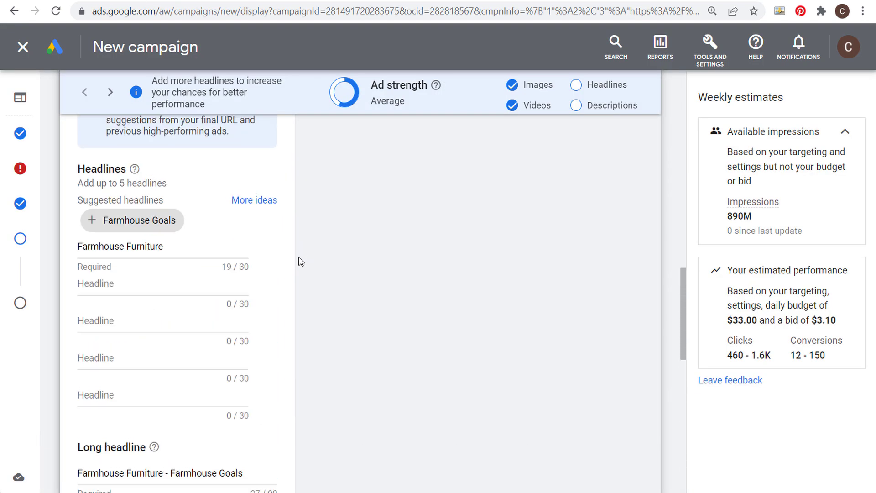
scroll(299, 270, "up", 1)
scroll(295, 283, "down", 3)
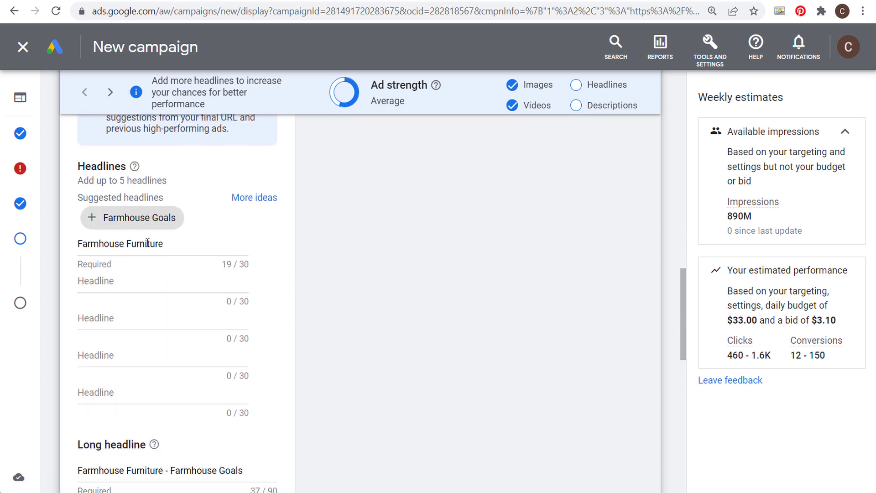
scroll(148, 242, "down", 4)
scroll(319, 296, "down", 5)
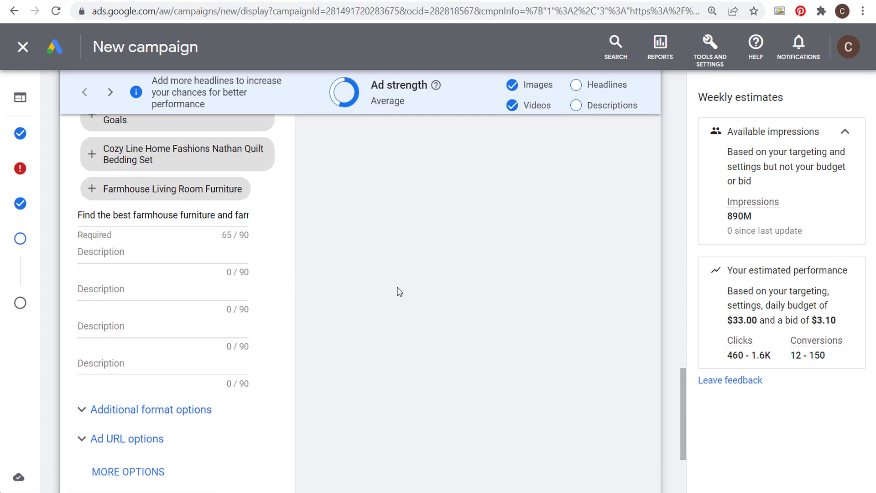
scroll(242, 264, "down", 3)
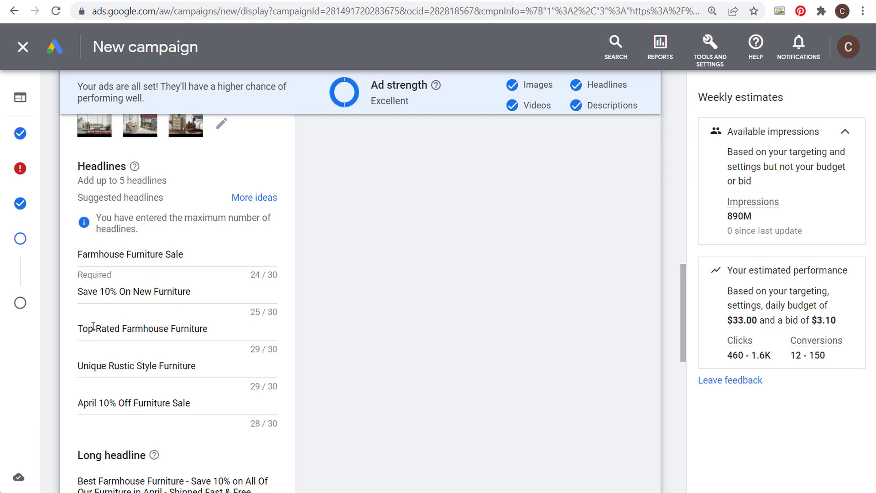
- Read through the five headlines and the long headline of the ad
double_click(96, 365)
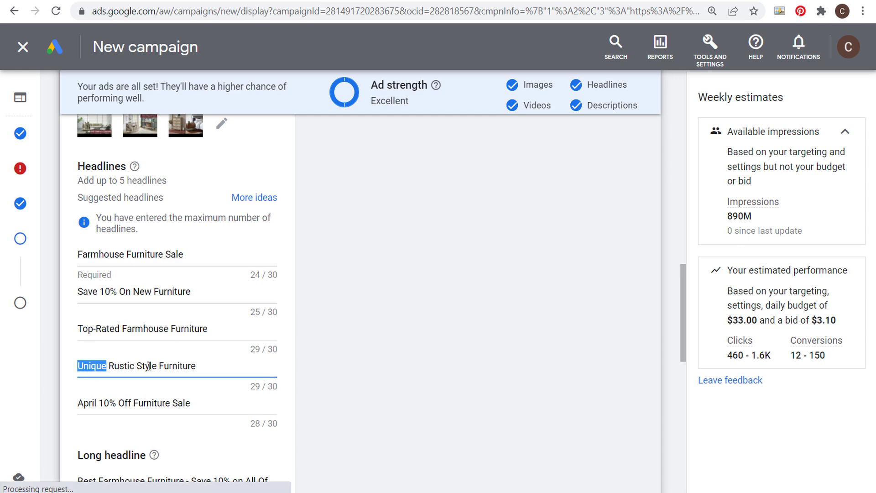
left_click(149, 365)
left_click_drag(84, 407, 167, 407)
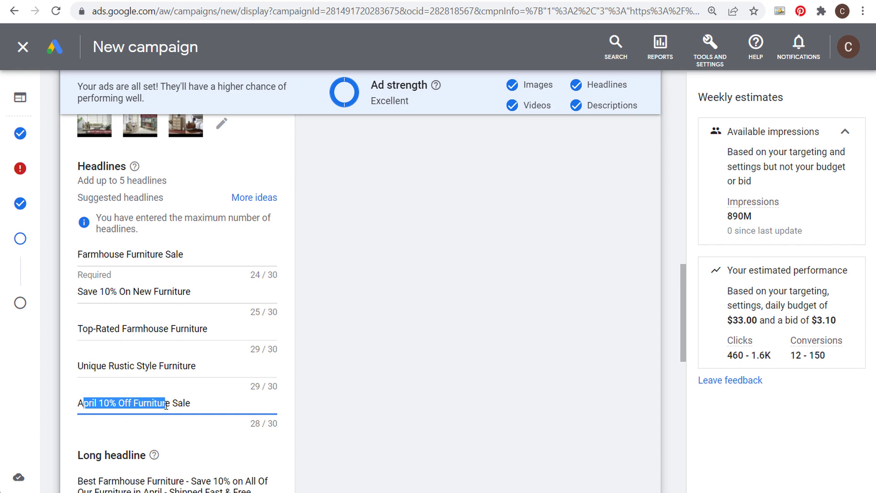
left_click(344, 352)
scroll(346, 347, "down", 1)
scroll(345, 348, "down", 2)
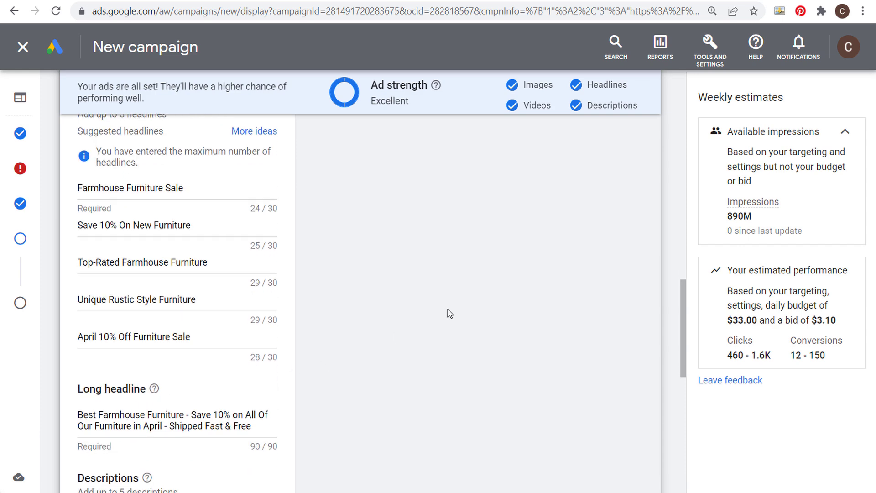
scroll(447, 310, "down", 3)
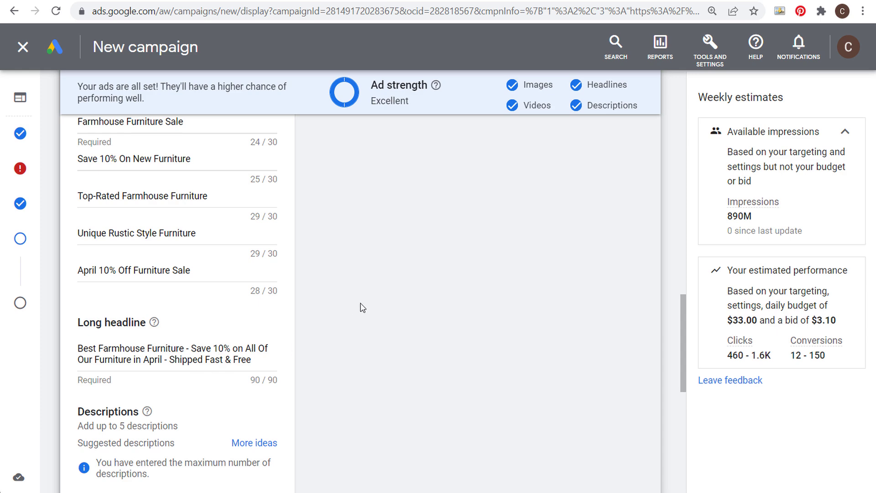
- Read through the five descriptions and look over the remaining options at the end of the ad form
scroll(360, 307, "down", 4)
scroll(369, 305, "down", 1)
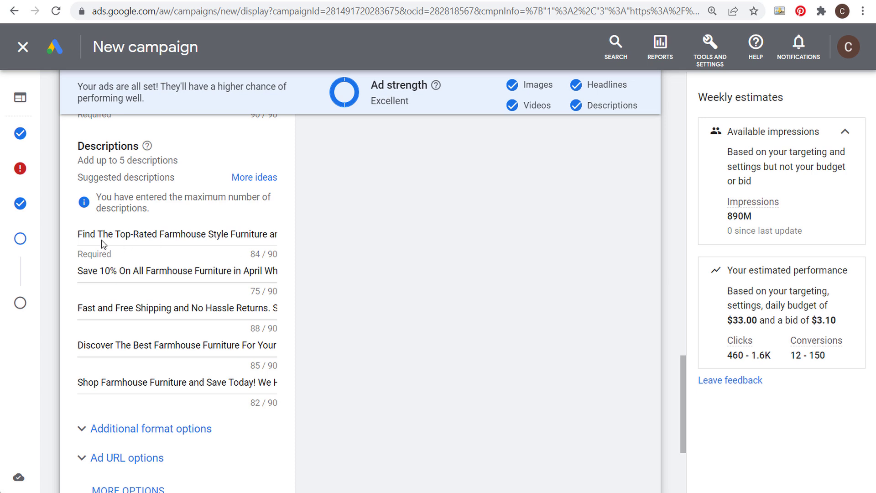
left_click_drag(82, 234, 159, 231)
left_click(222, 233)
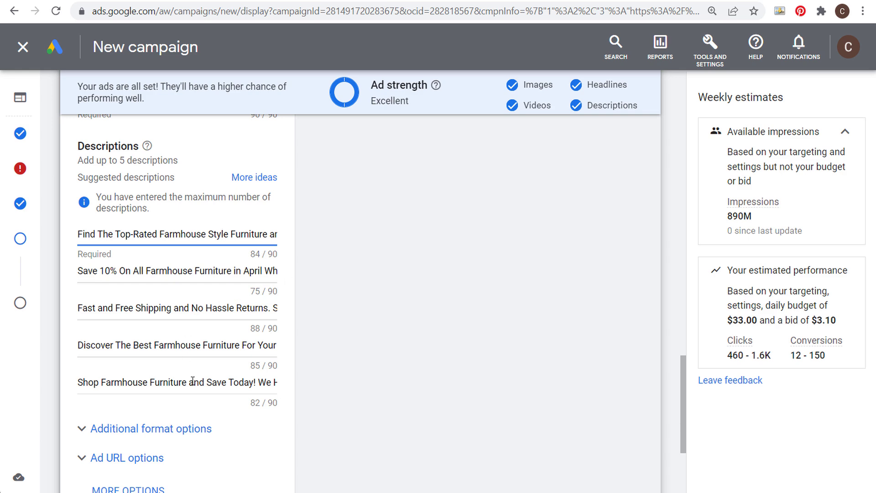
left_click_drag(192, 381, 250, 374)
left_click_drag(210, 348, 274, 346)
left_click(343, 346)
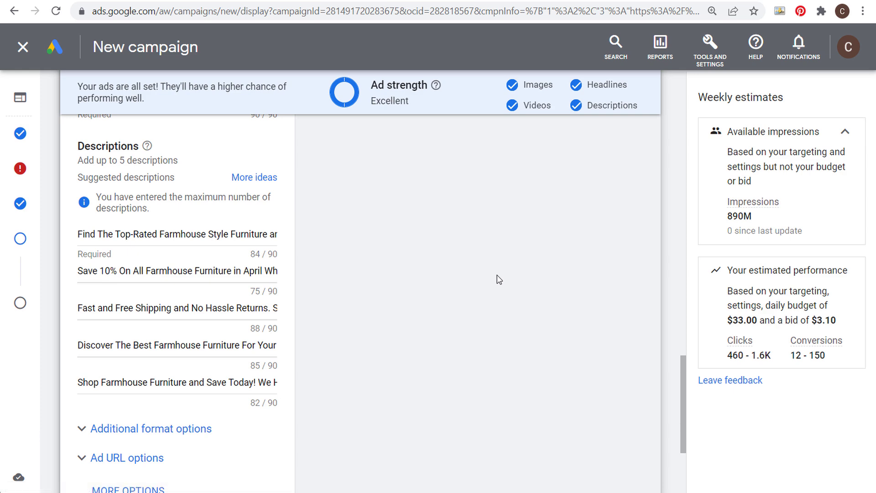
scroll(494, 281, "down", 4)
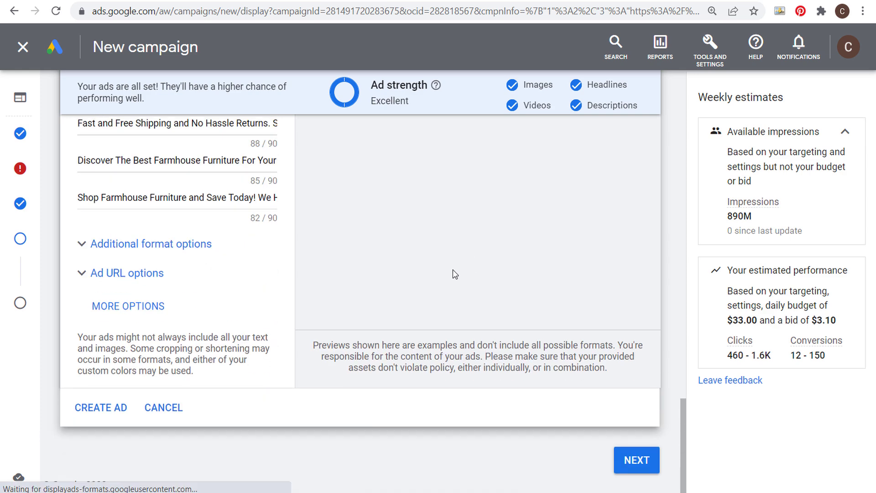
- Create the responsive display ad and check which other ad types can be added
left_click(106, 411)
mouse_move(276, 267)
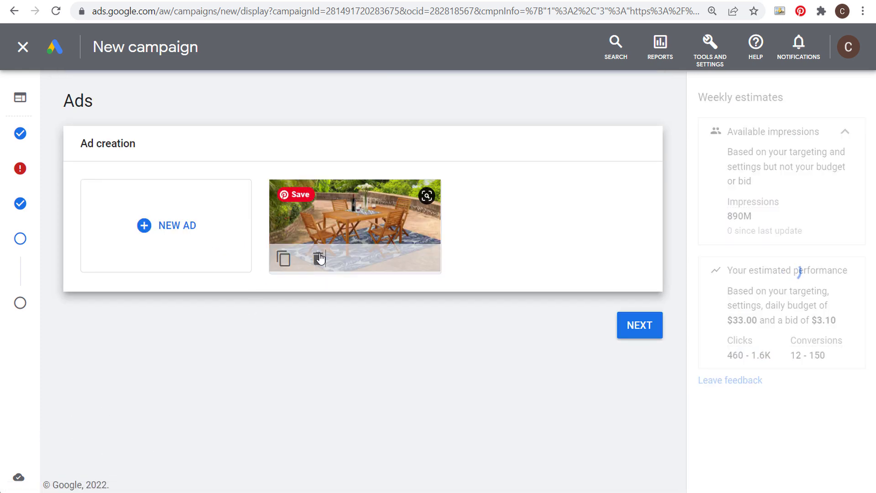
left_click(143, 227)
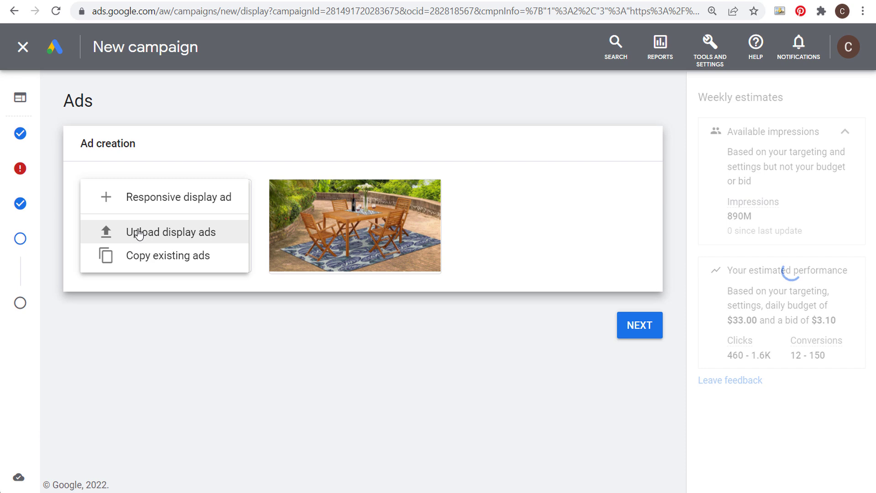
left_click(325, 336)
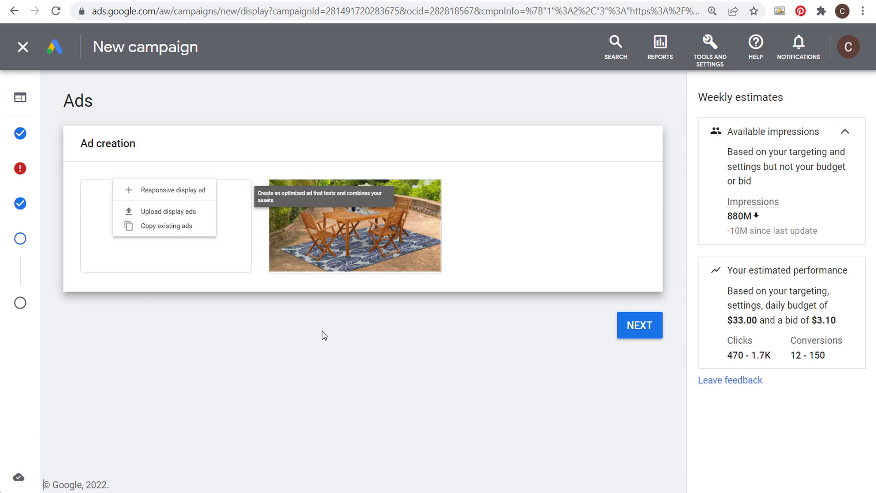
- Duplicate the responsive display ad that shows the outdoor dining set
mouse_move(354, 213)
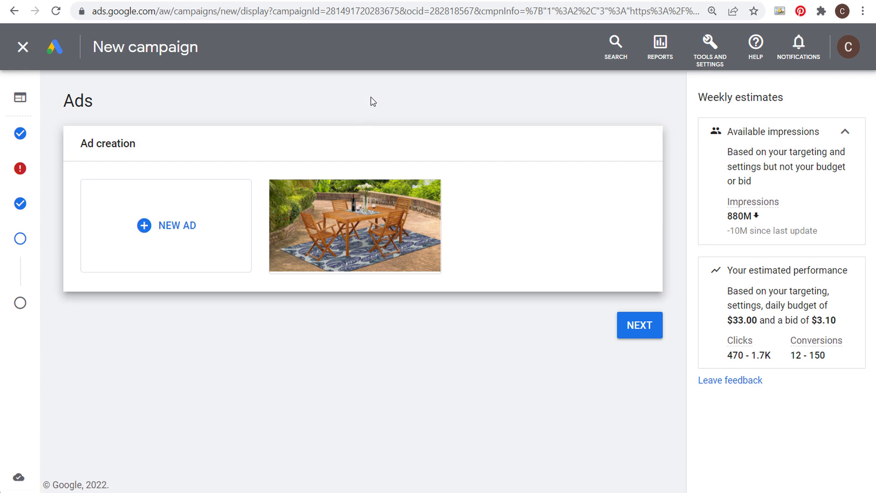
mouse_move(287, 266)
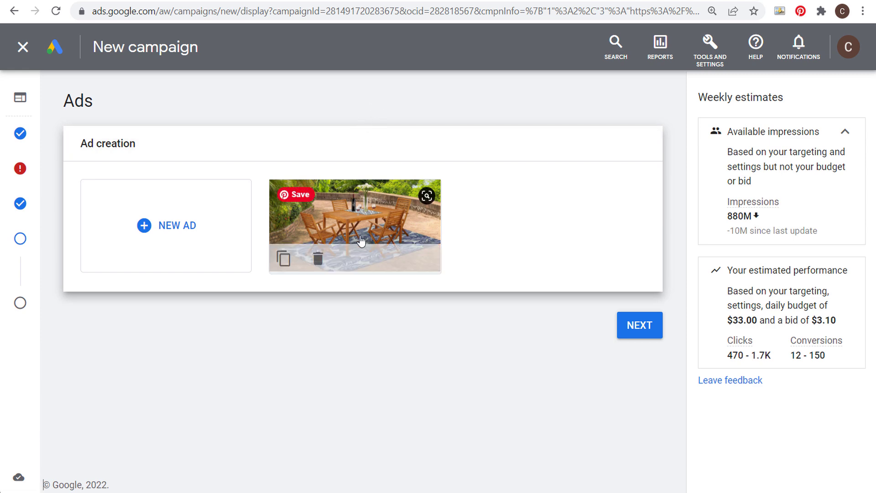
left_click(283, 260)
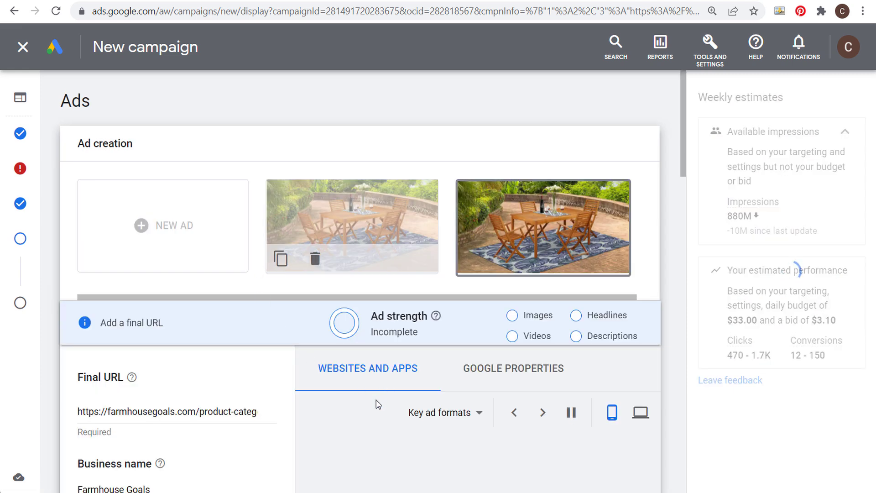
scroll(116, 323, "down", 1)
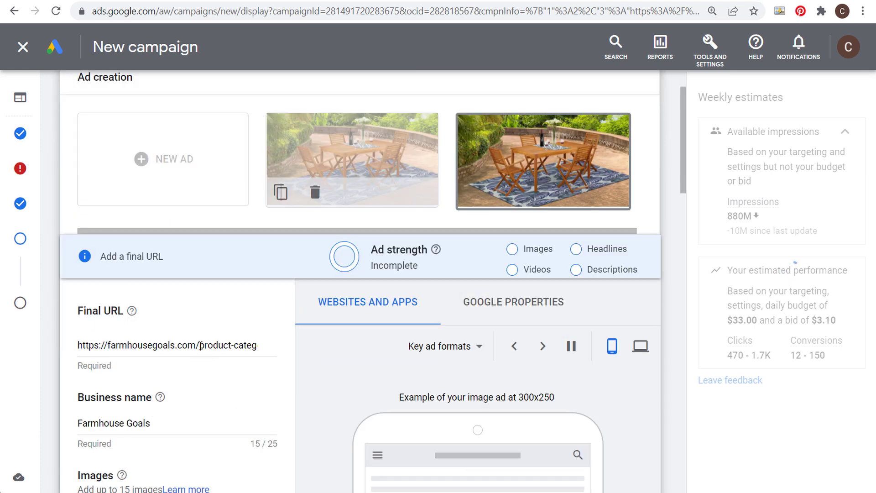
left_click_drag(199, 346, 218, 345)
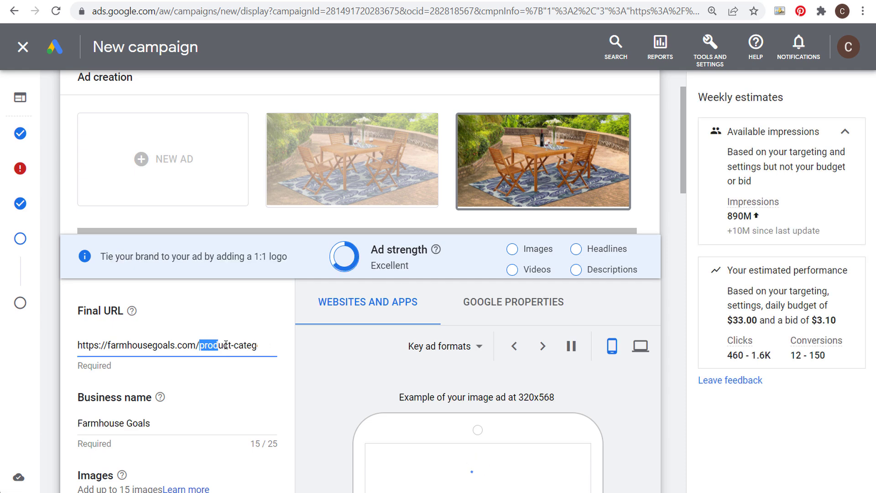
left_click(202, 348)
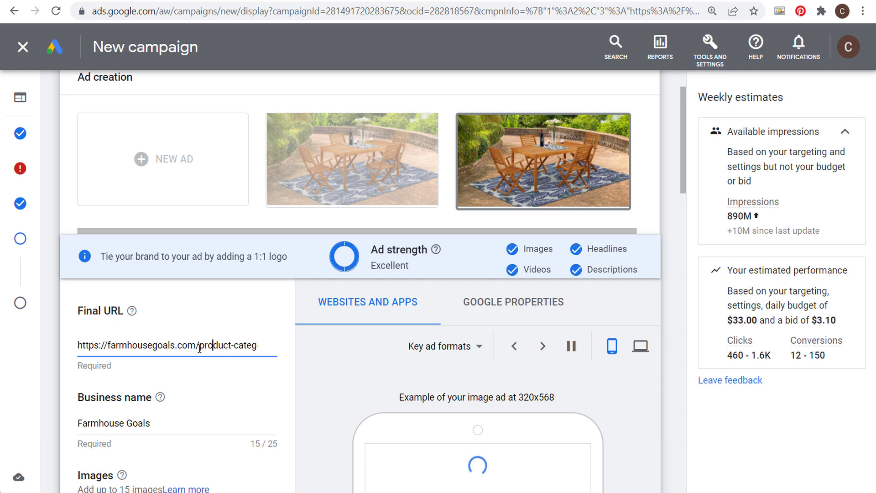
left_click_drag(199, 348, 305, 350)
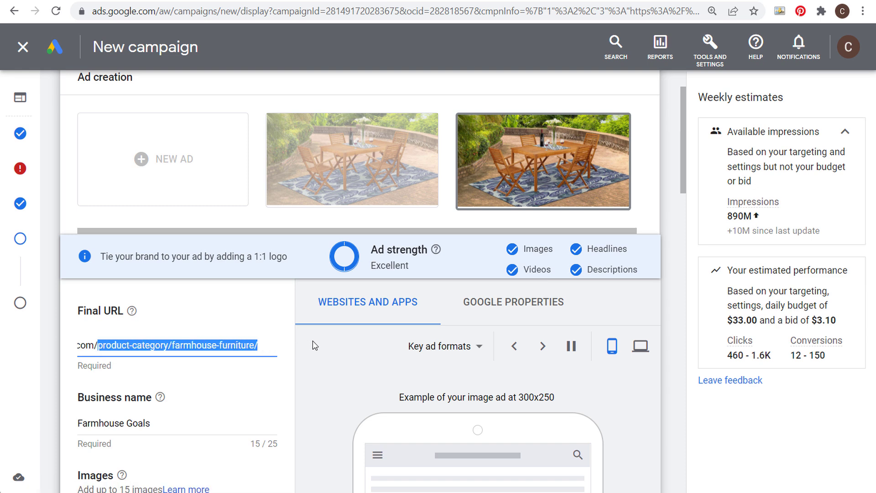
type("farmhouse-furni")
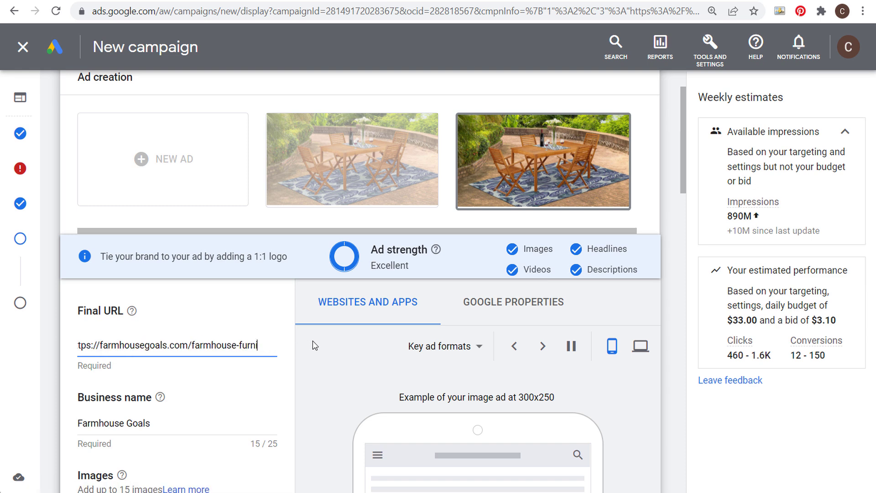
type("ture/")
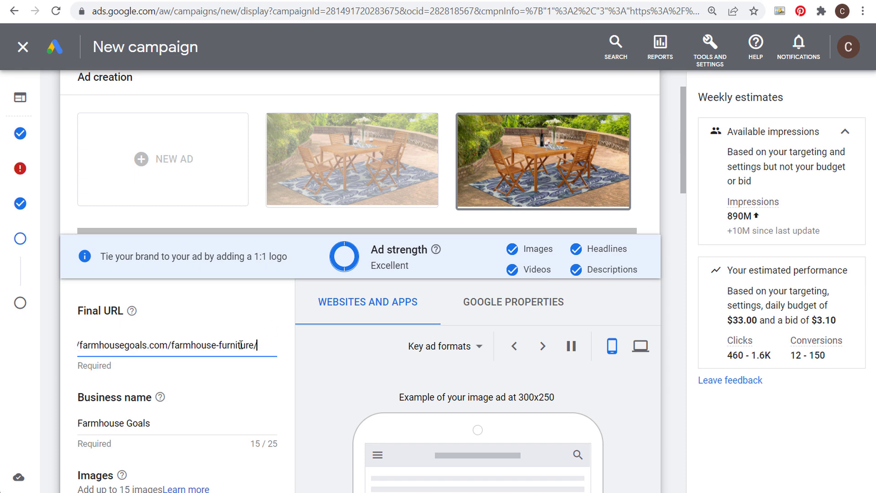
- Switch to the store's farmhouse furniture page, read the April 2022 discount notice, and return to the ad's final URL
key("alt+Tab")
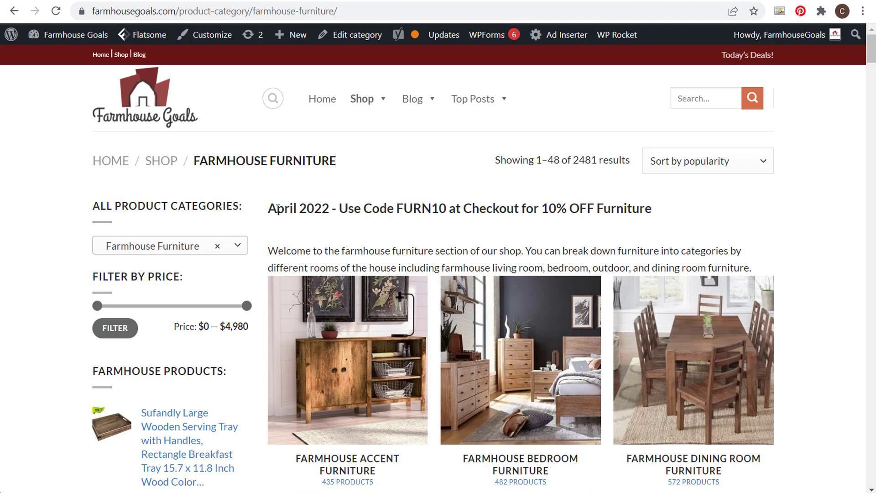
left_click_drag(277, 208, 581, 213)
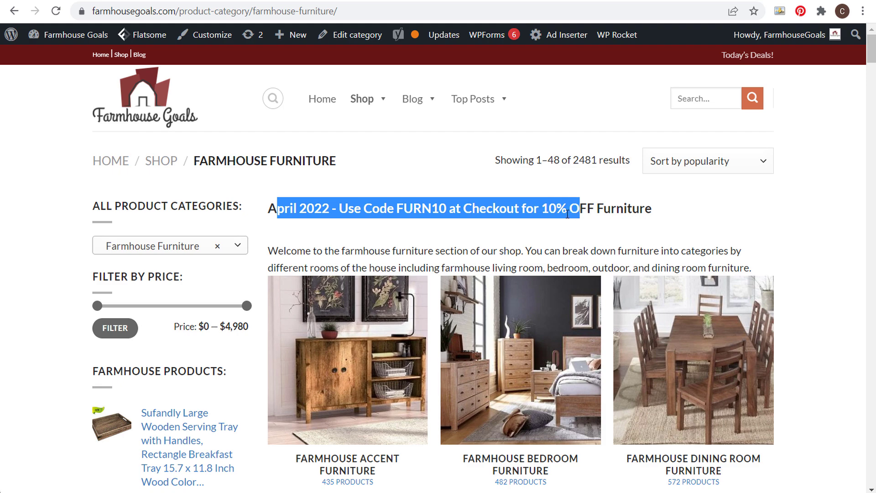
left_click(543, 213)
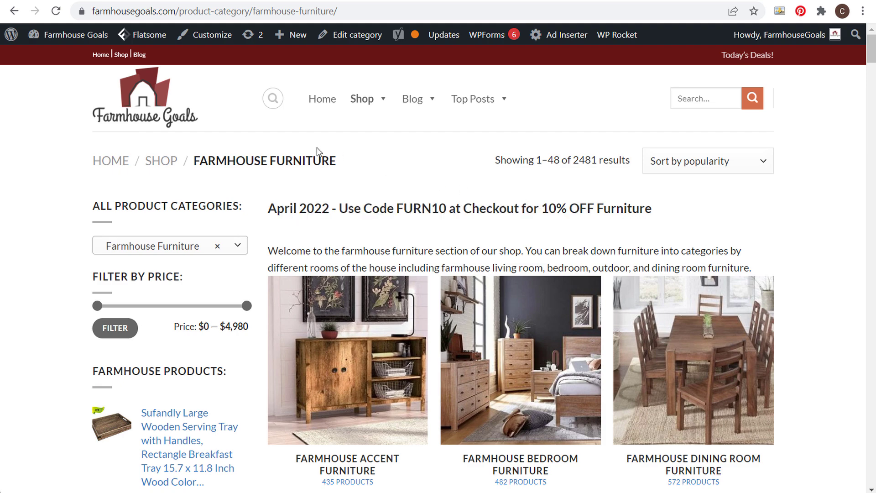
key("alt+Tab")
left_click(117, 311)
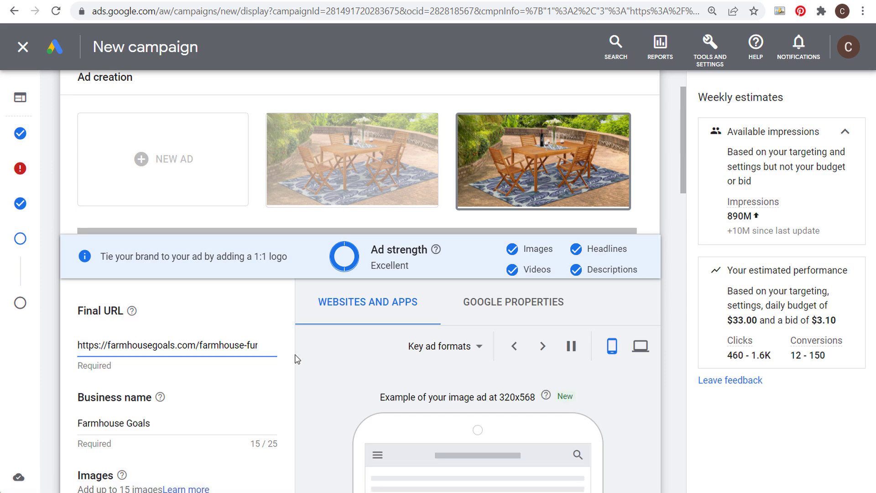
- Apply the changes to the duplicated ad and start a new ad using uploaded display ads
scroll(326, 361, "down", 15)
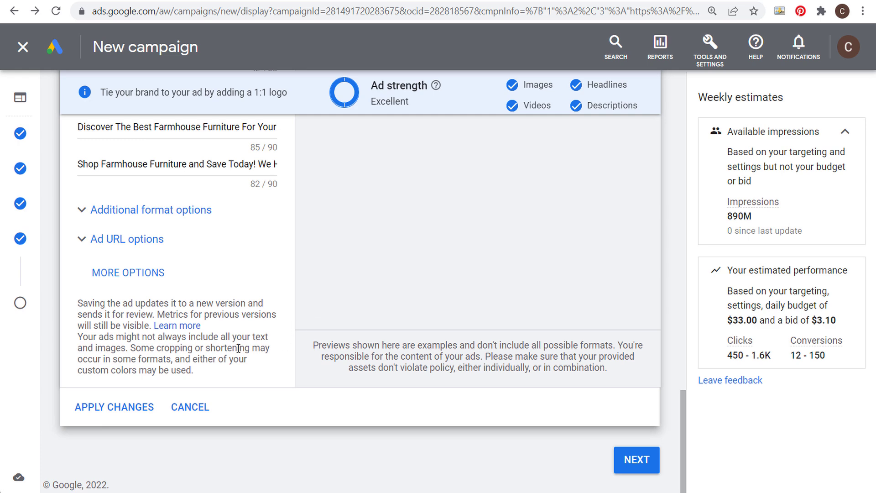
left_click(114, 407)
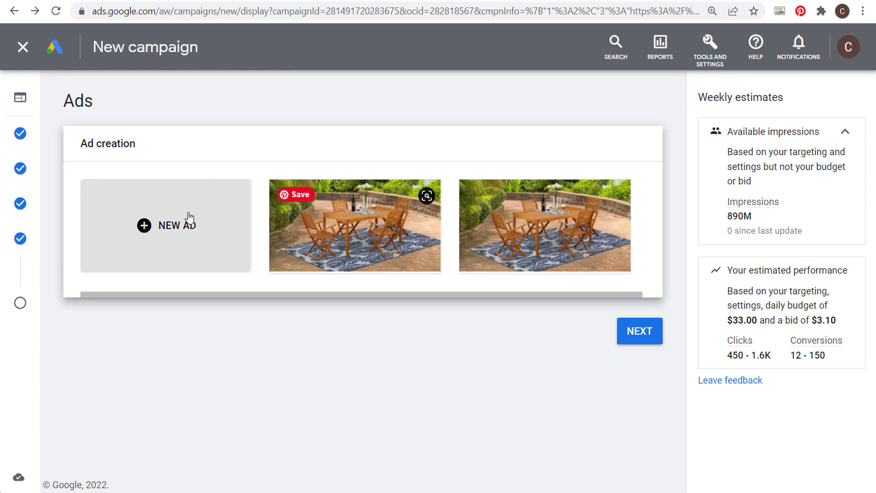
left_click(144, 226)
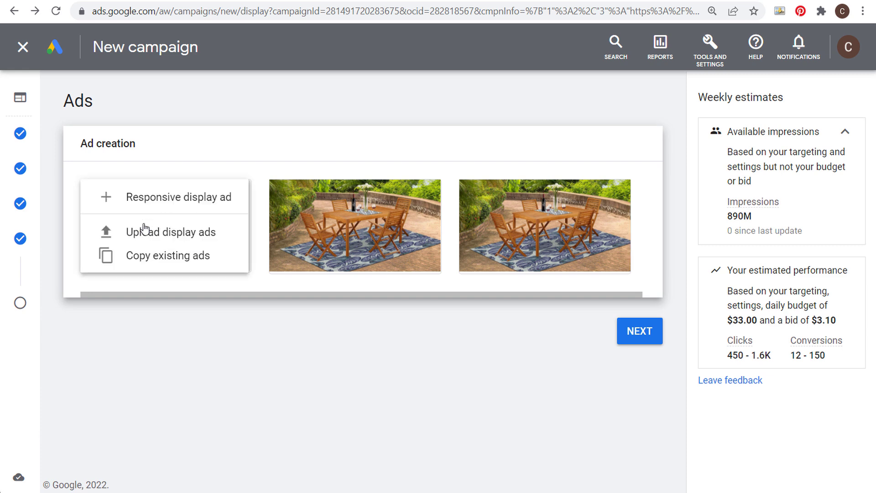
left_click(110, 237)
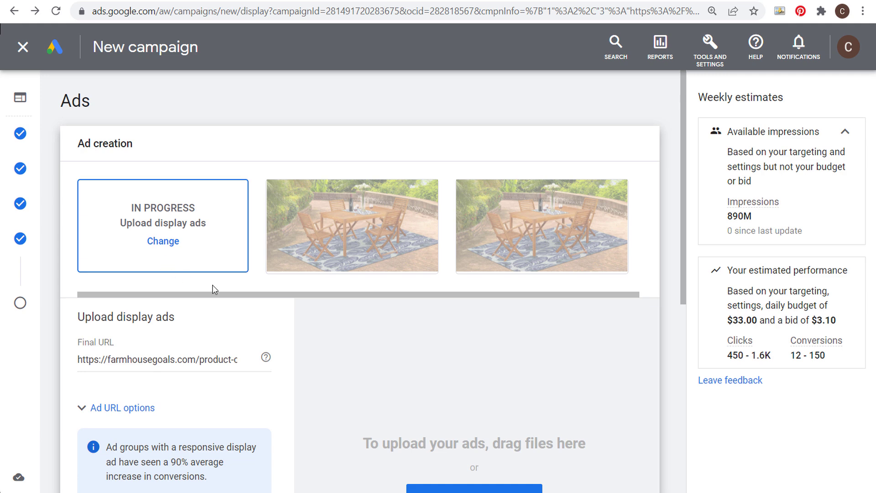
- Look over the final URL, the file upload area and the remaining options for uploaded display ads
scroll(348, 352, "down", 2)
left_click_drag(135, 293, 261, 292)
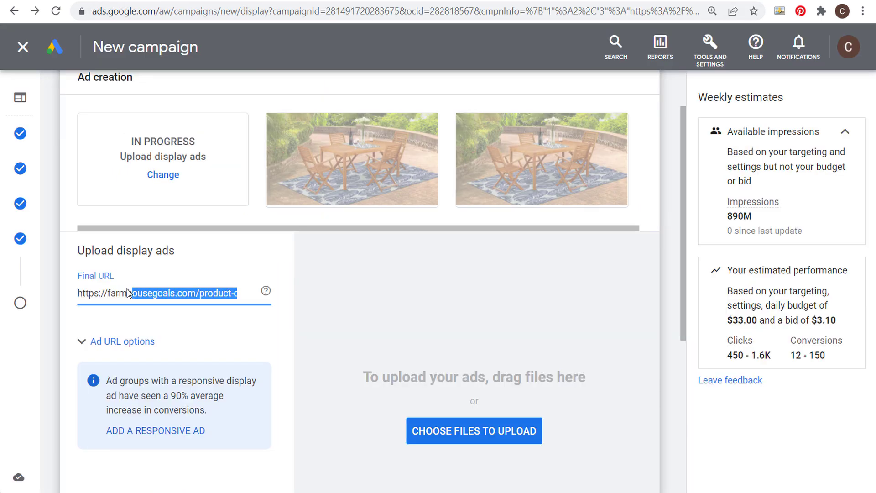
left_click(360, 299)
scroll(353, 292, "down", 4)
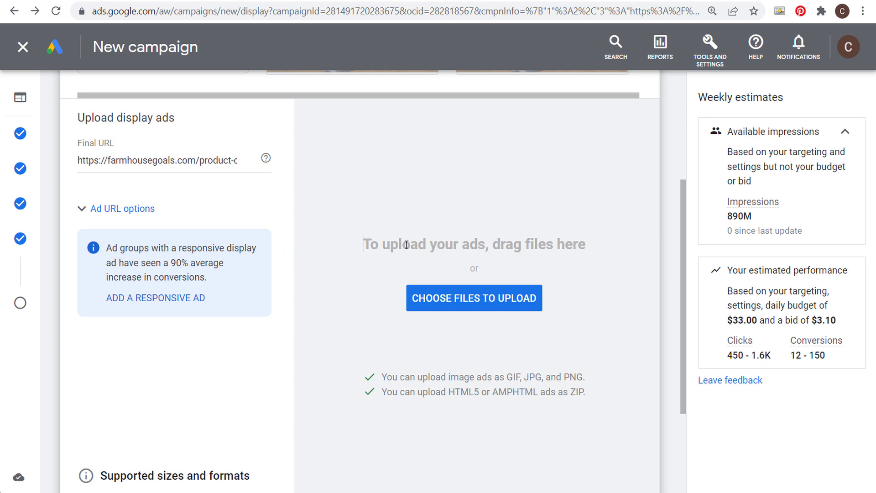
scroll(367, 280, "down", 3)
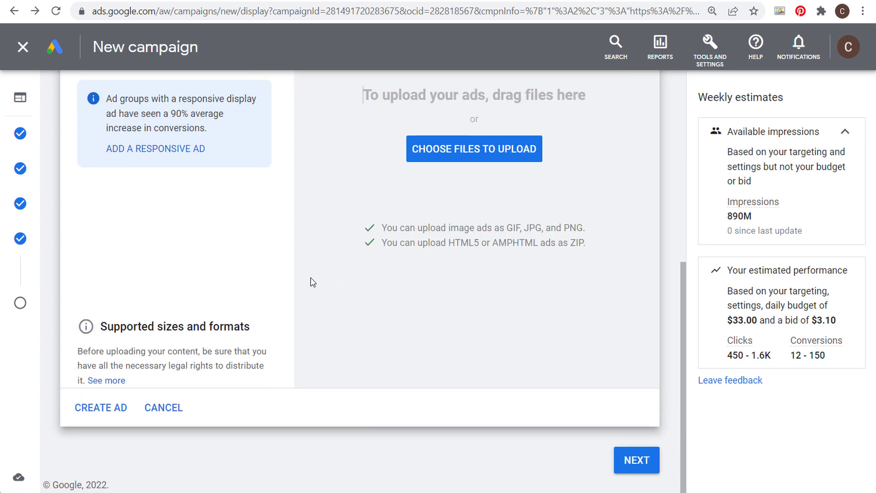
scroll(343, 242, "up", 3)
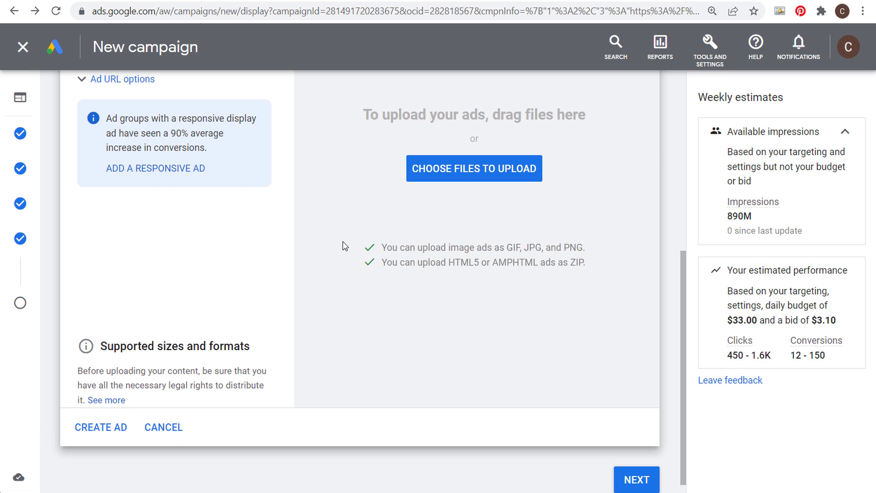
scroll(371, 238, "up", 1)
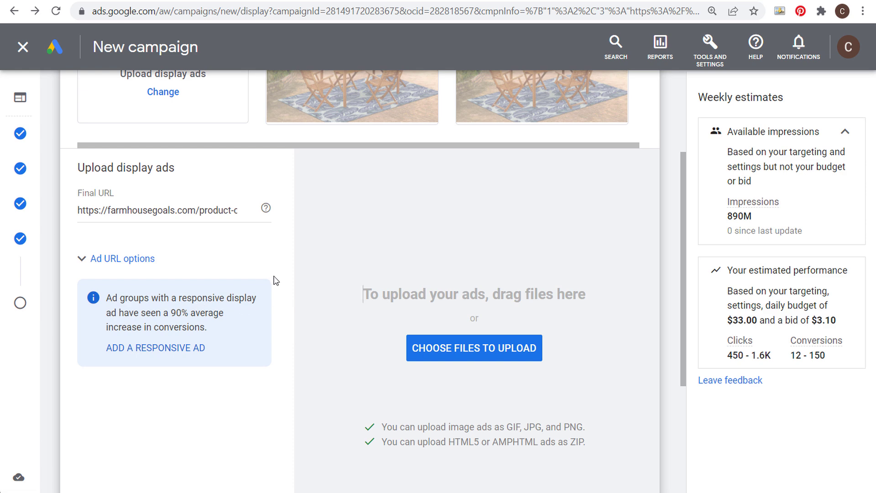
scroll(348, 244, "down", 4)
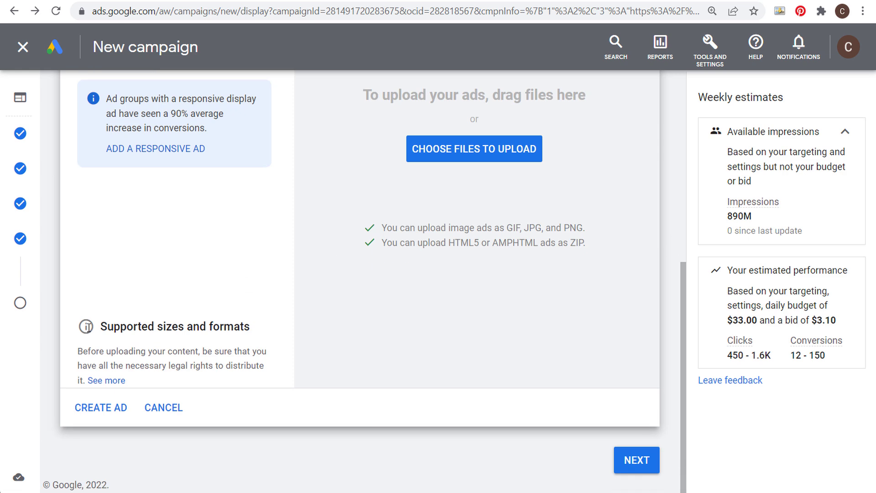
- Open the supported sizes and formats and read through the accepted file types and ad sizes
left_click(147, 326)
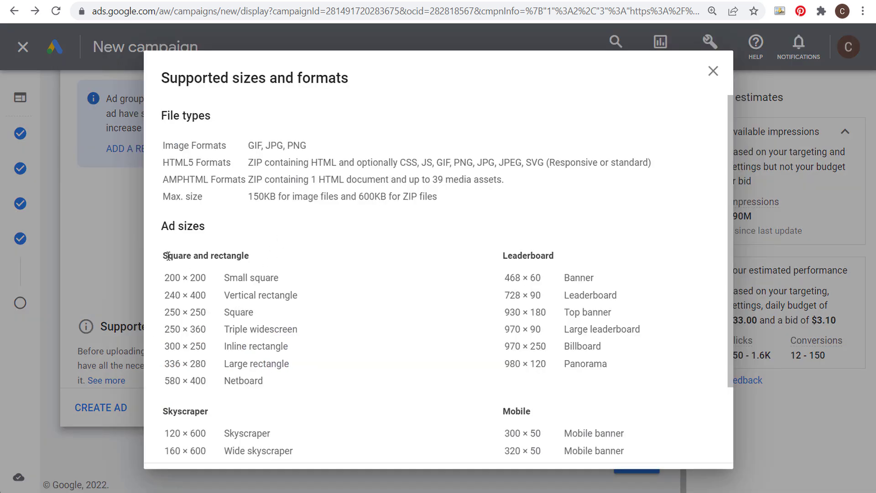
left_click_drag(169, 256, 662, 385)
scroll(630, 337, "down", 1)
scroll(661, 388, "down", 1)
left_click(662, 379)
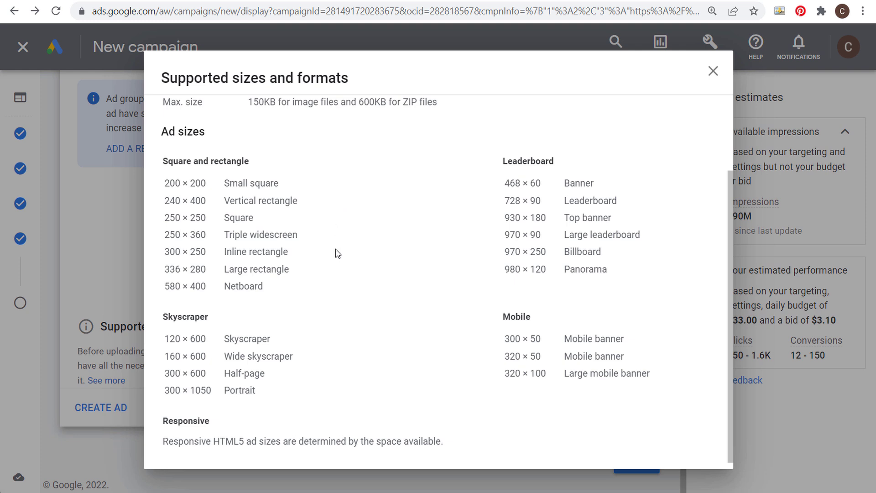
- Examine the inline rectangle, large rectangle and small square ad sizes, and close the supported sizes list
left_click_drag(289, 252, 159, 259)
left_click_drag(165, 260, 165, 256)
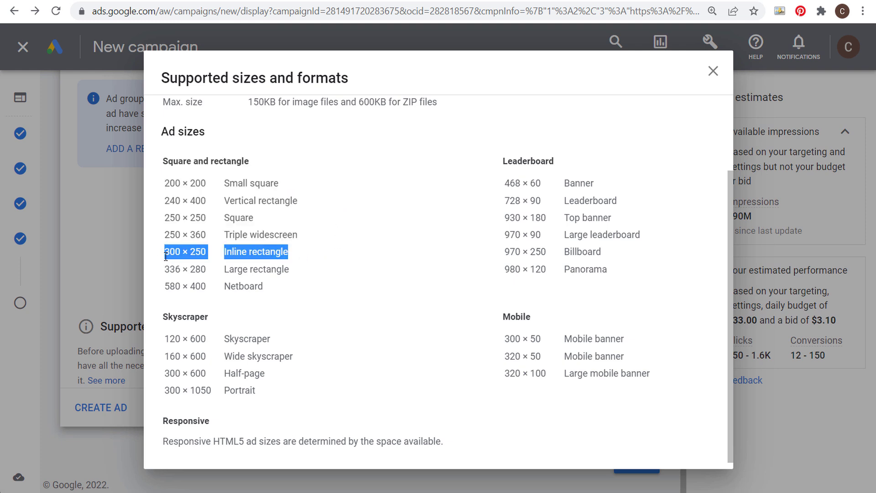
left_click_drag(288, 269, 170, 269)
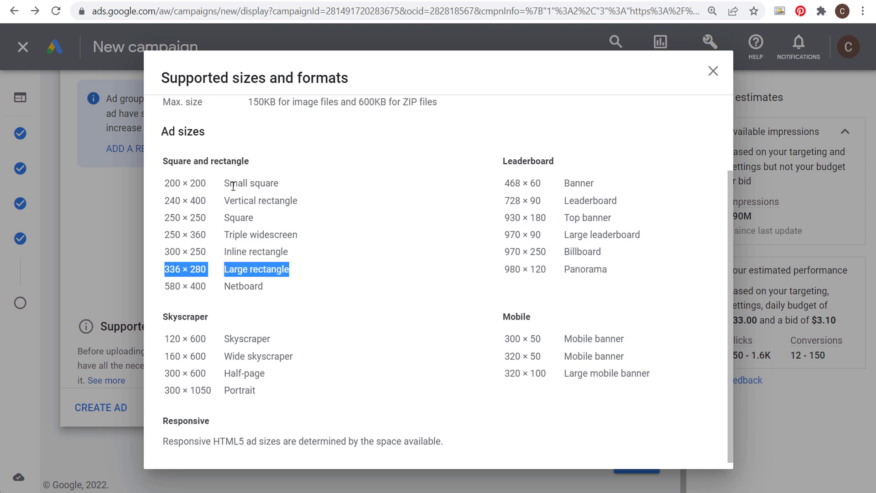
left_click_drag(274, 223, 164, 184)
left_click(258, 198)
left_click_drag(283, 185, 178, 184)
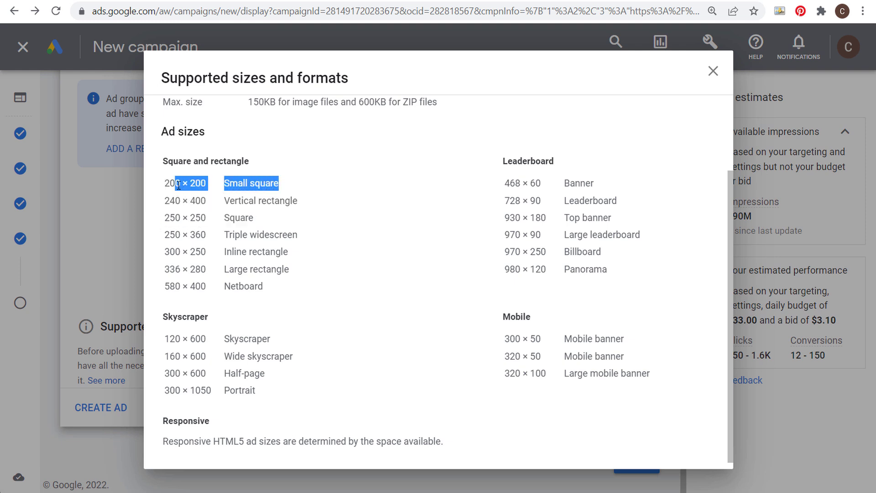
left_click(243, 189)
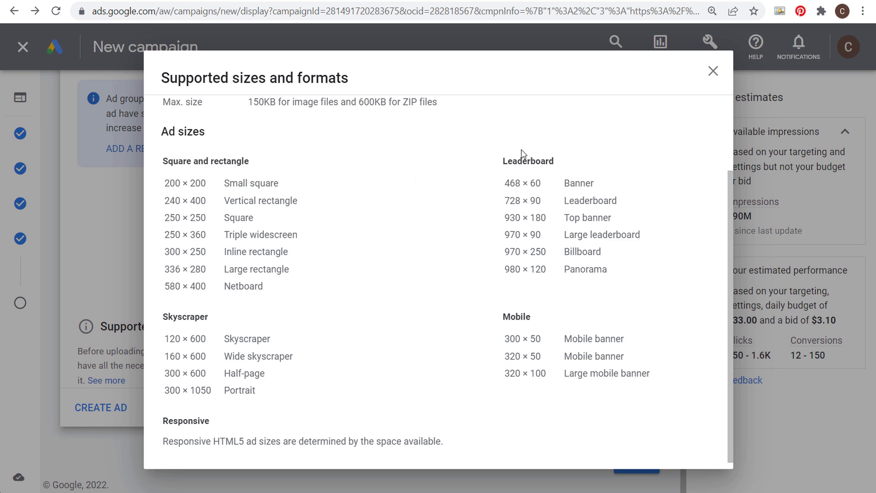
scroll(379, 196, "up", 3)
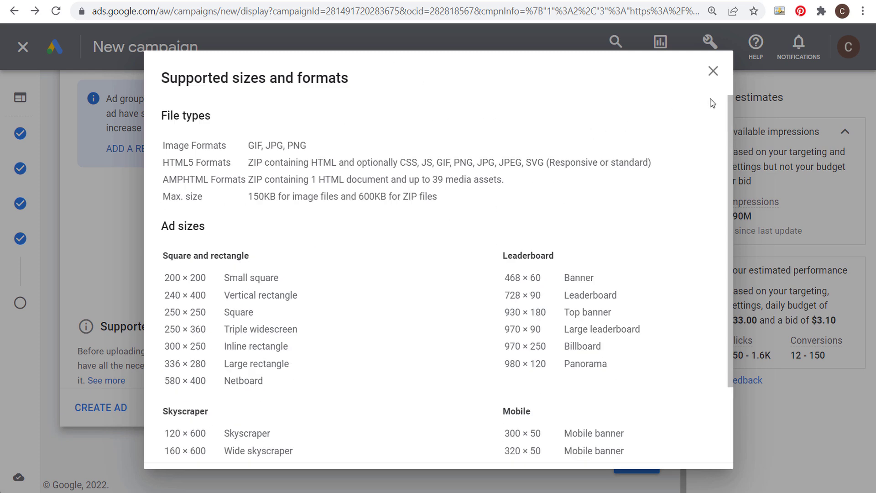
left_click(713, 71)
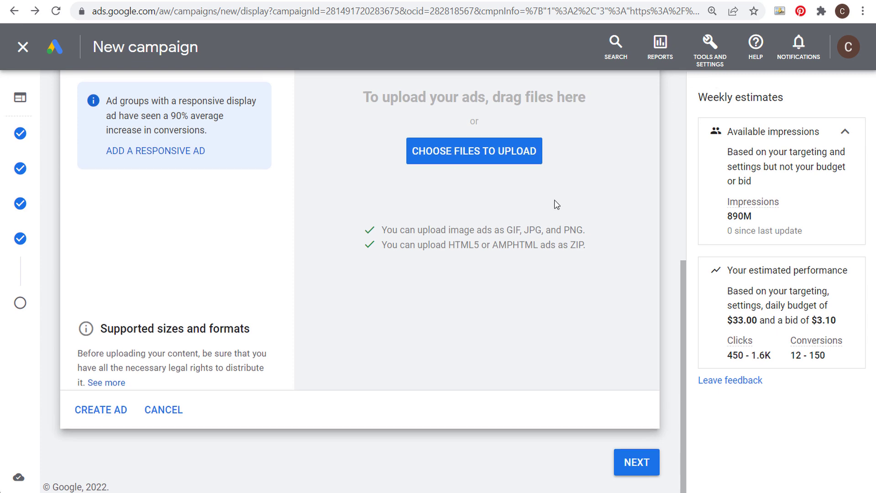
- Upload the ten Farmhouse Furniture sale banner images as display ads
scroll(552, 203, "up", 2)
left_click(488, 225)
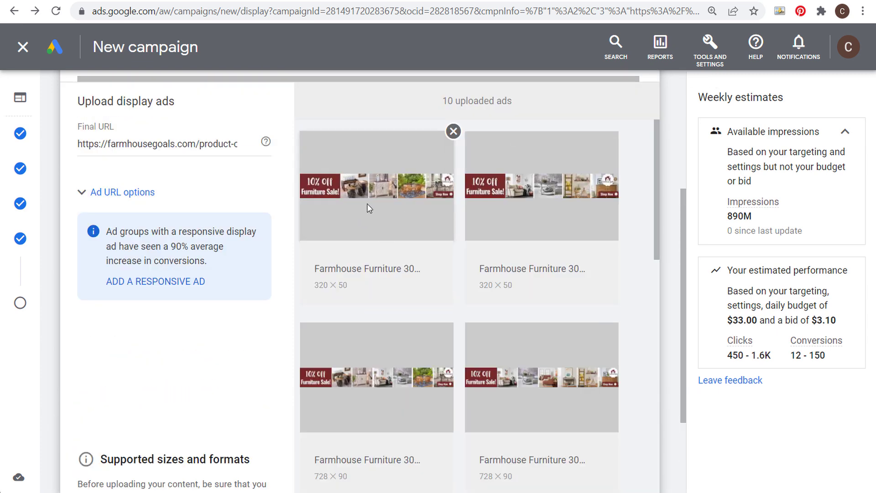
- Look through the uploaded Farmhouse Furniture banners in all their ad sizes
scroll(395, 192, "down", 2)
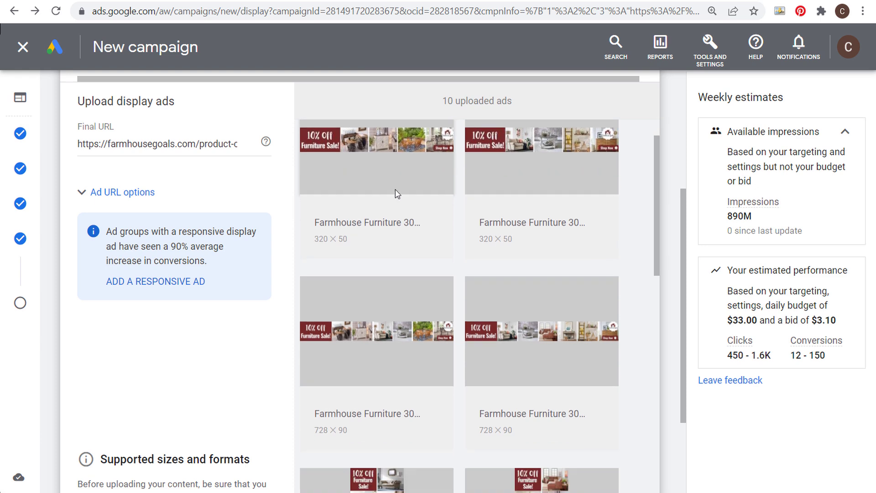
scroll(517, 224, "down", 5)
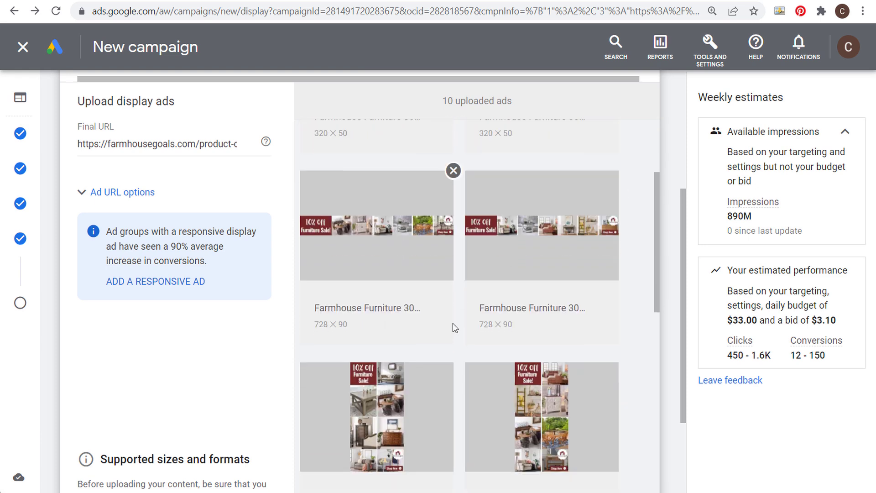
scroll(468, 324, "down", 3)
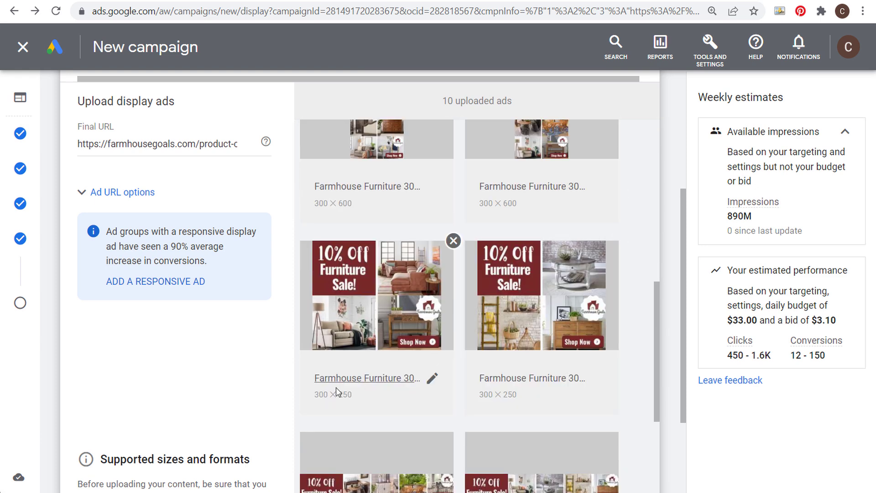
scroll(518, 388, "down", 4)
scroll(332, 391, "down", 1)
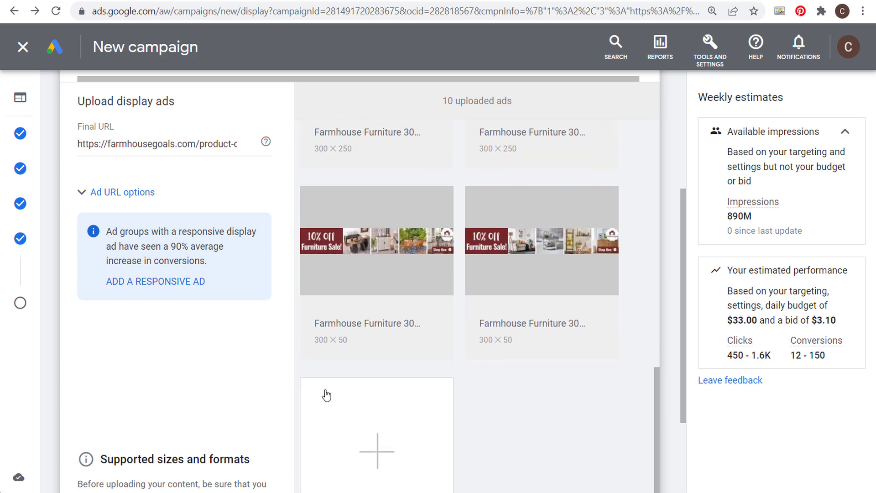
scroll(336, 389, "up", 4)
scroll(374, 238, "up", 4)
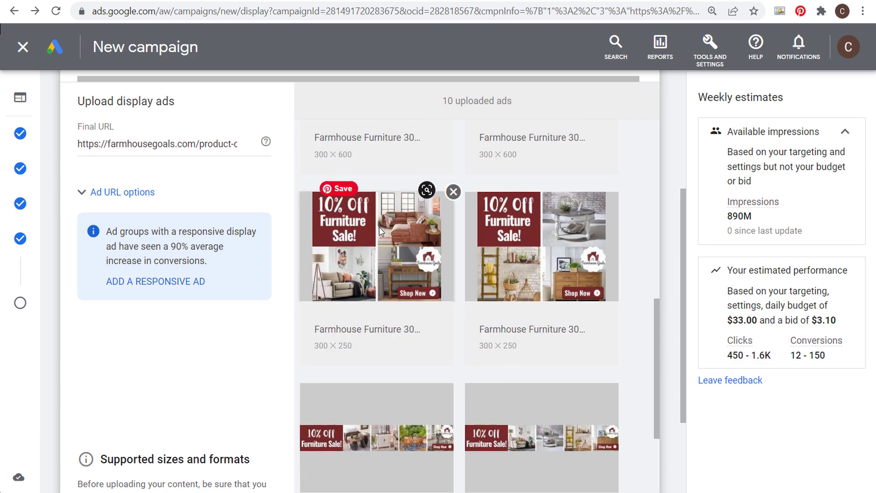
- Preview the first 300 × 600 banner at full size, and check the farmhouse furniture landing page on the website
left_click(370, 241)
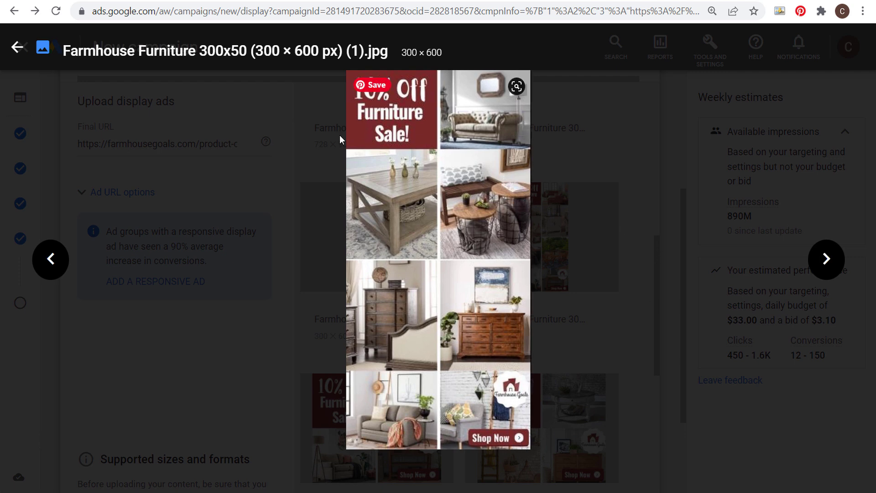
left_click(20, 51)
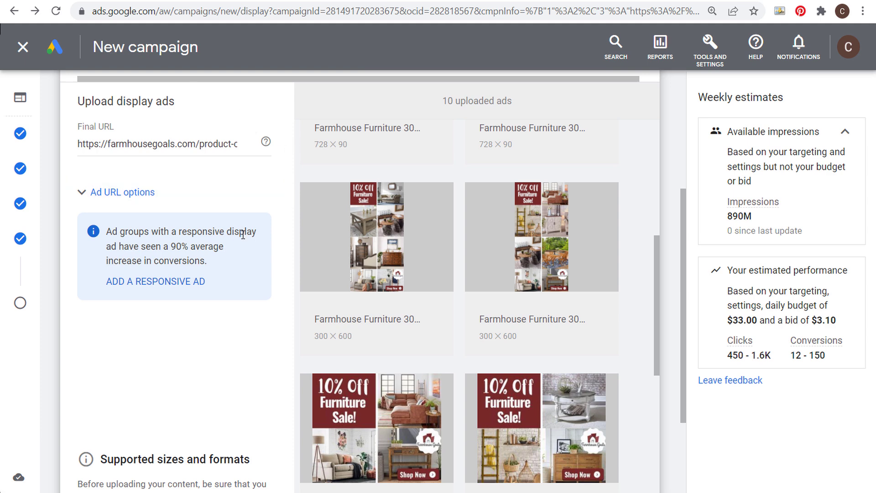
key("ctrl+Tab")
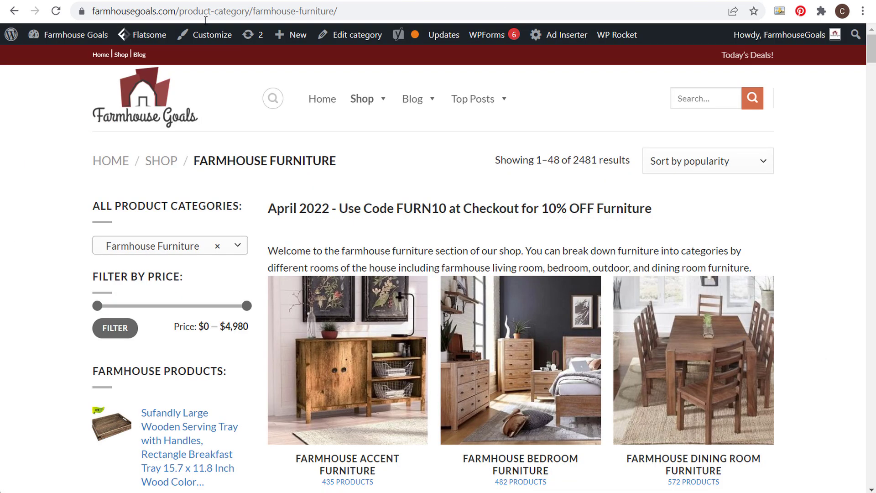
key("ctrl+shift+Tab")
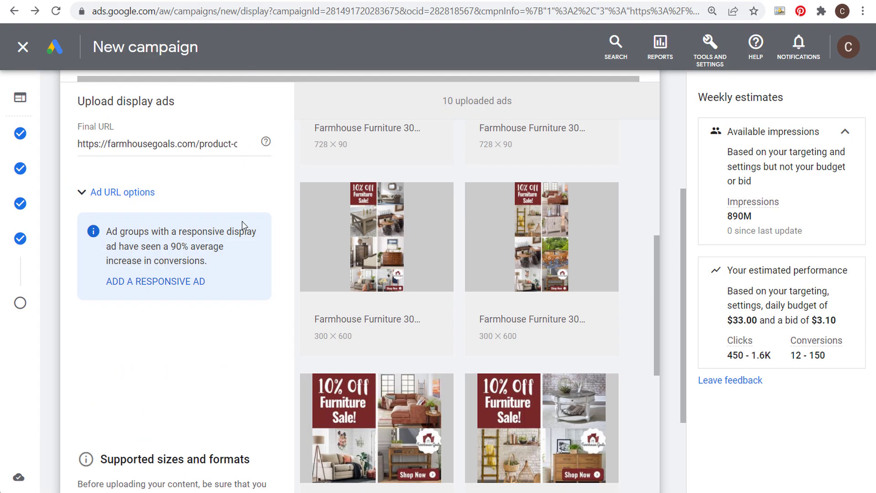
- Create the ads from the uploaded banners and continue to the campaign review
scroll(456, 219, "down", 14)
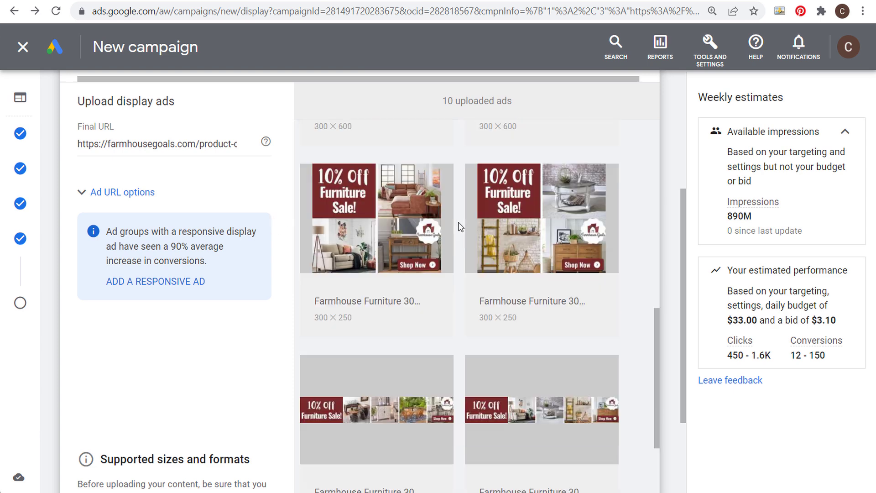
scroll(528, 315, "down", 2)
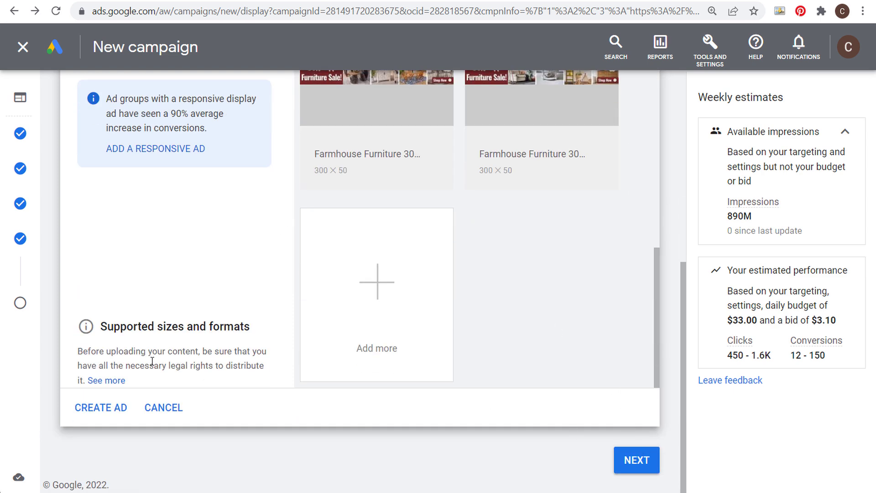
left_click(113, 409)
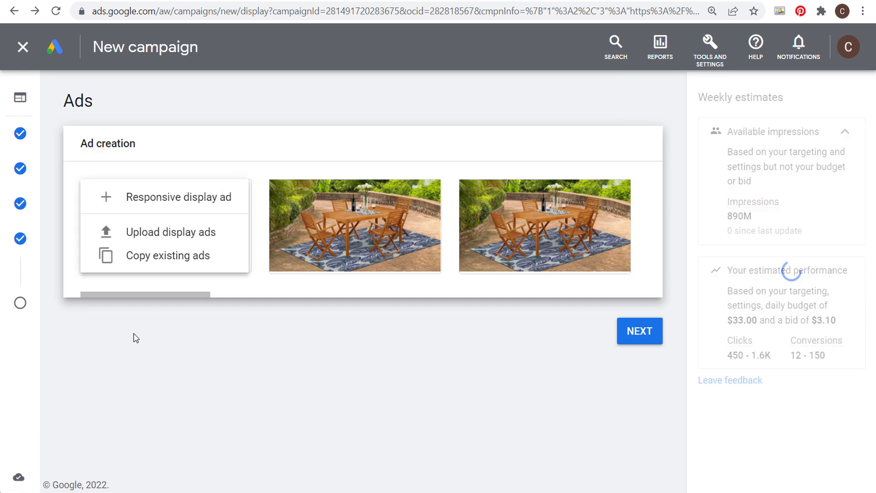
left_click_drag(153, 296, 601, 306)
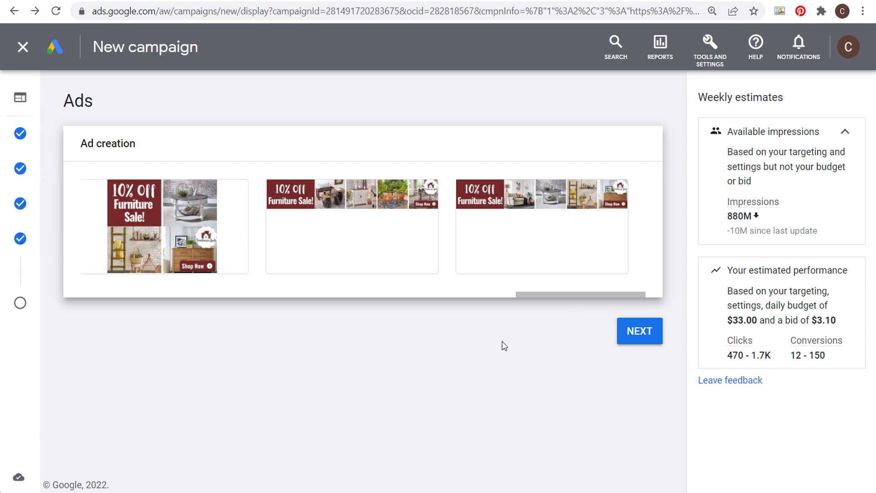
left_click(641, 333)
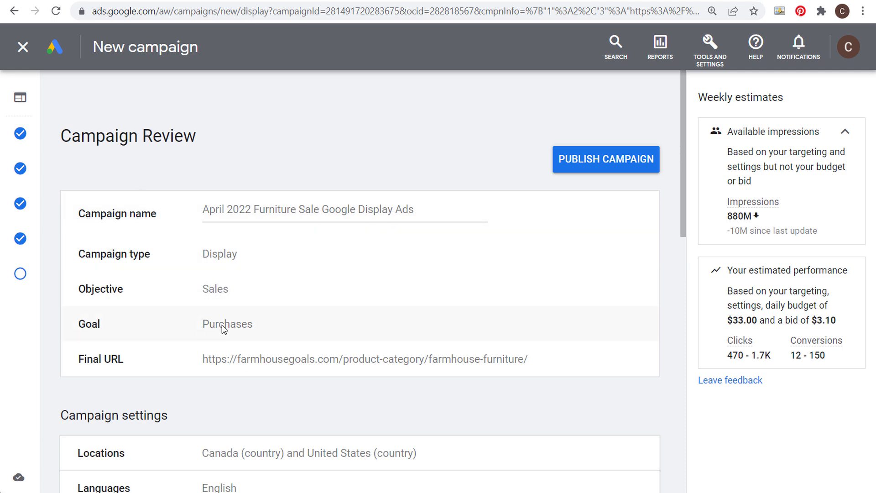
- Review the campaign's settings, budget, bidding, targeting and ads, and publish the campaign
scroll(182, 236, "down", 3)
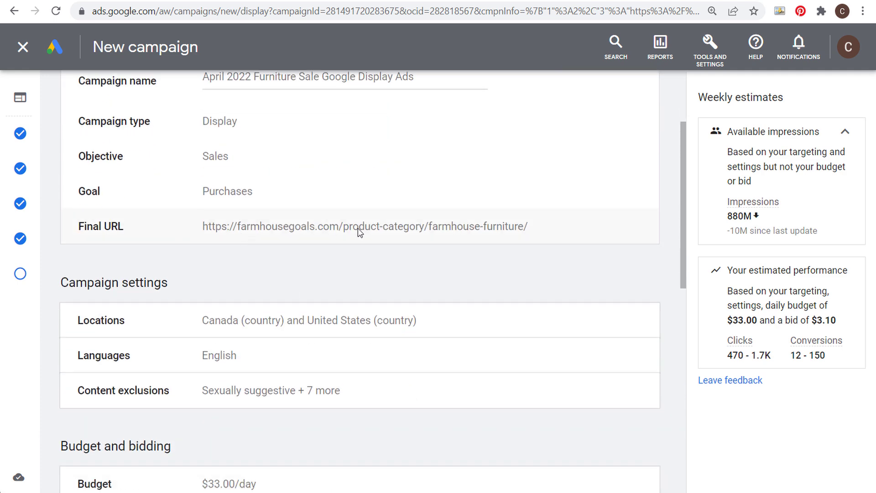
scroll(402, 241, "down", 2)
scroll(274, 222, "down", 3)
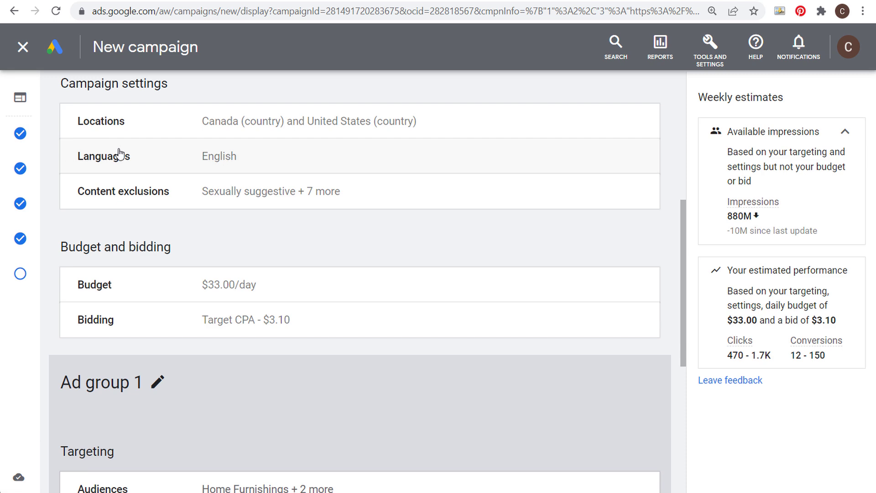
scroll(269, 227, "down", 3)
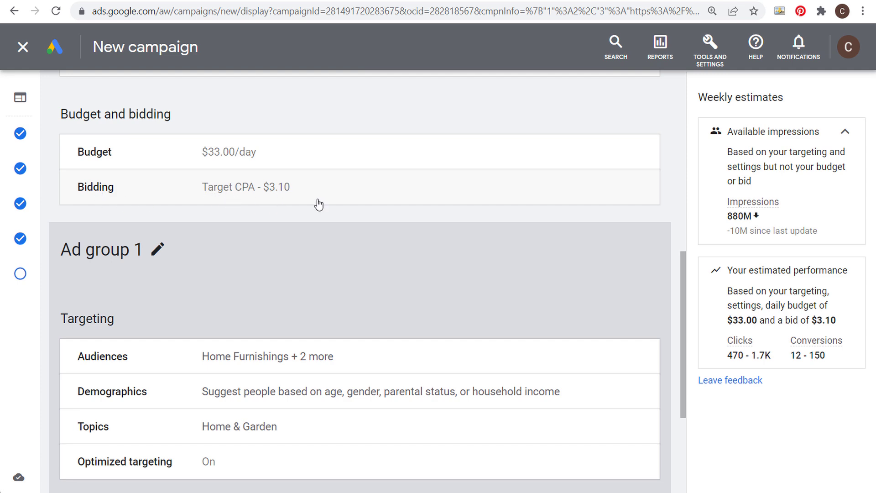
scroll(423, 228, "down", 2)
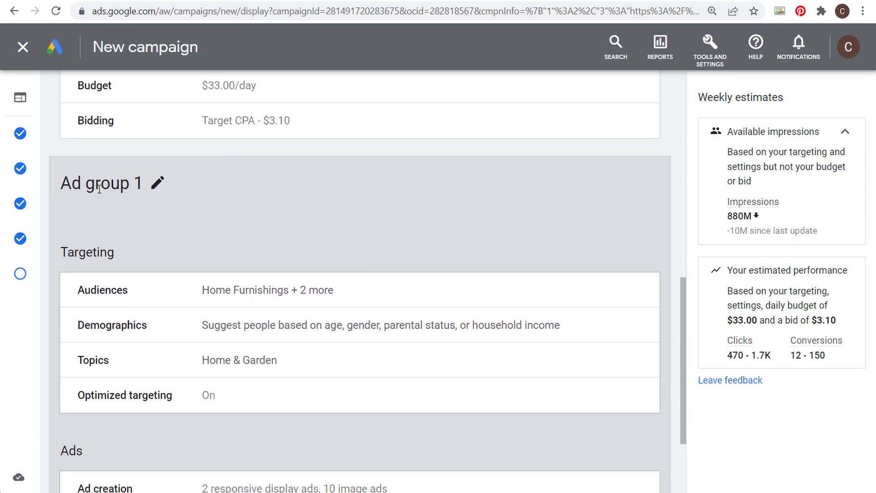
scroll(99, 188, "down", 4)
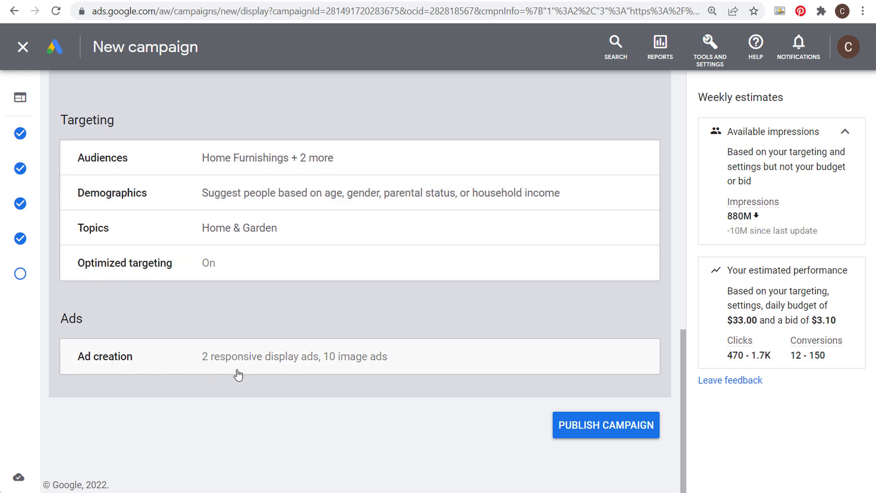
left_click(619, 435)
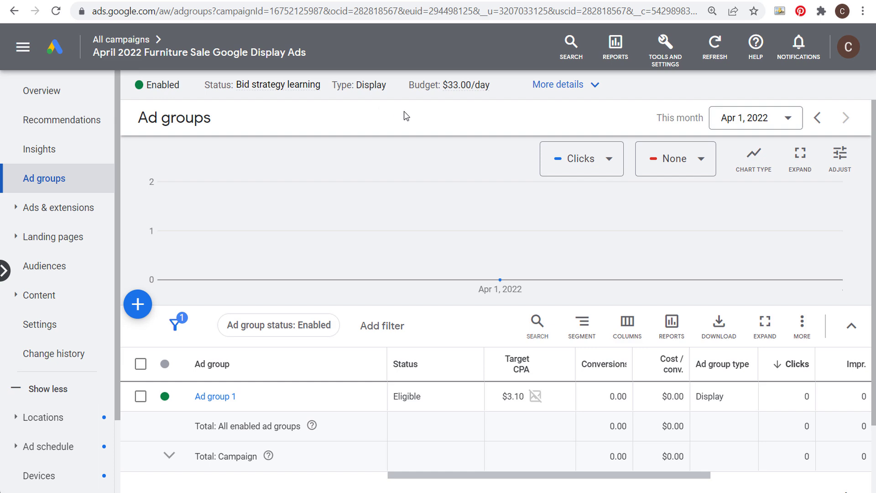
- Copy Ad group 1 and paste it into the April 2022 Furniture Sale Google Display Ads campaign without pausing the new ad group
left_click(140, 396)
left_click(224, 326)
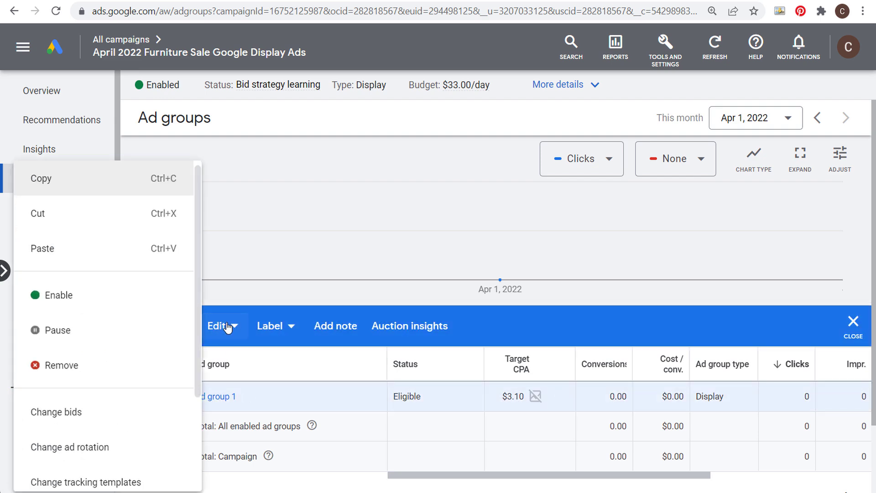
left_click(102, 178)
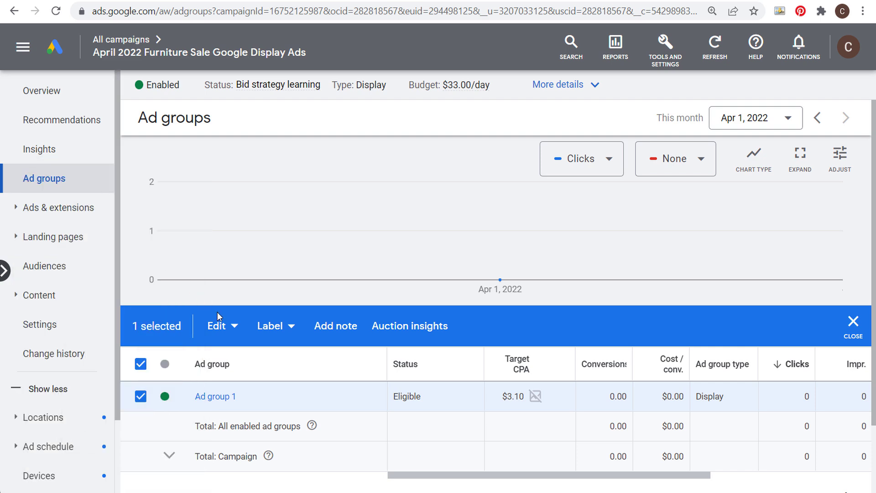
left_click(218, 328)
left_click(53, 252)
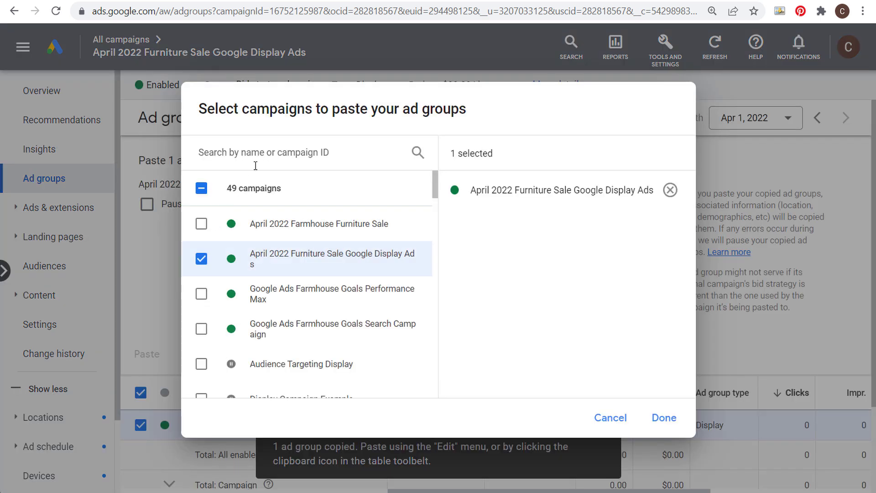
left_click(664, 417)
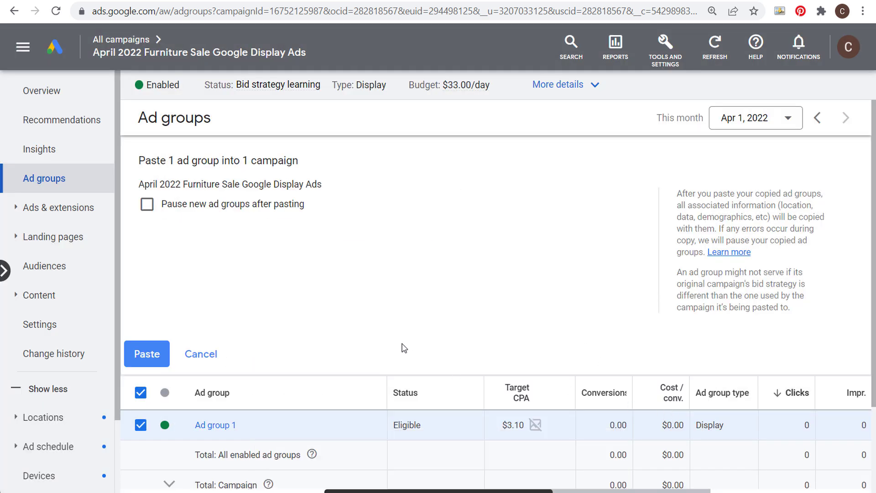
left_click(147, 353)
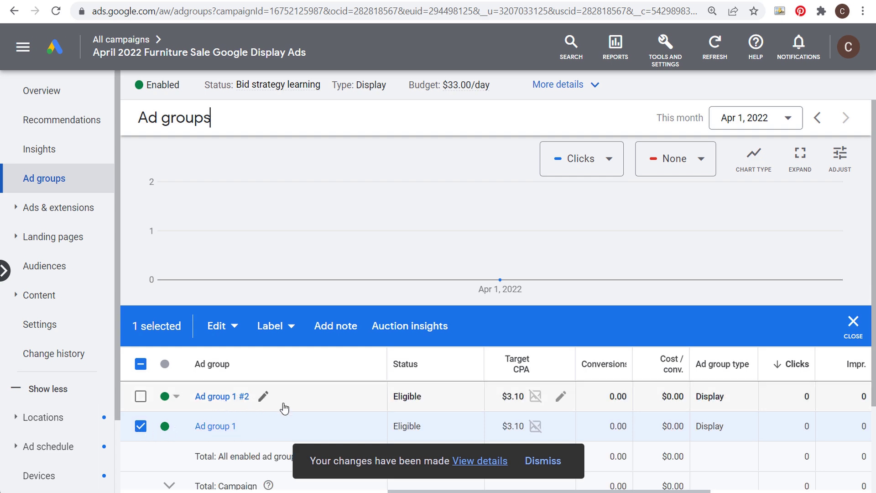
left_click(140, 426)
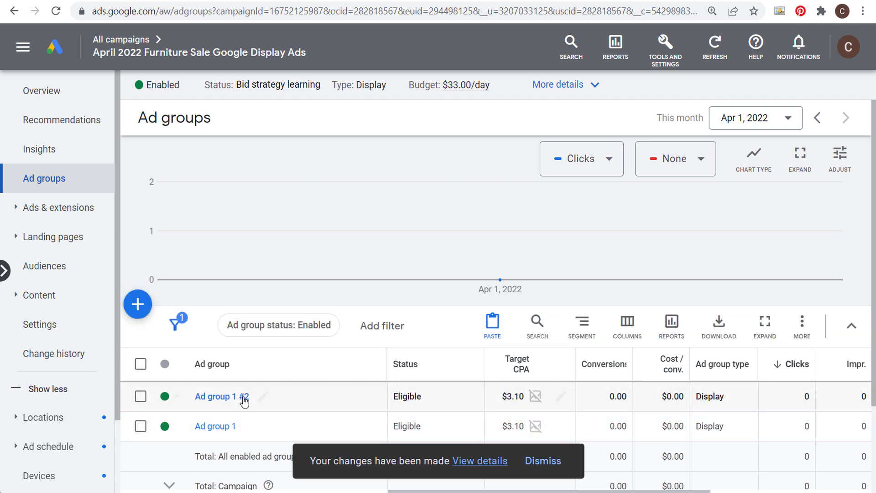
- Remove the Home Furnishings, Similar to All Users of Farmhouse Goals - GA4 and Farmhouse Furniture - Furniture Search Terms segments from Ad group 1 #2
left_click(214, 397)
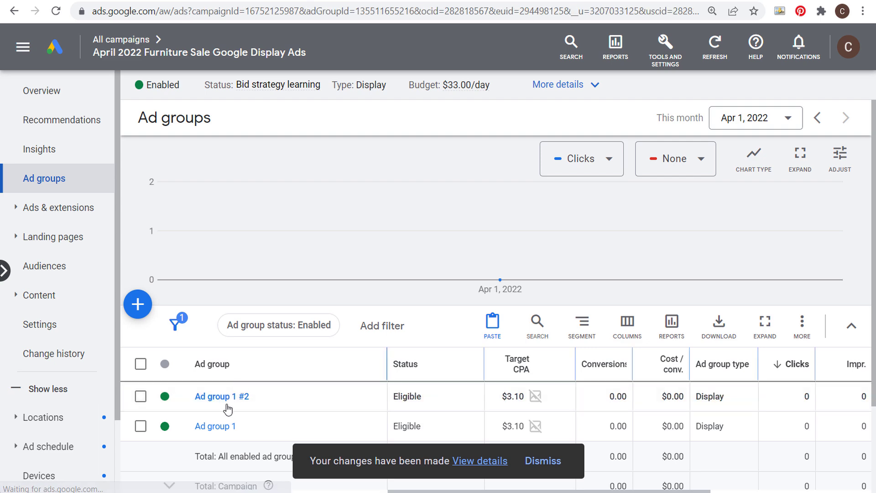
left_click(63, 271)
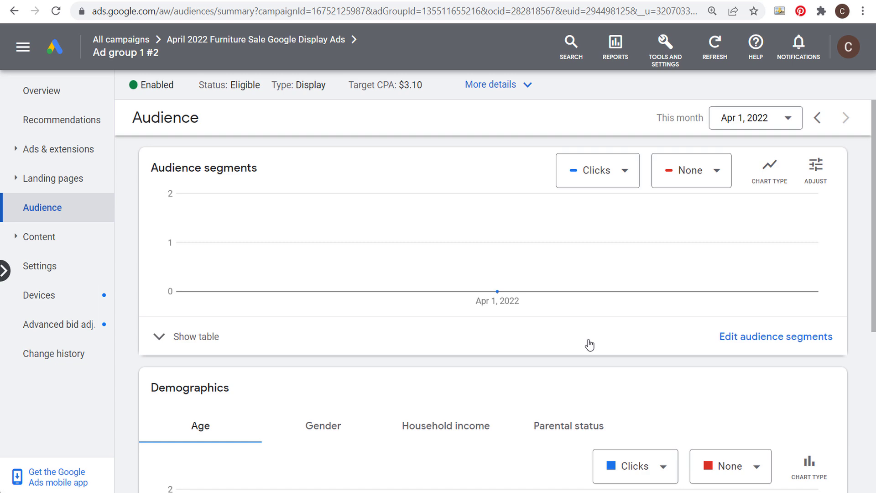
left_click(765, 338)
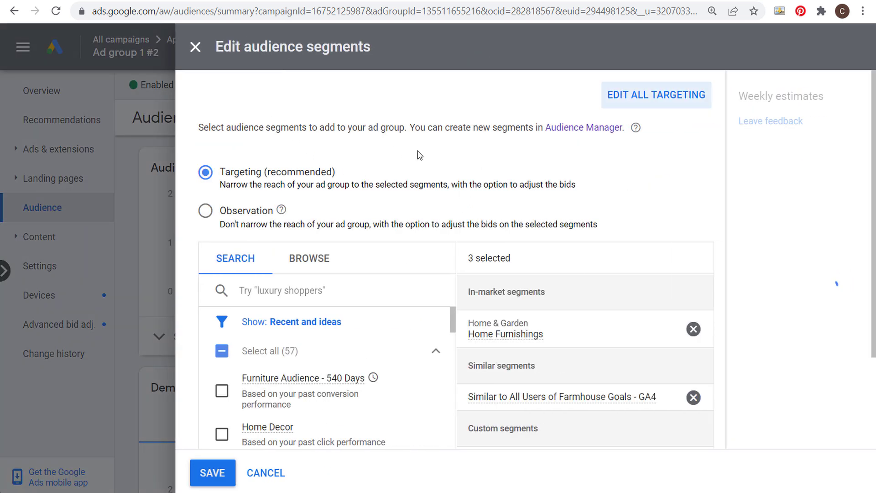
scroll(420, 155, "down", 2)
scroll(593, 272, "down", 1)
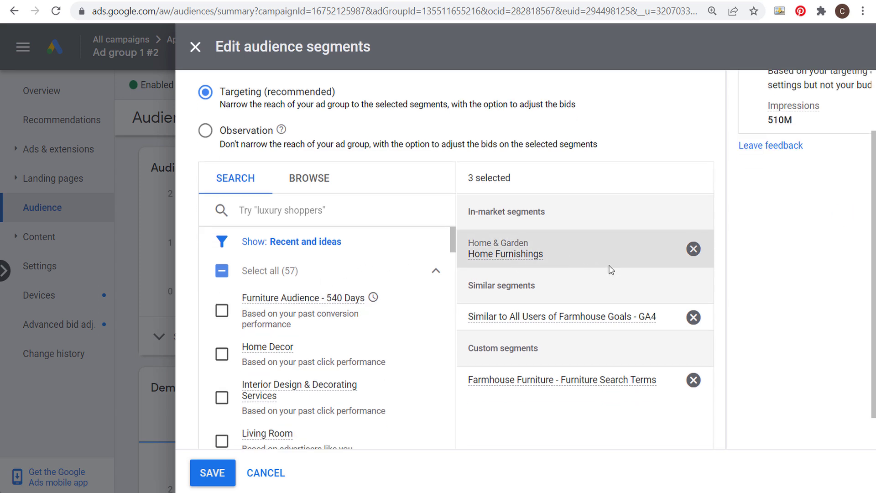
scroll(611, 270, "down", 1)
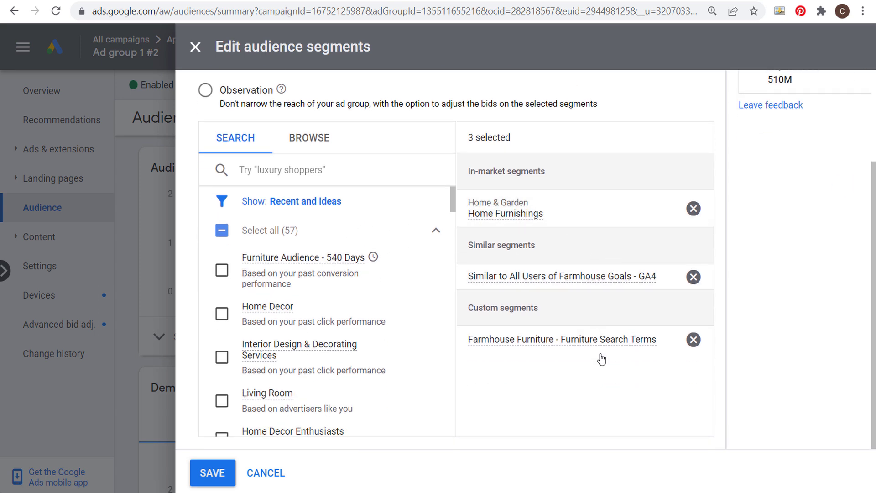
left_click(693, 208)
left_click(692, 203)
left_click(692, 204)
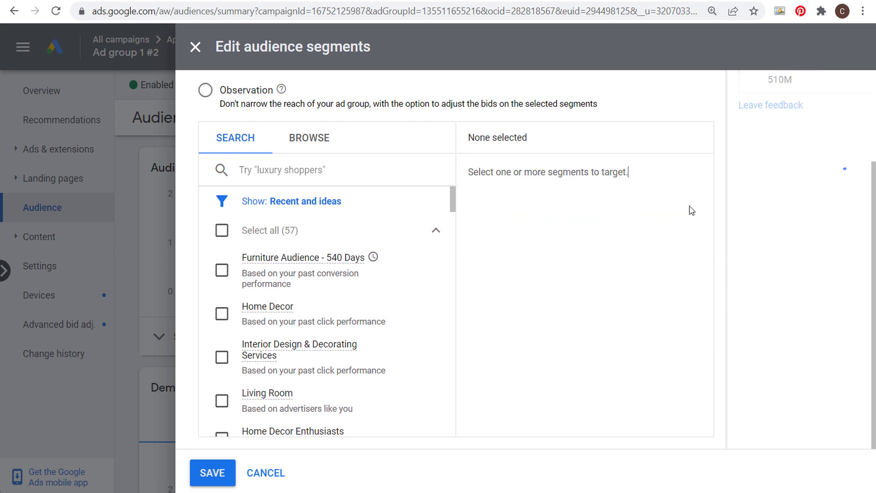
- Select the Purchasing a Home and Moving life events as audience segments for Ad group 1 #2
left_click(293, 140)
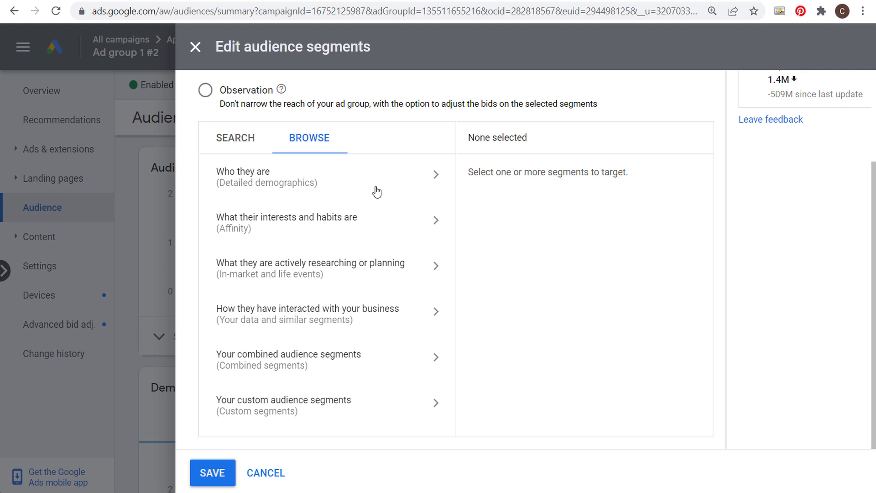
left_click(360, 278)
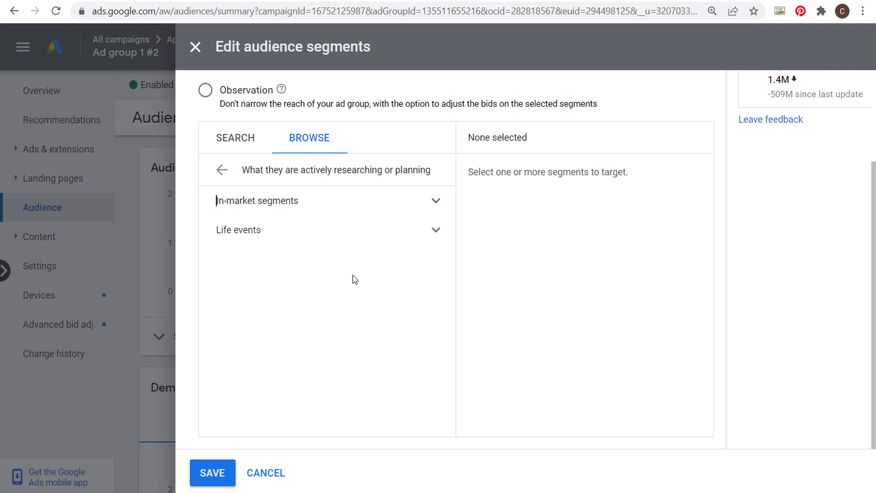
left_click(416, 234)
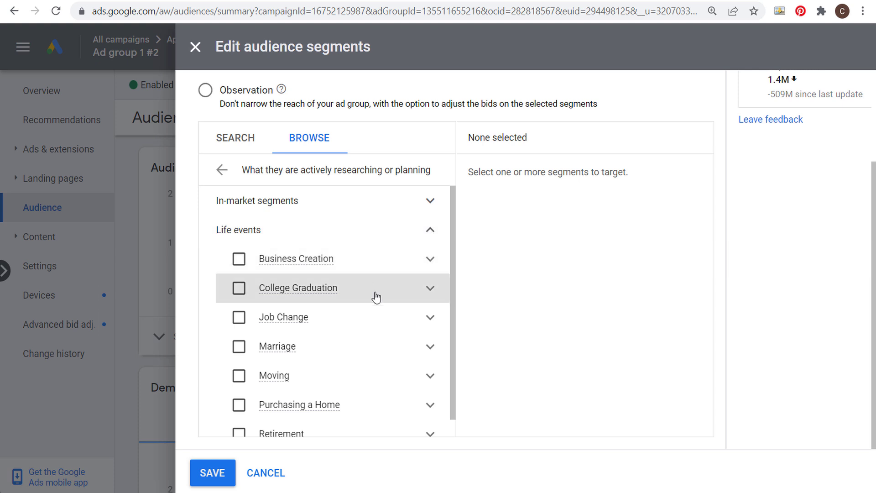
scroll(378, 319, "down", 1)
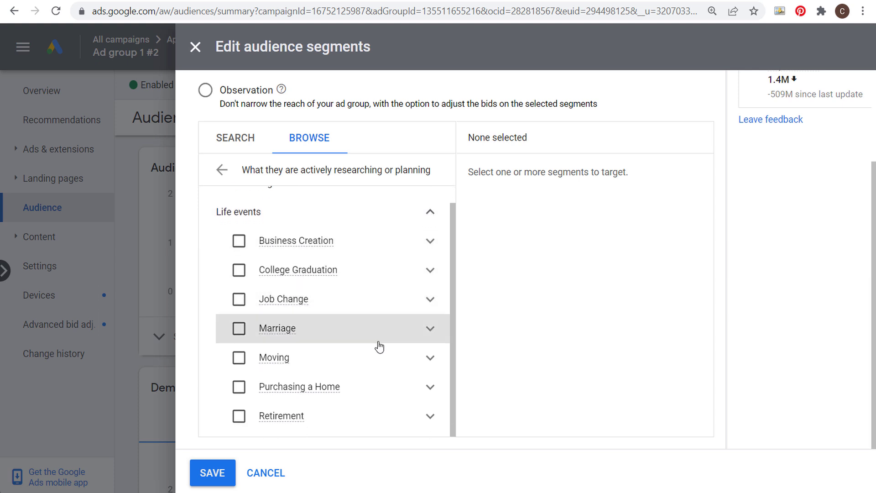
left_click(239, 388)
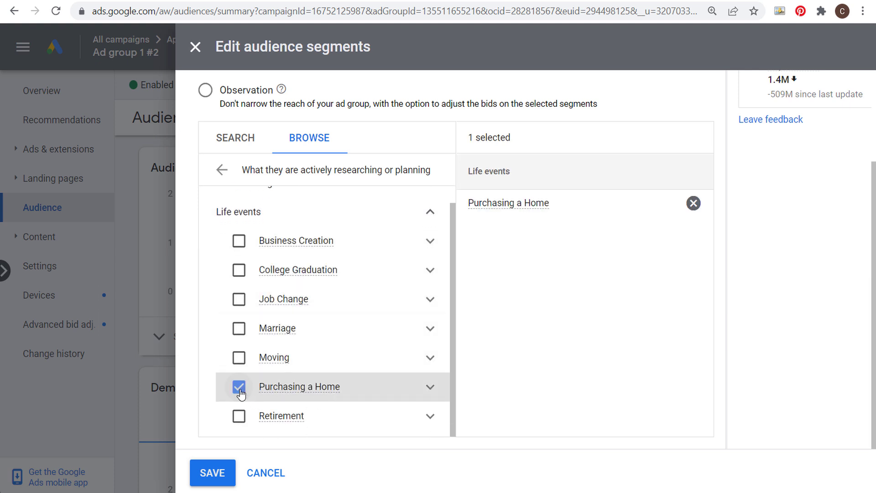
left_click(238, 358)
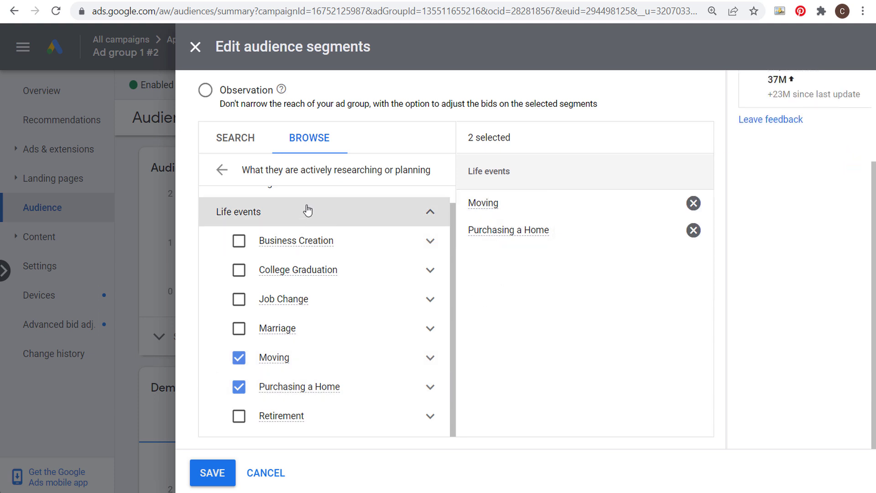
- Add the Homeowners and Renters segments from the homeownership status detailed demographics
left_click(221, 170)
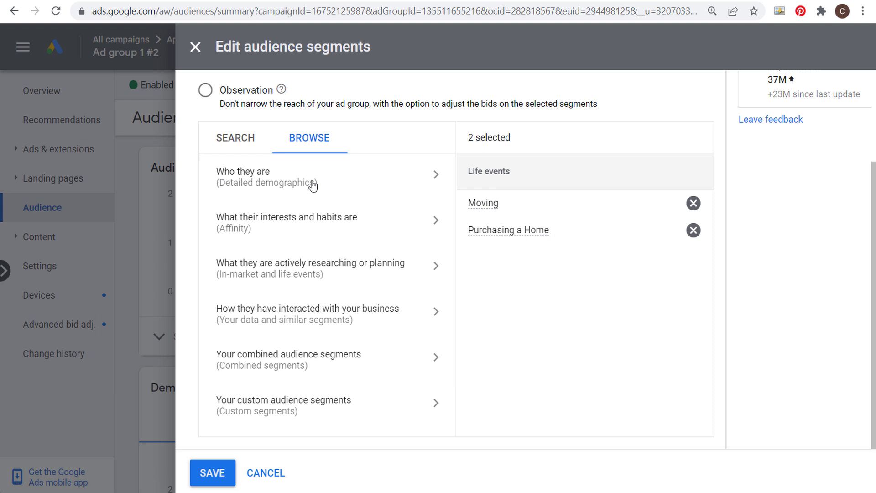
left_click(350, 182)
left_click(440, 290)
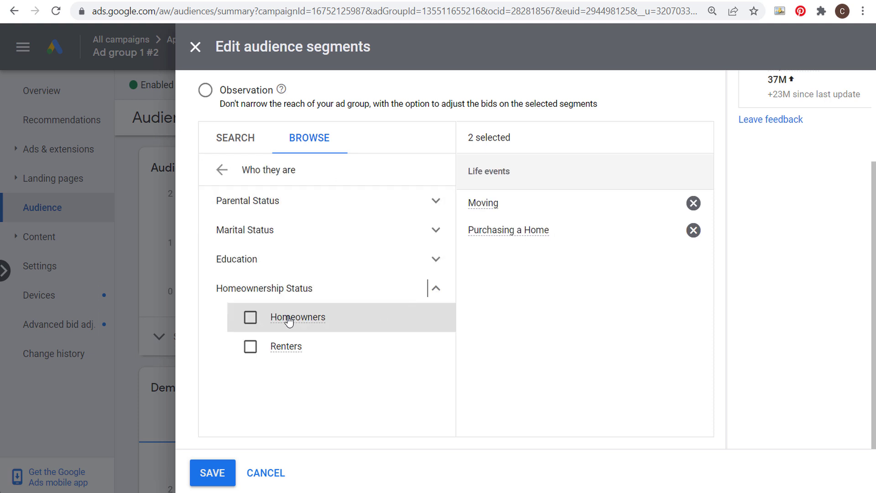
left_click(250, 317)
left_click(250, 346)
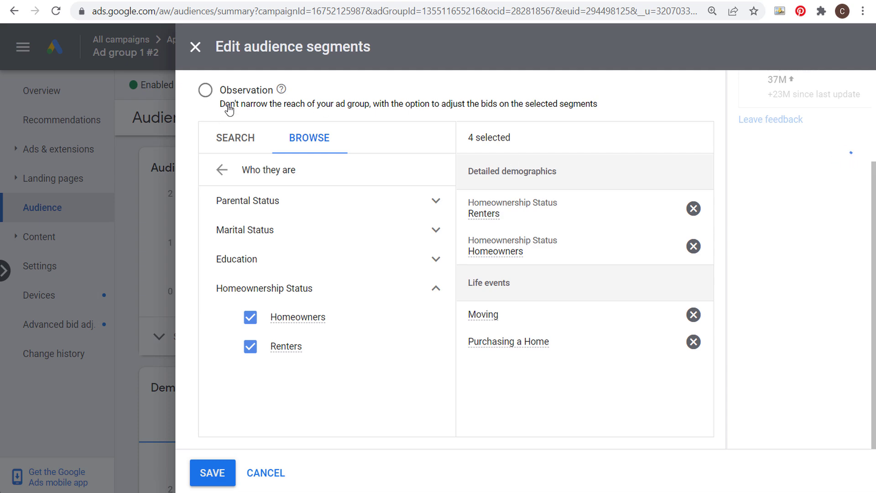
- Close the audience segment editor of Ad group 1 #2 and discard the changes
scroll(255, 116, "up", 3)
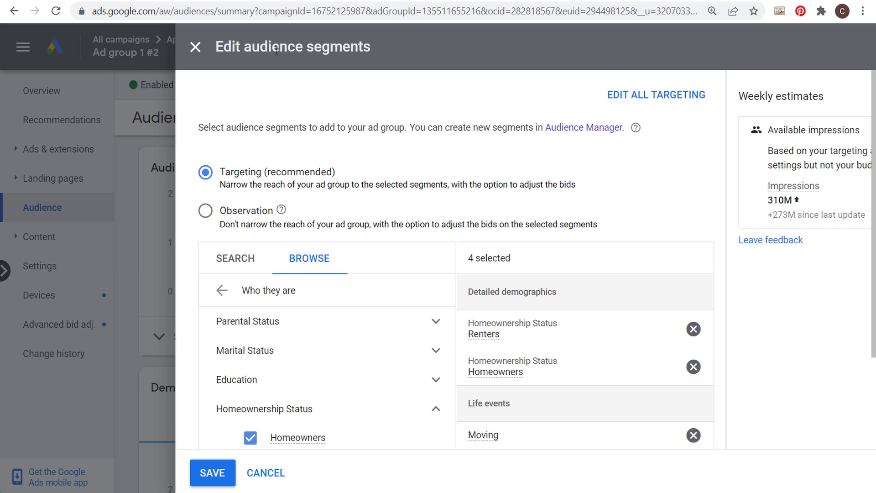
left_click(195, 50)
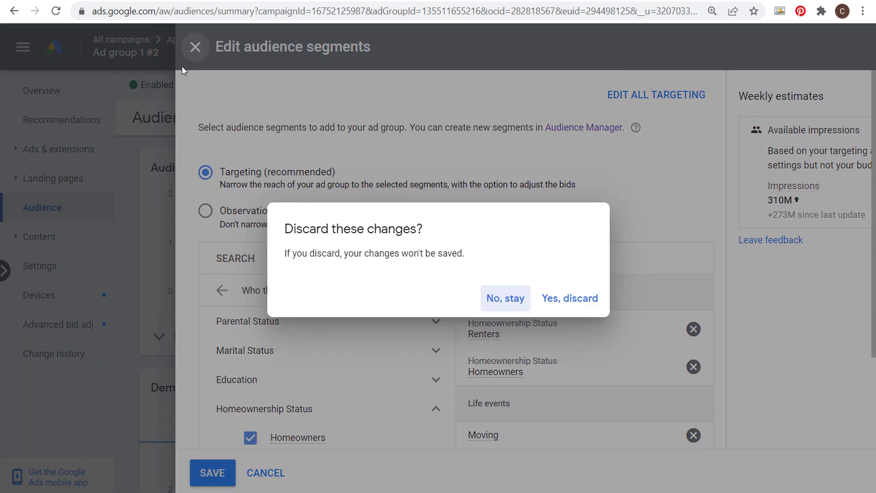
left_click(568, 298)
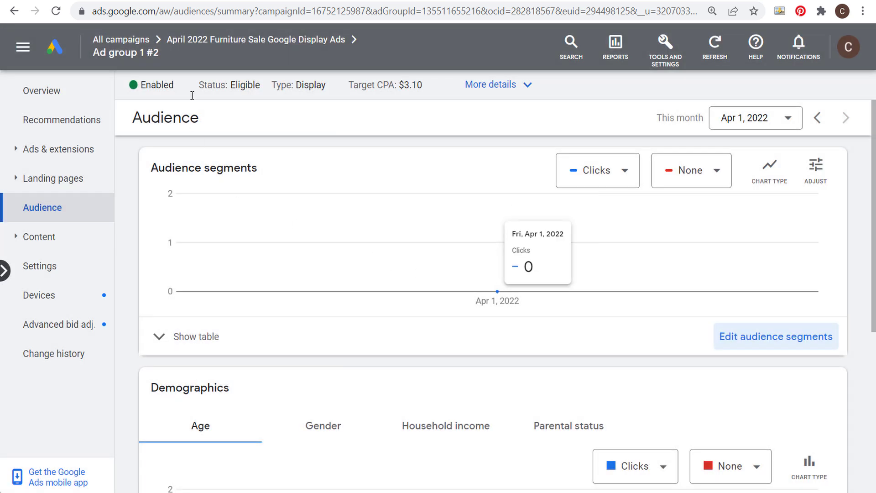
- Return to the all-campaigns overview and look over the list of campaigns
mouse_move(201, 43)
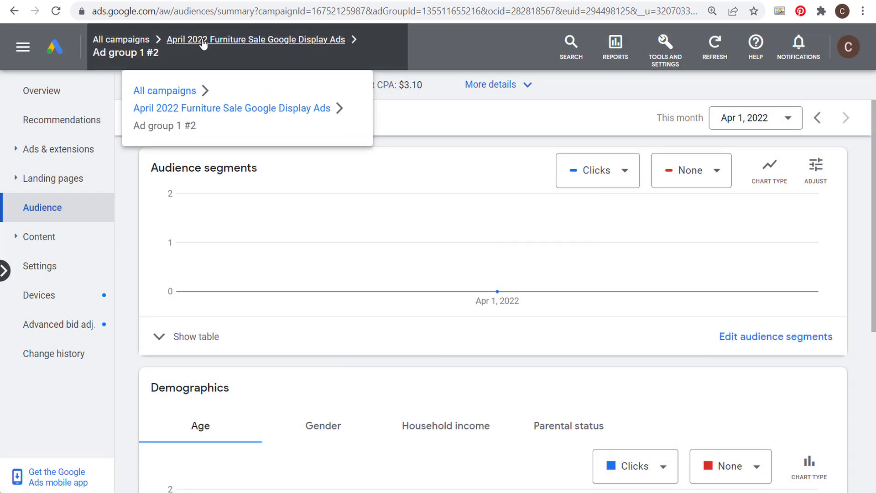
left_click(136, 42)
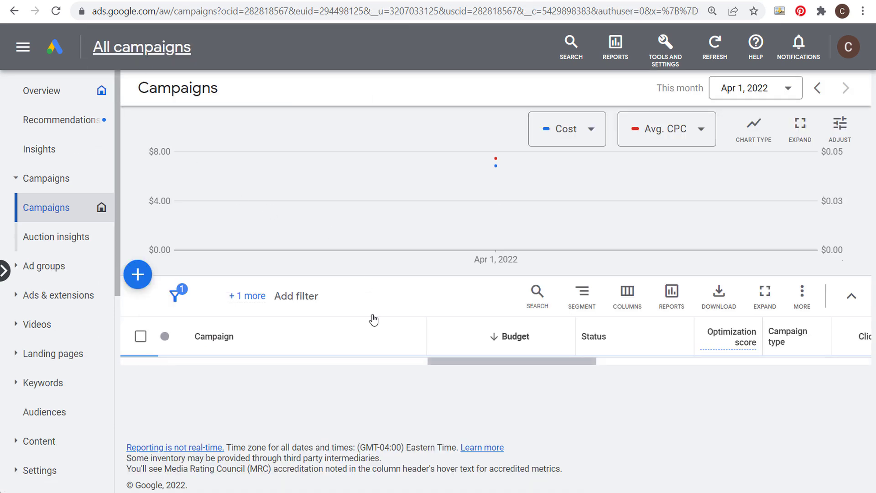
scroll(420, 315, "down", 2)
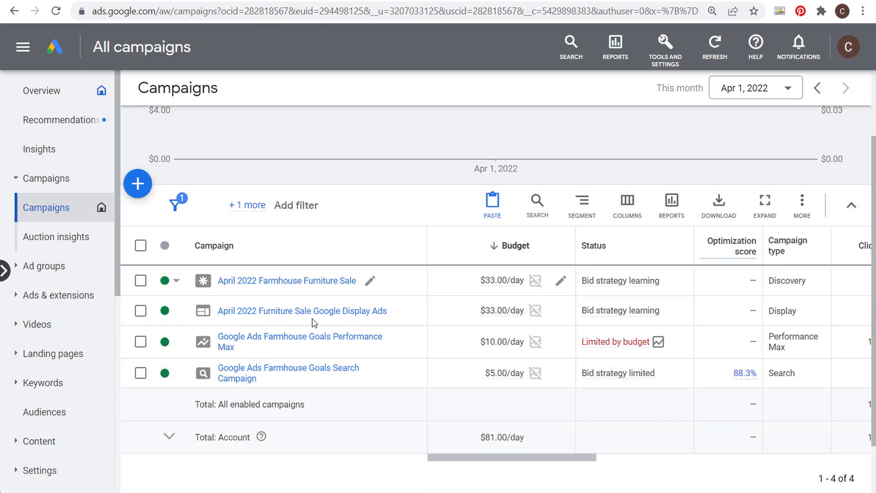